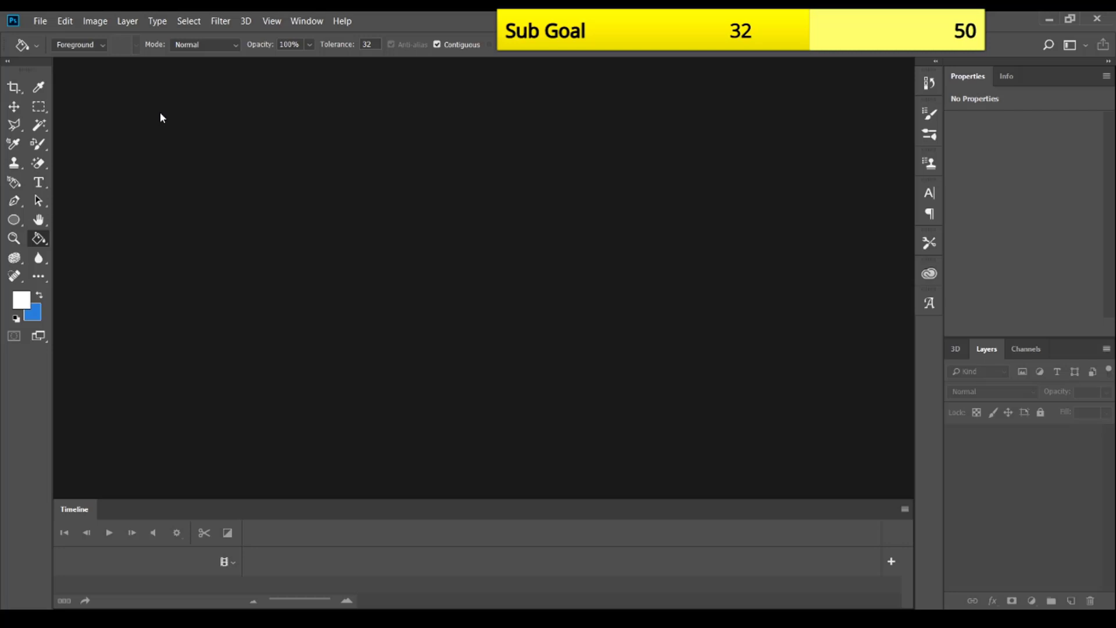
# Step: In the Open dialog, browse into the Characters folder and select the character images
pyautogui.click(44, 23)
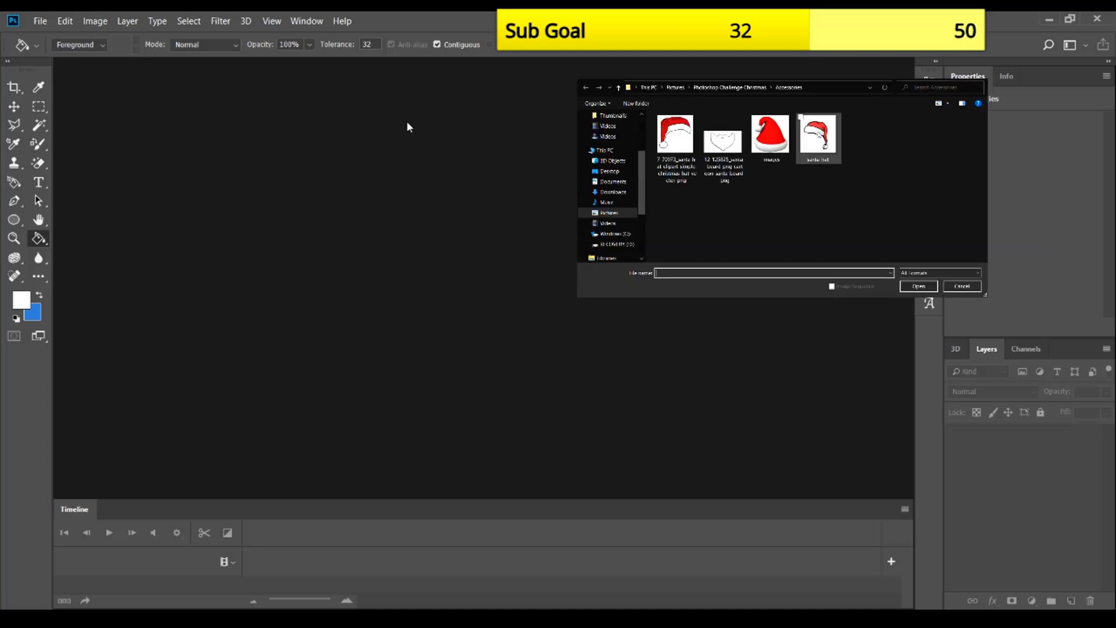
pyautogui.click(738, 88)
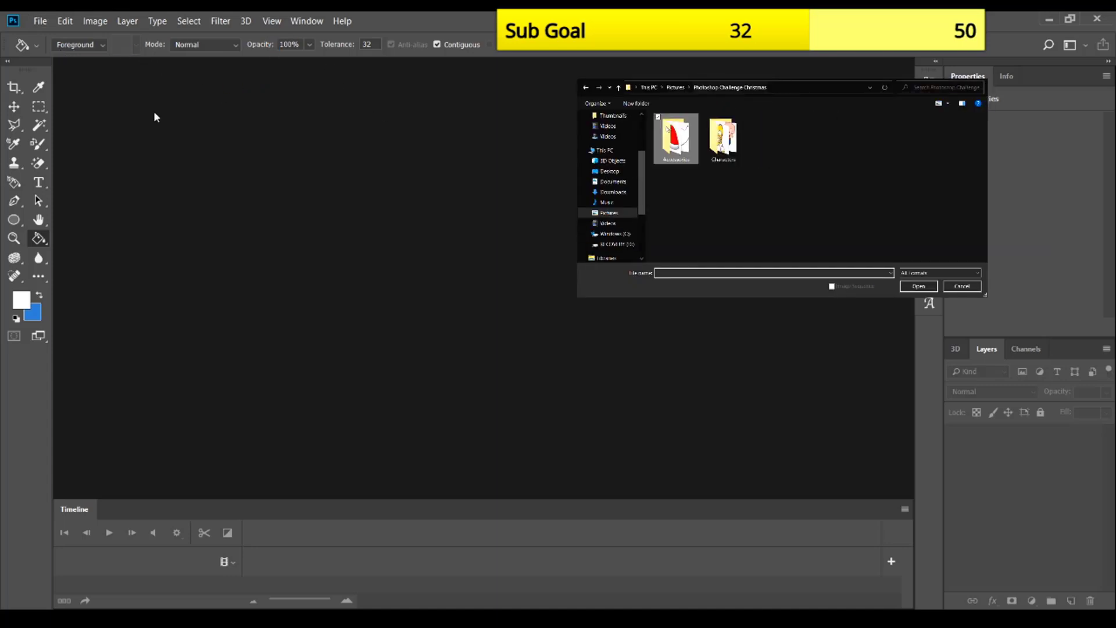
pyautogui.doubleClick(718, 134)
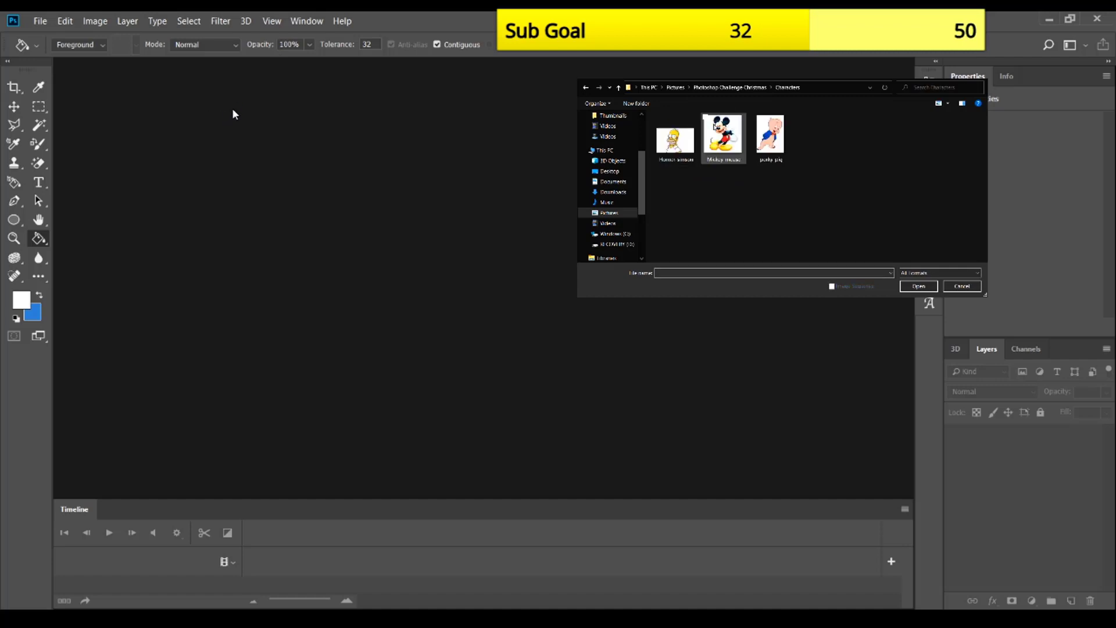
pyautogui.click(677, 137)
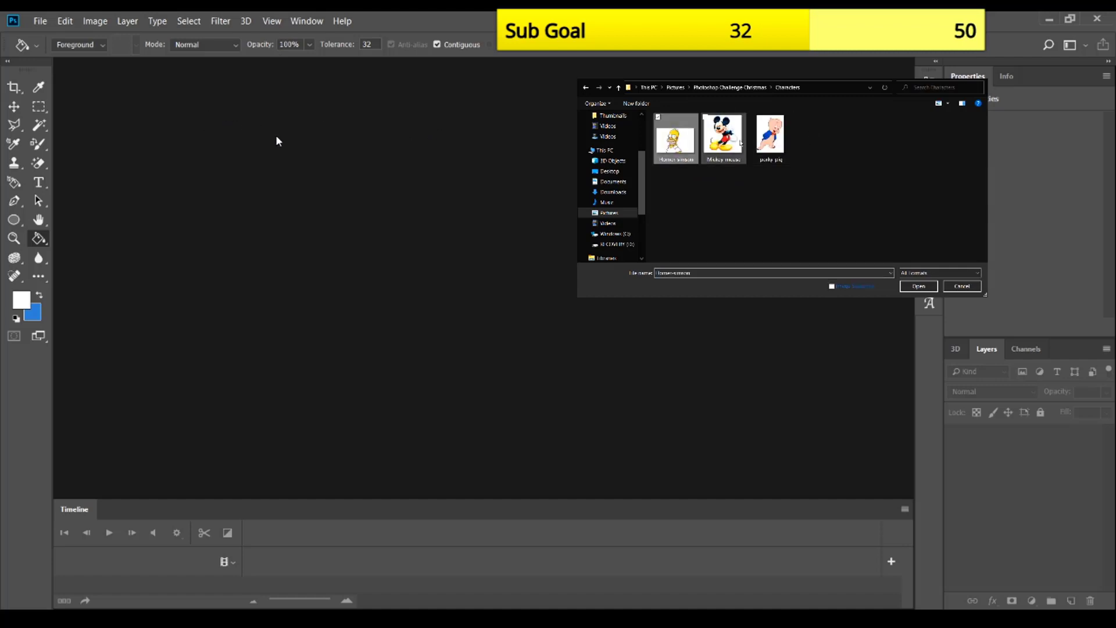
pyautogui.keyDown('shift'); pyautogui.click(783, 145); pyautogui.keyUp('shift')
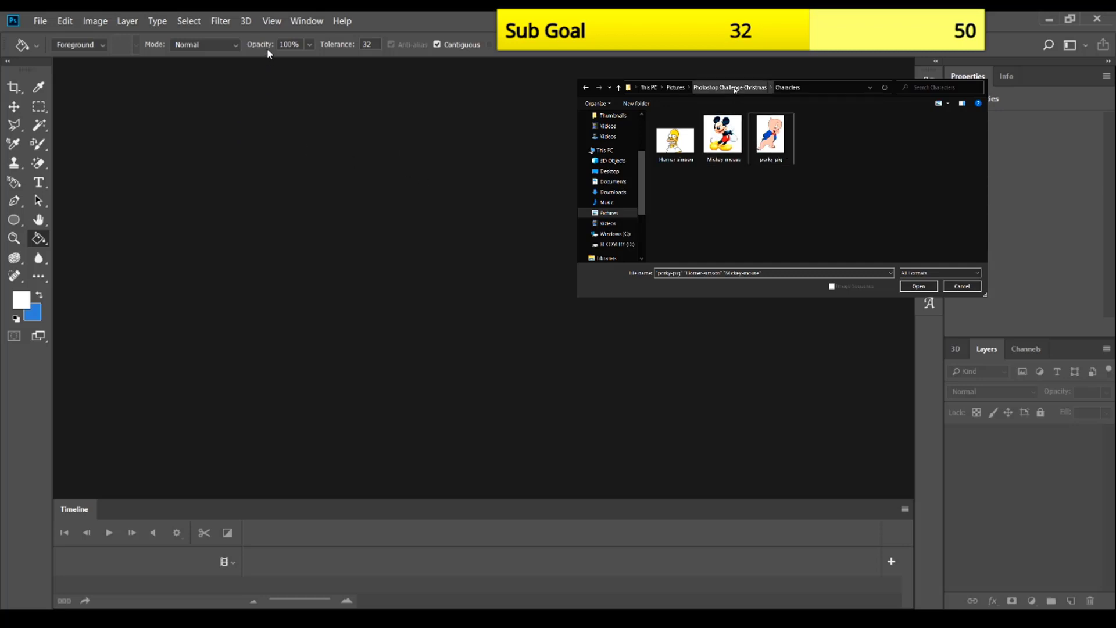
# Step: Create a 'Finished Projects' folder in Photoshop Challenge Christmas, beside Characters
pyautogui.click(735, 89)
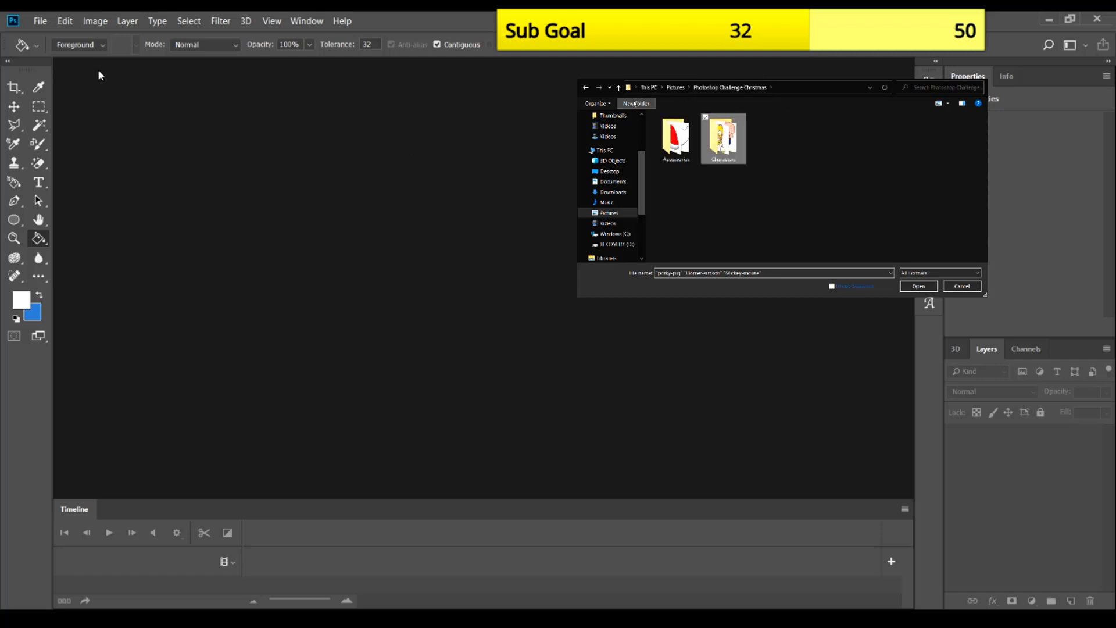
pyautogui.click(633, 103)
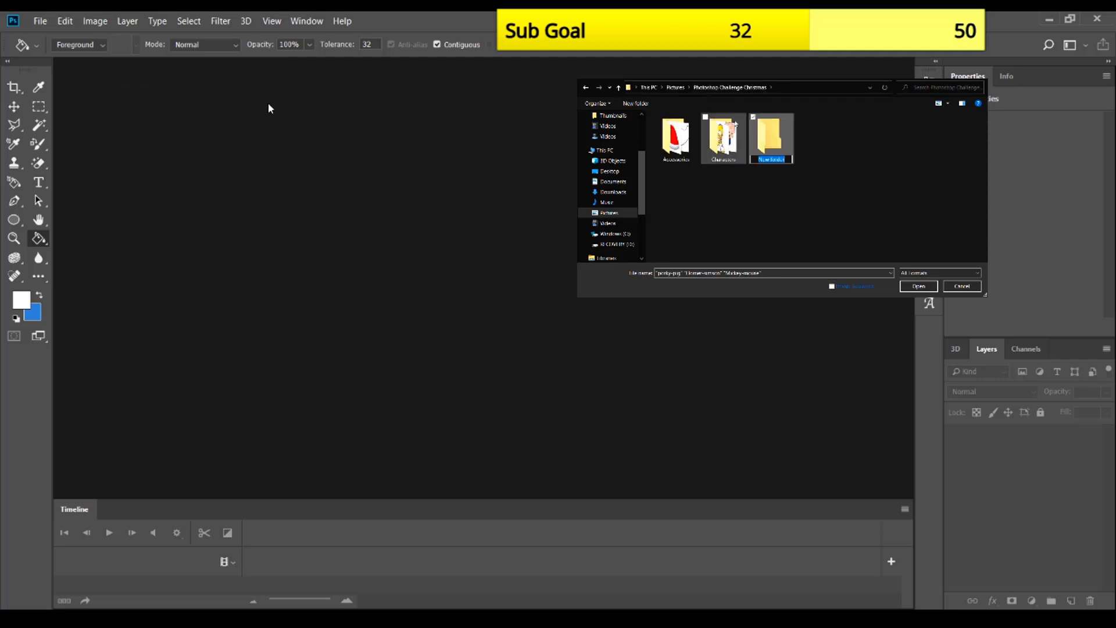
pyautogui.write('Finished Projects')
pyautogui.press('Return')
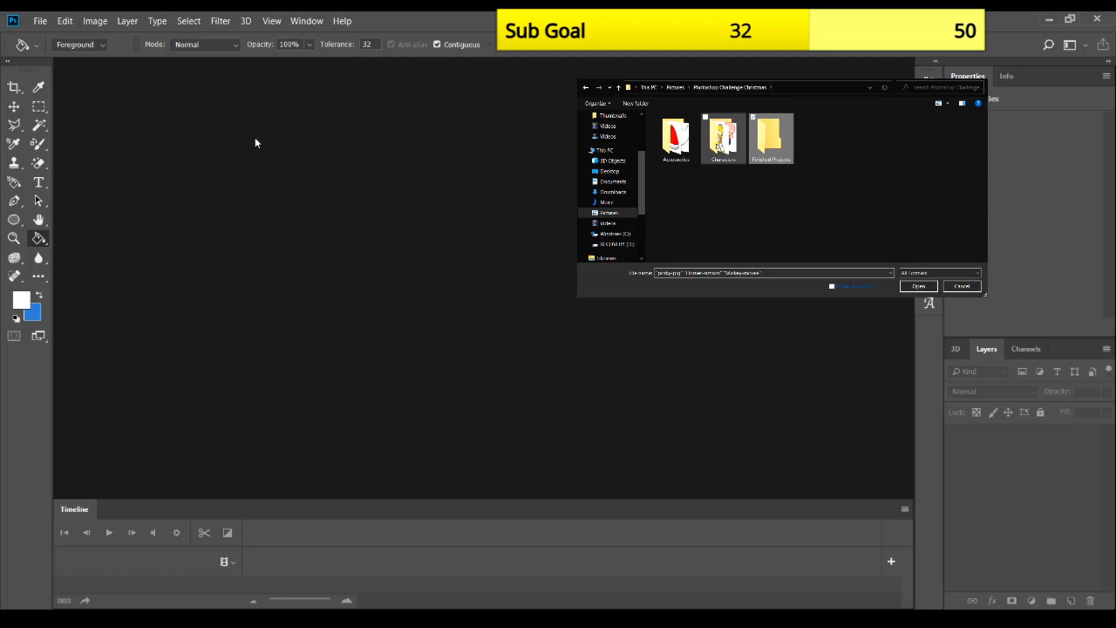
# Step: Open the Homer simpson image from the Characters folder
pyautogui.click(708, 153)
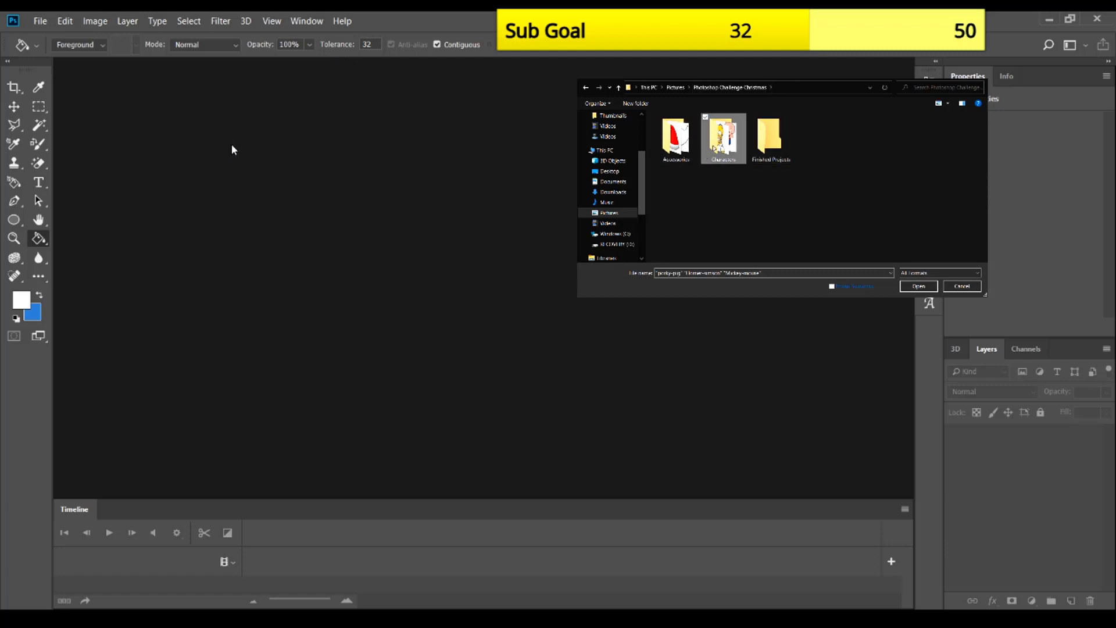
pyautogui.doubleClick(722, 142)
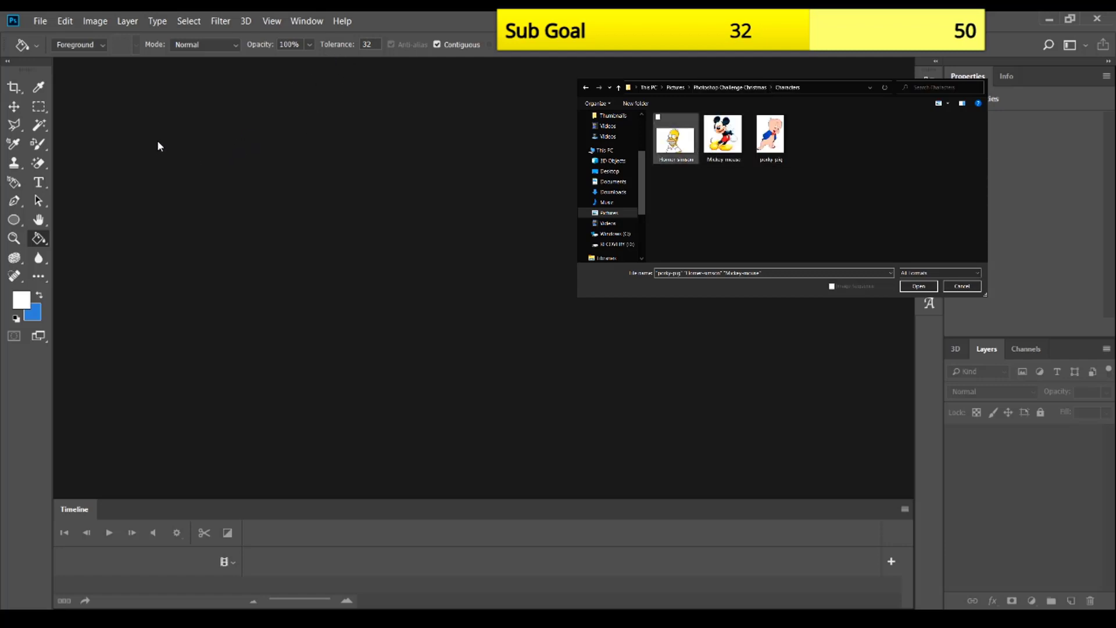
pyautogui.click(676, 138)
pyautogui.press('Return')
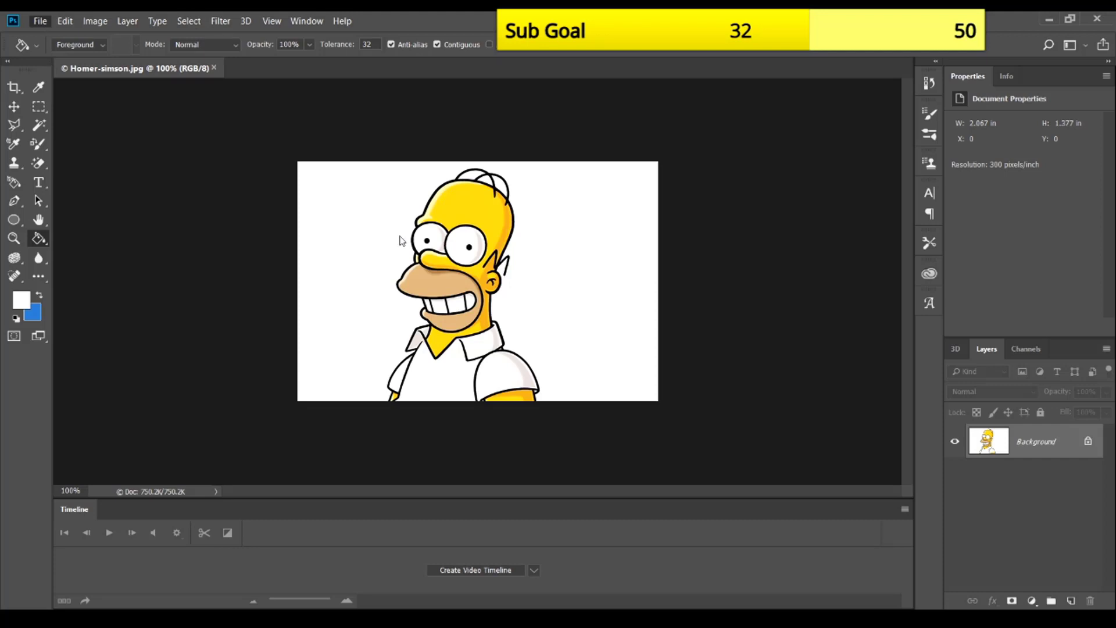
# Step: Open santa-hat-.jpg from the Accessories folder as a second document
pyautogui.hotkey('ctrl', 'o')
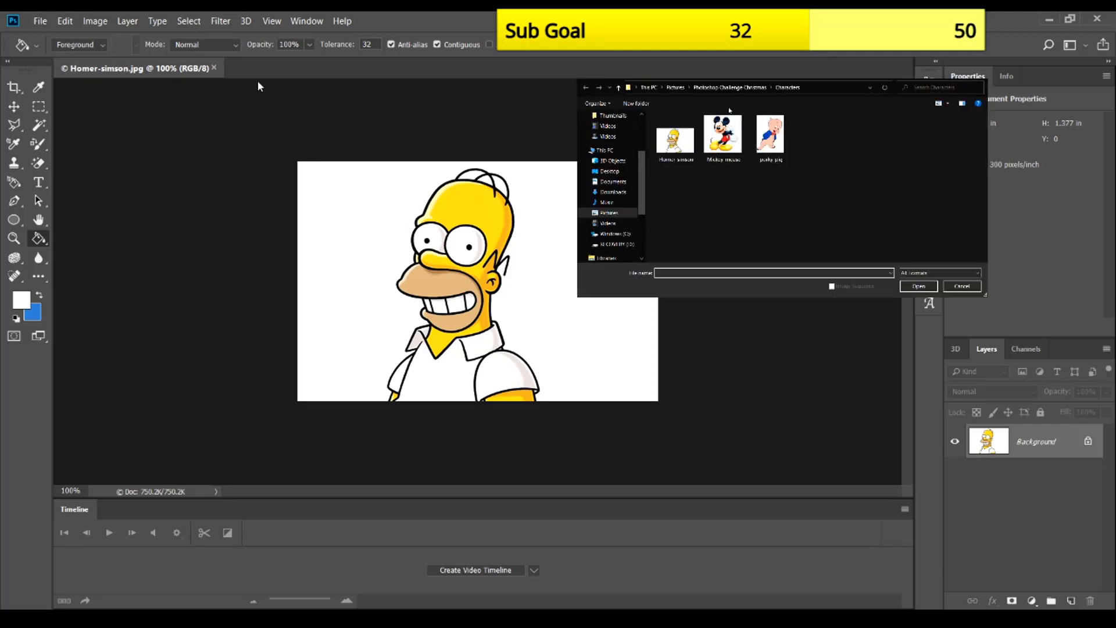
pyautogui.hotkey('alt', 'Up')
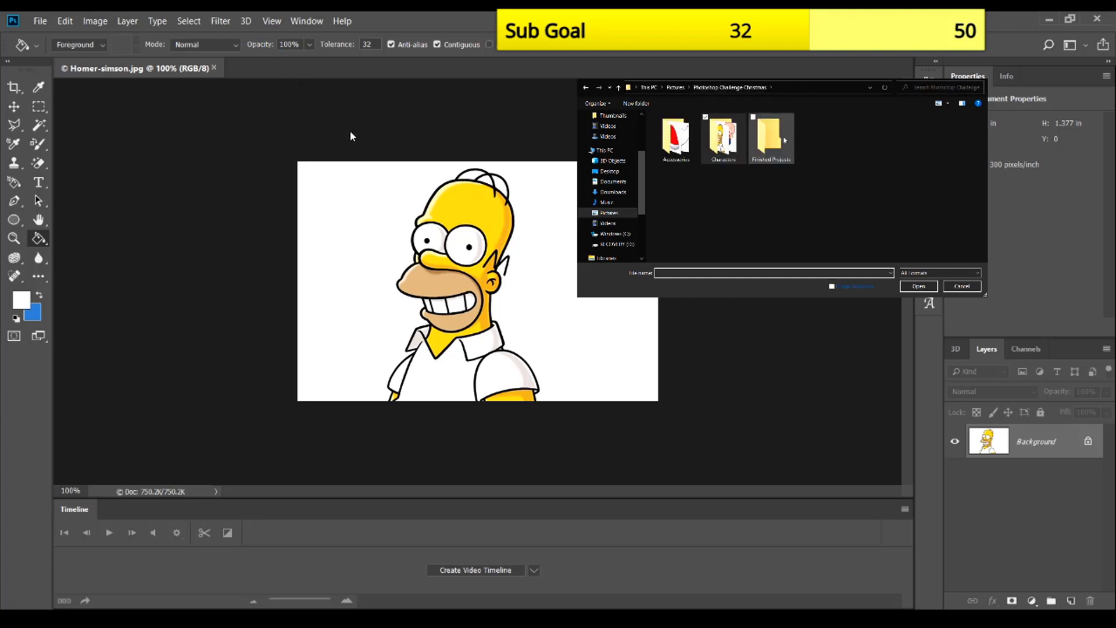
pyautogui.doubleClick(770, 135)
pyautogui.hotkey('alt', 'Left')
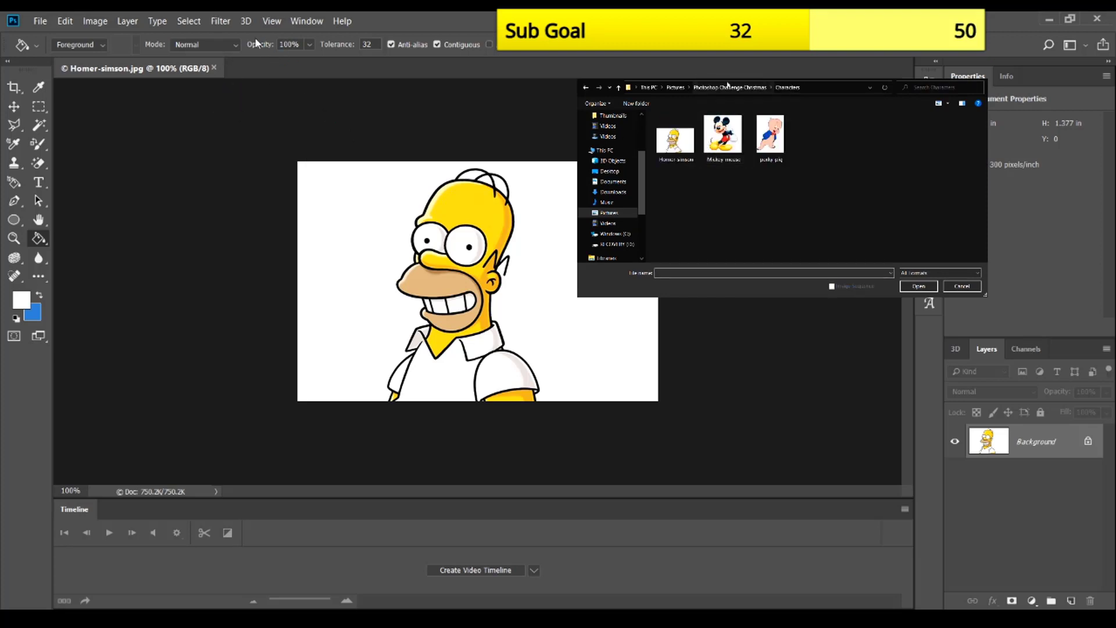
pyautogui.hotkey('alt', 'Up')
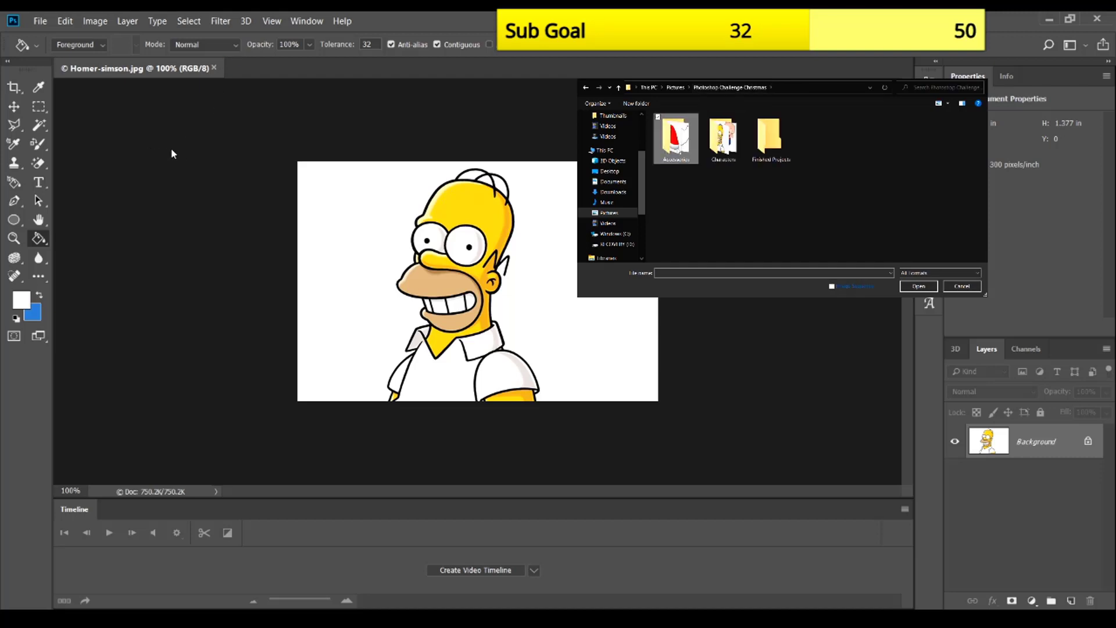
pyautogui.doubleClick(676, 139)
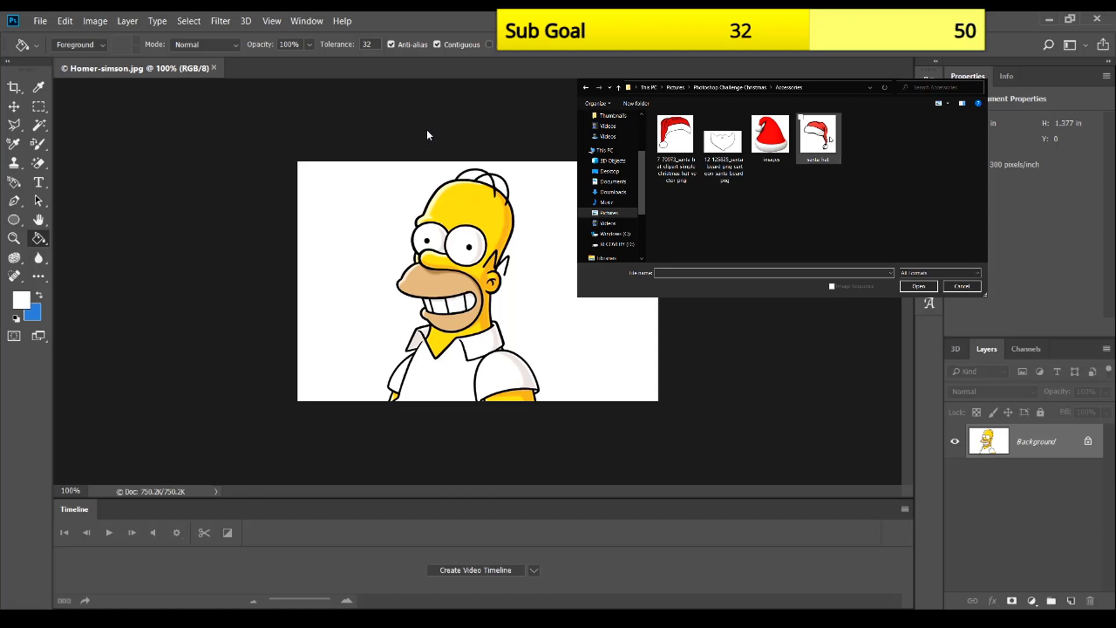
pyautogui.doubleClick(818, 135)
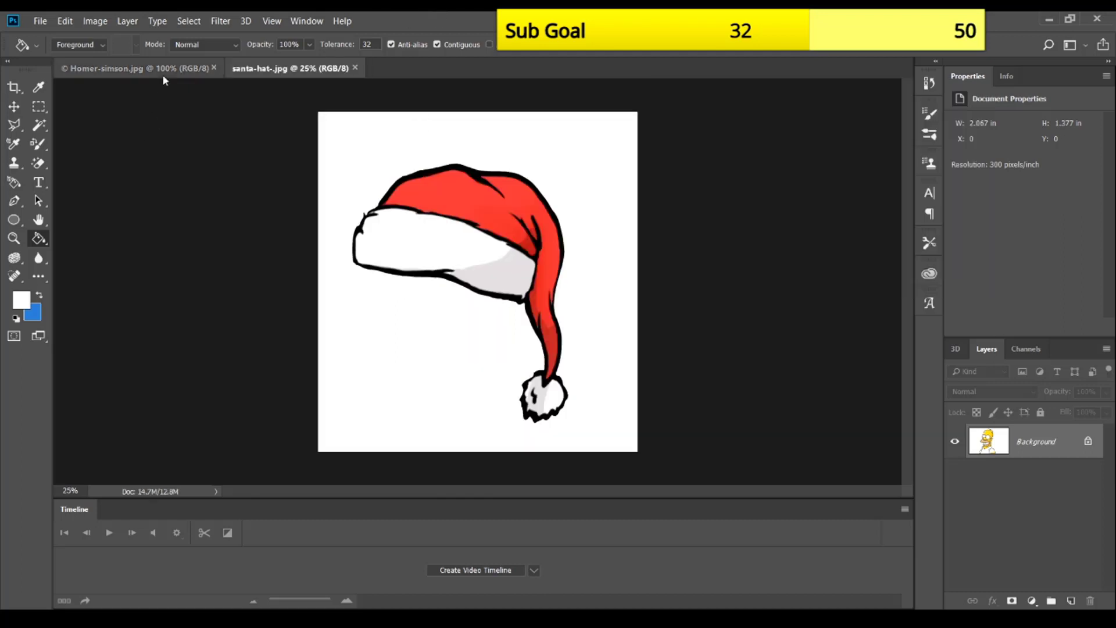
# Step: On Homer-simson.jpg, sample the off-white background f7f7f7 as the foreground colour
pyautogui.click(165, 71)
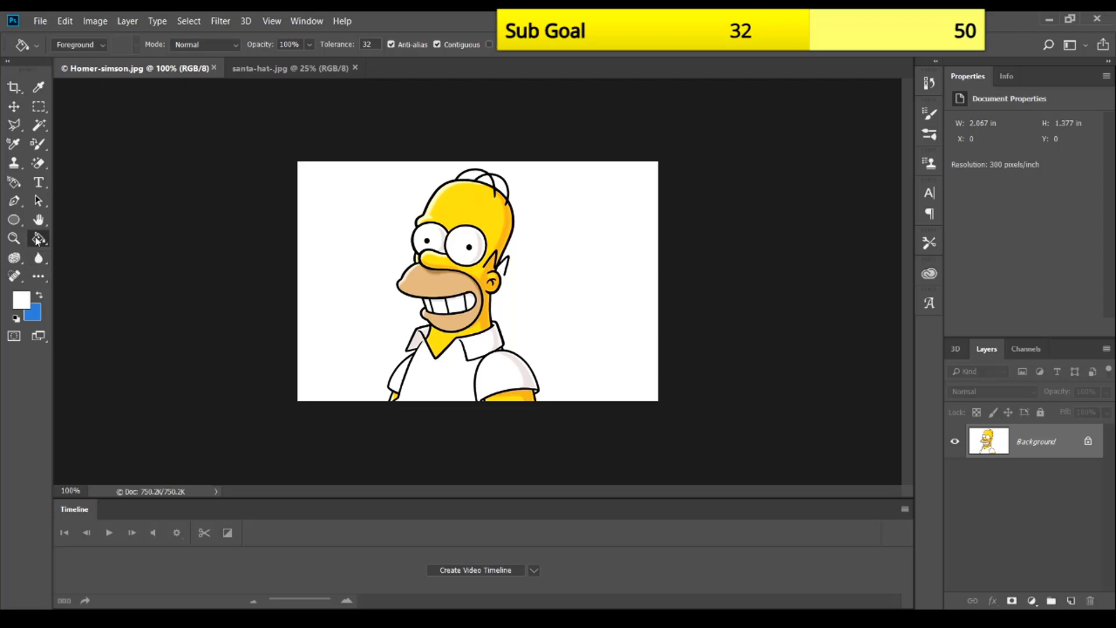
pyautogui.click(20, 303)
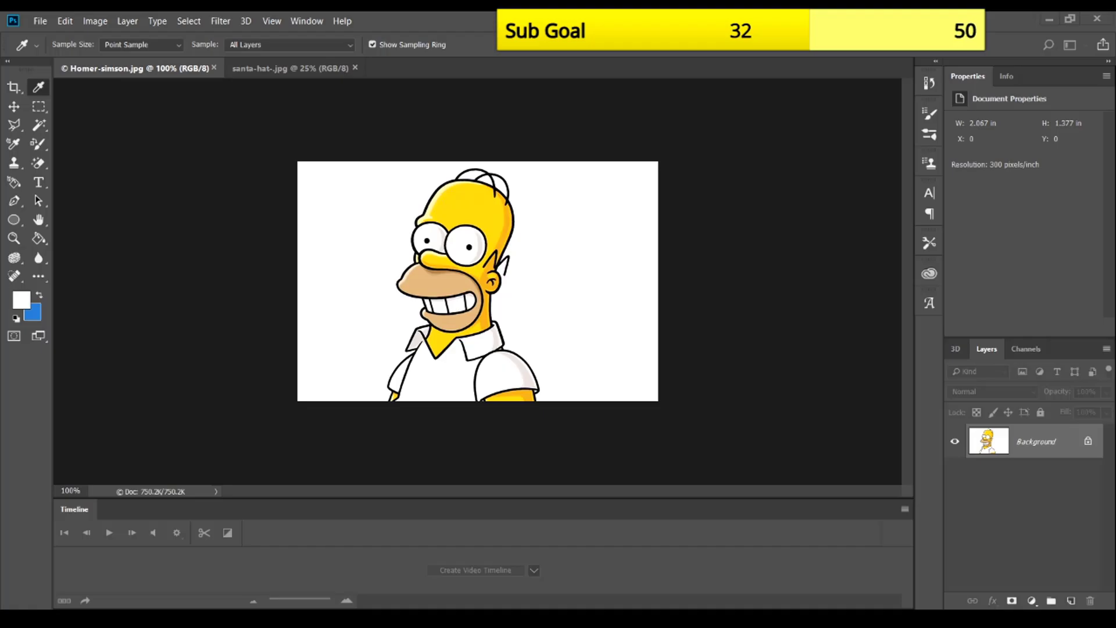
pyautogui.click(21, 300)
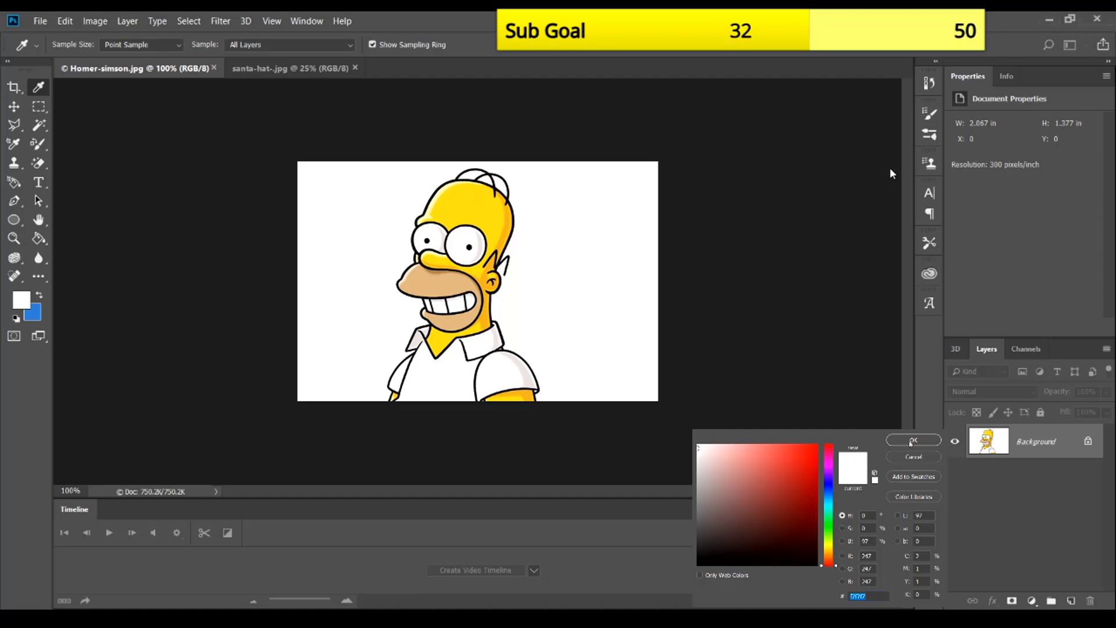
pyautogui.press('g')
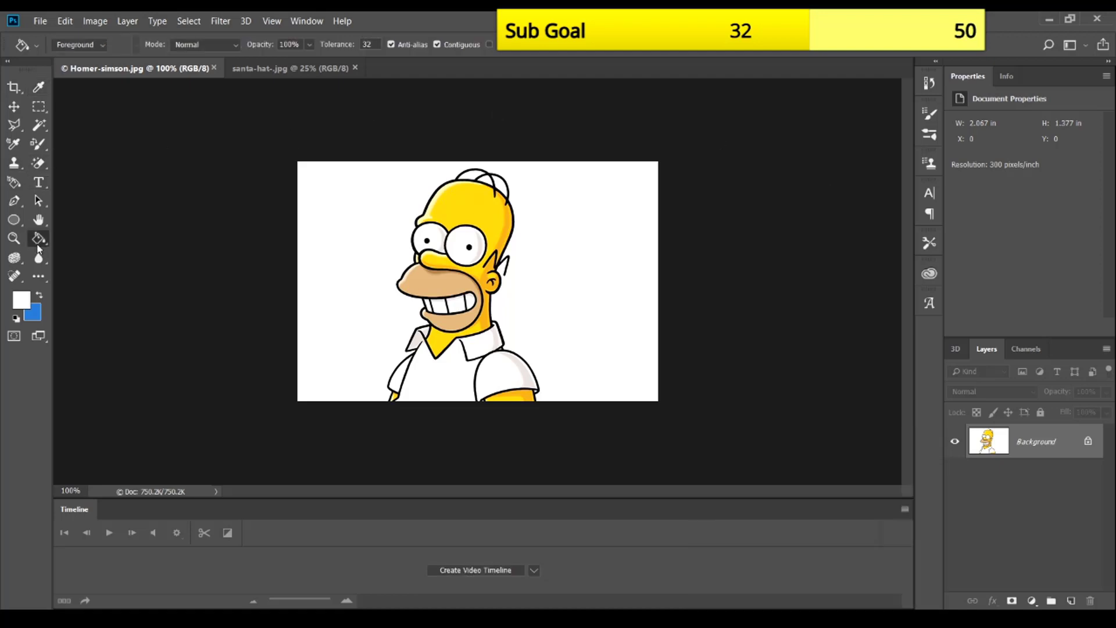
# Step: Erase the Santa hat's white background with the Magic Eraser, turning it into Layer 0
pyautogui.hotkey('shift', 'g')
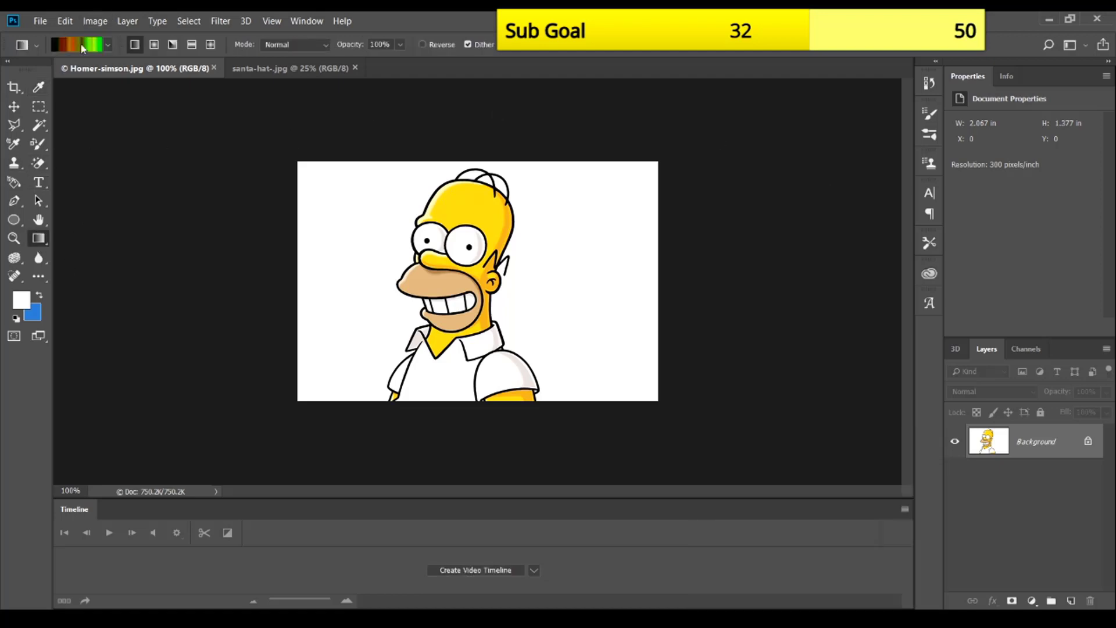
pyautogui.click(82, 45)
pyautogui.click(272, 68)
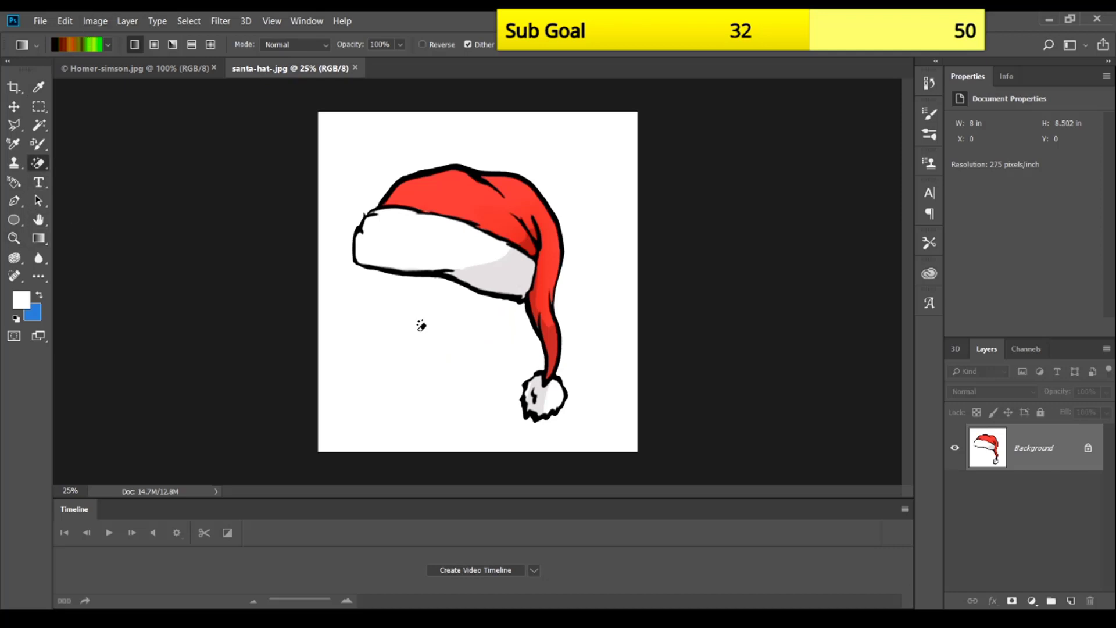
pyautogui.click(38, 163)
pyautogui.click(424, 332)
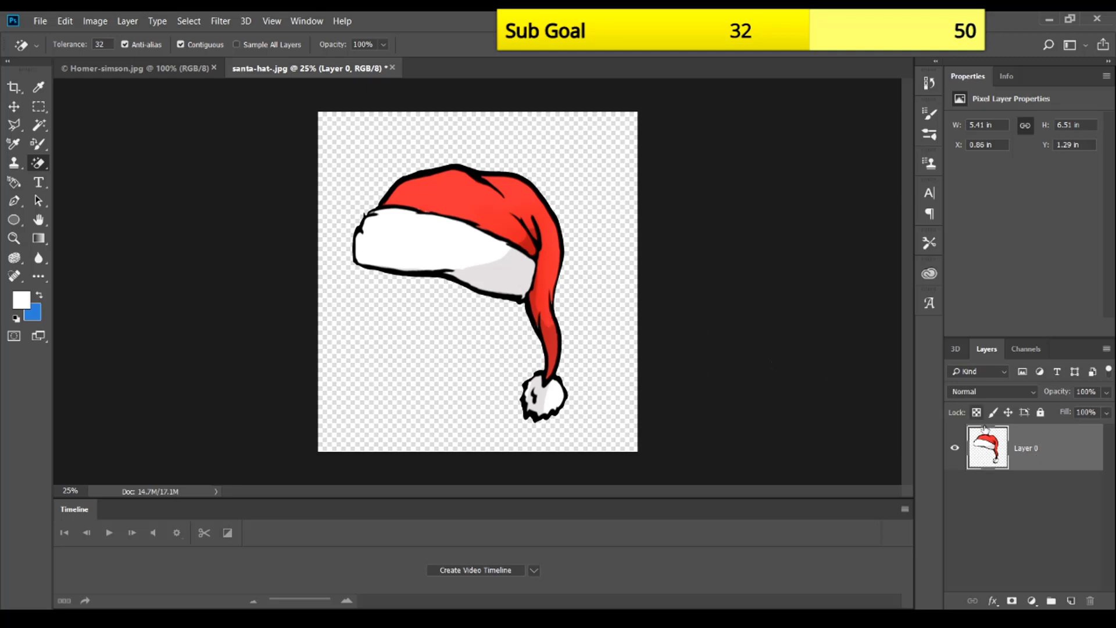
# Step: Drag the Santa hat into the Homer document as a new layer
pyautogui.click(138, 68)
pyautogui.moveTo(337, 198); pyautogui.dragTo(341, 191)
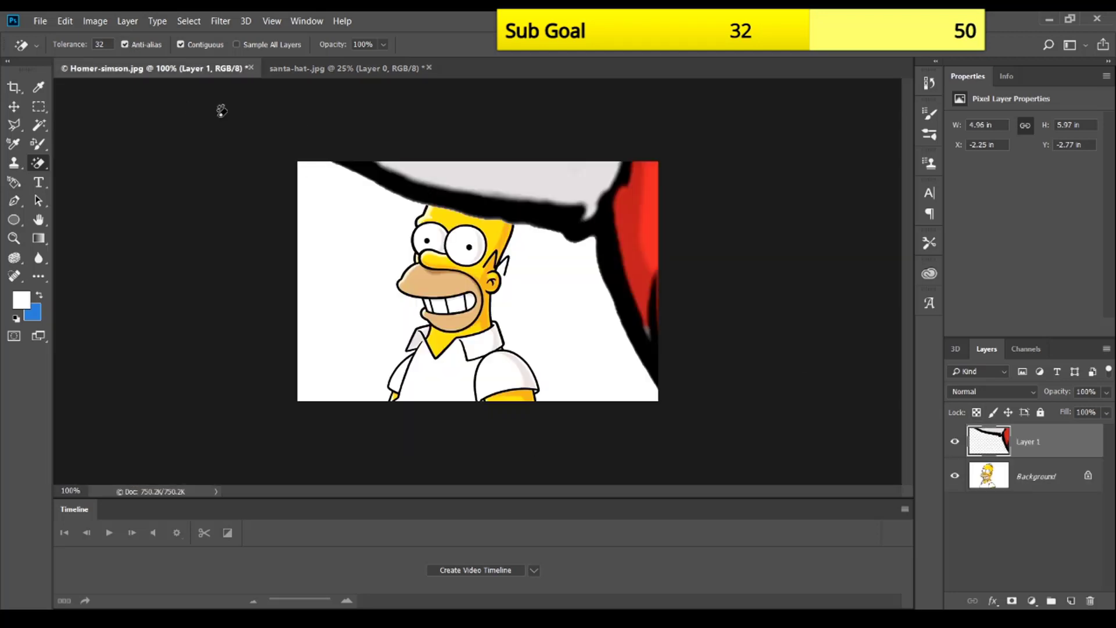
pyautogui.click(14, 107)
pyautogui.hotkey('ctrl', '-')
pyautogui.hotkey('ctrl', '-')
pyautogui.hotkey('ctrl', '-')
pyautogui.hotkey('ctrl', '-')
pyautogui.hotkey('ctrl', '-')
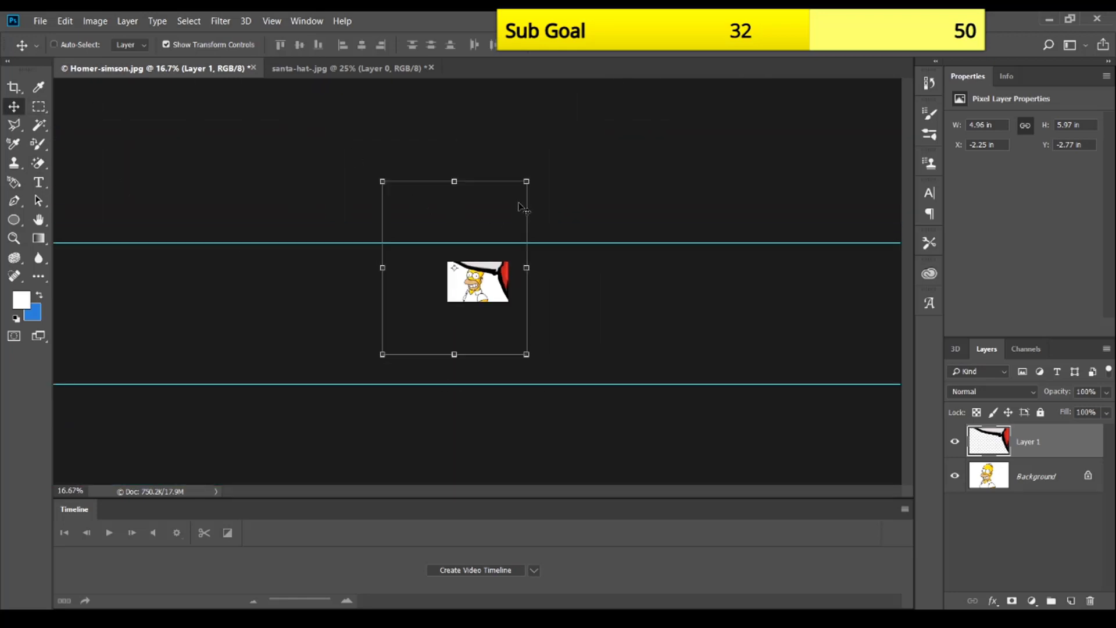
# Step: Free Transform the hat to about 13.5% width, set it on Homer's head, and commit
pyautogui.hotkey('ctrl', 't')
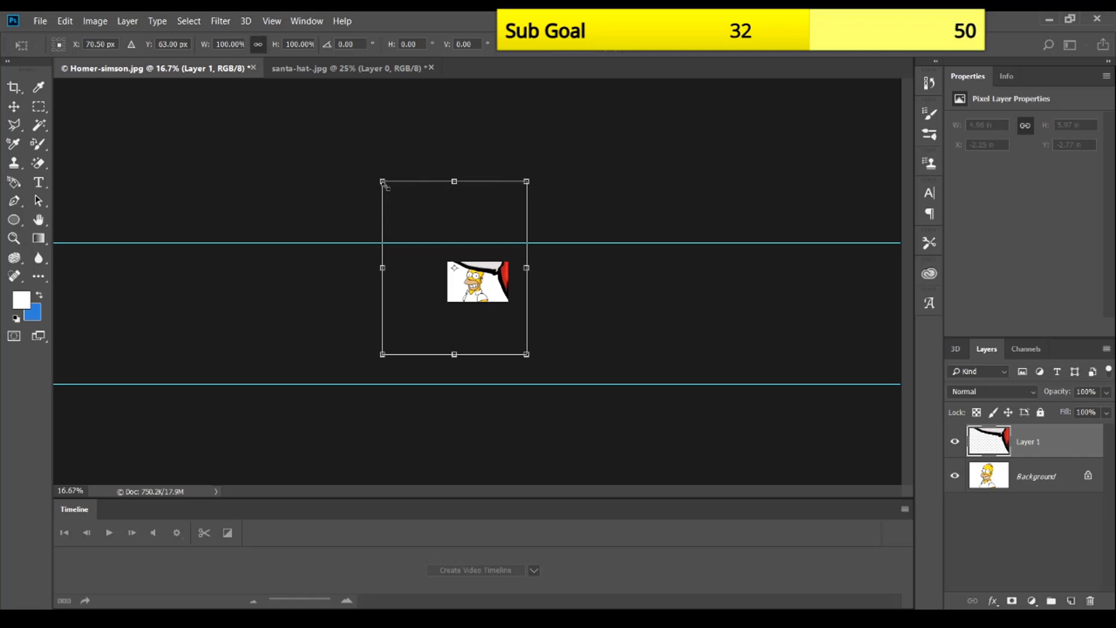
pyautogui.moveTo(382, 182); pyautogui.dragTo(473, 274)
pyautogui.hotkey('ctrl', '+')
pyautogui.hotkey('ctrl', '+')
pyautogui.hotkey('ctrl', '+')
pyautogui.hotkey('ctrl', '+')
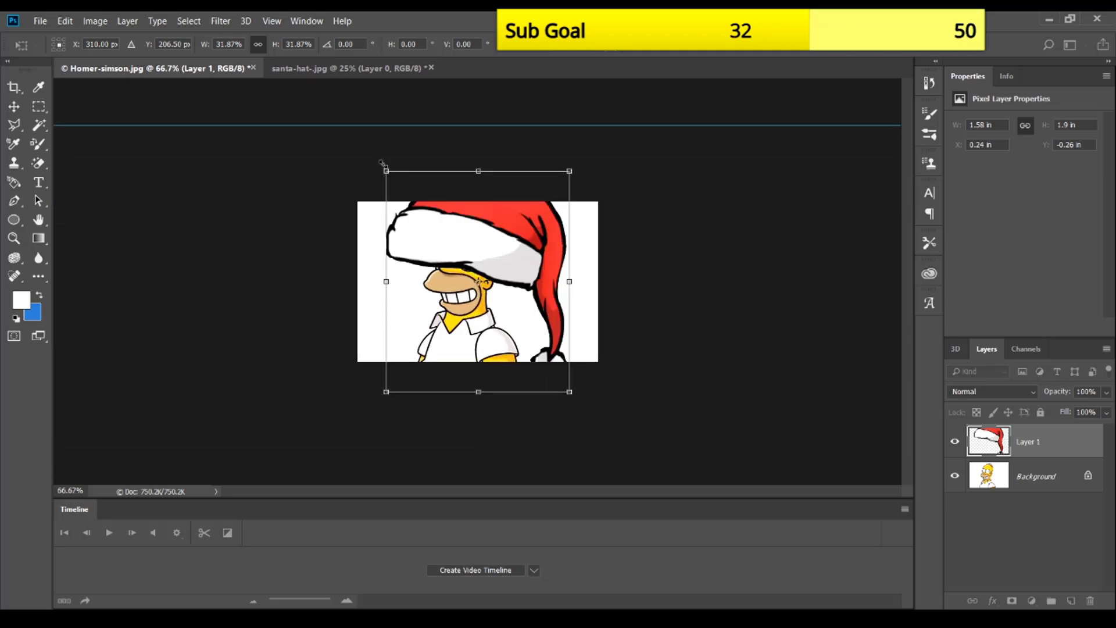
pyautogui.moveTo(397, 184); pyautogui.dragTo(479, 279)
pyautogui.moveTo(491, 303); pyautogui.dragTo(449, 215)
pyautogui.moveTo(527, 248); pyautogui.dragTo(476, 229)
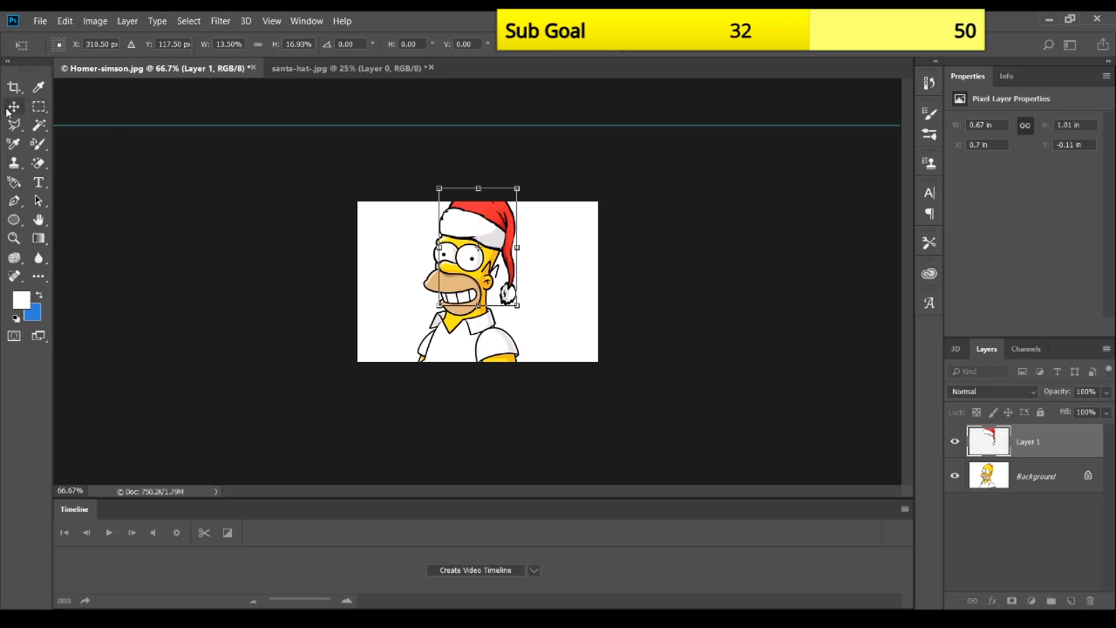
pyautogui.press('Return')
pyautogui.hotkey('ctrl', '+')
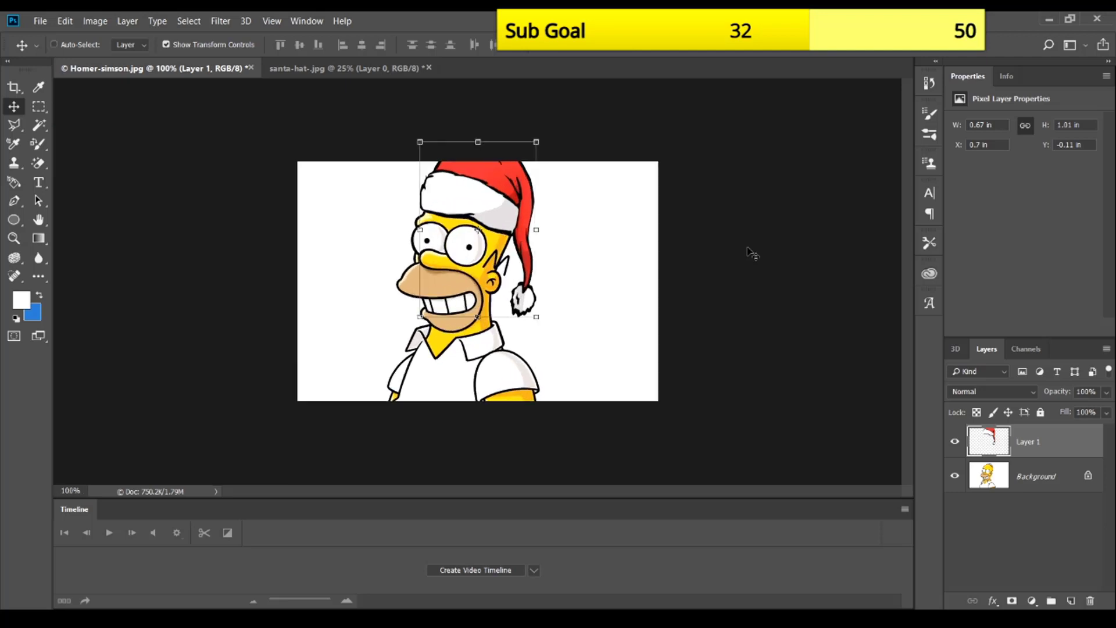
pyautogui.click(1008, 537)
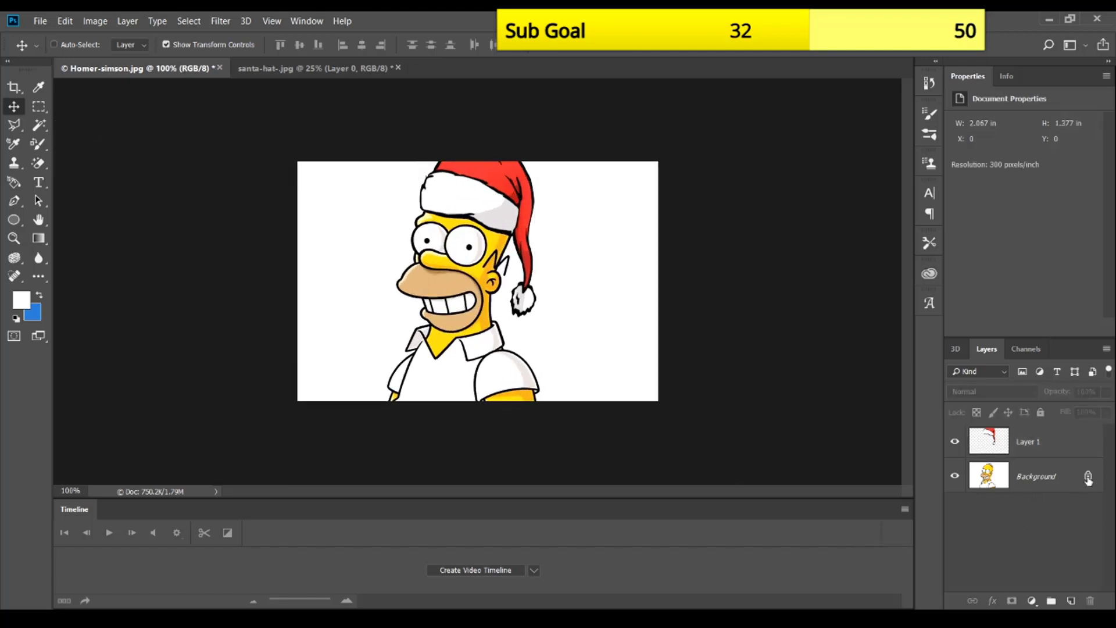
# Step: Unlock Homer's Background layer, converting it to Layer 0
pyautogui.click(1088, 478)
pyautogui.click(1027, 520)
# Step: Magic Wand-select Homer's white shirt on Layer 0, adding the right sleeve and collar
pyautogui.click(38, 124)
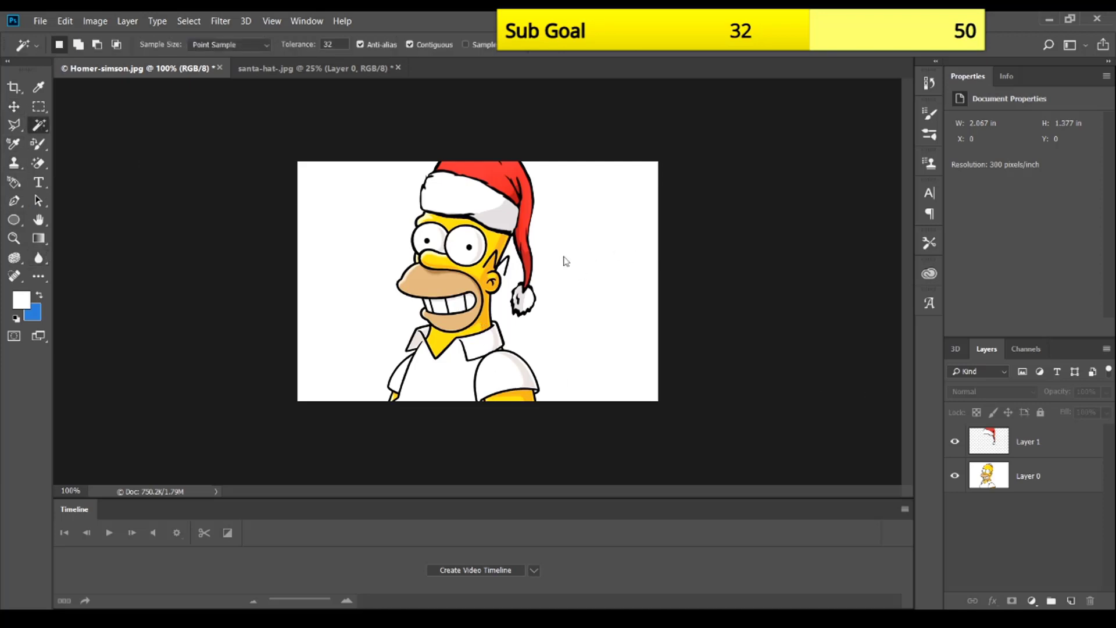
pyautogui.click(1046, 473)
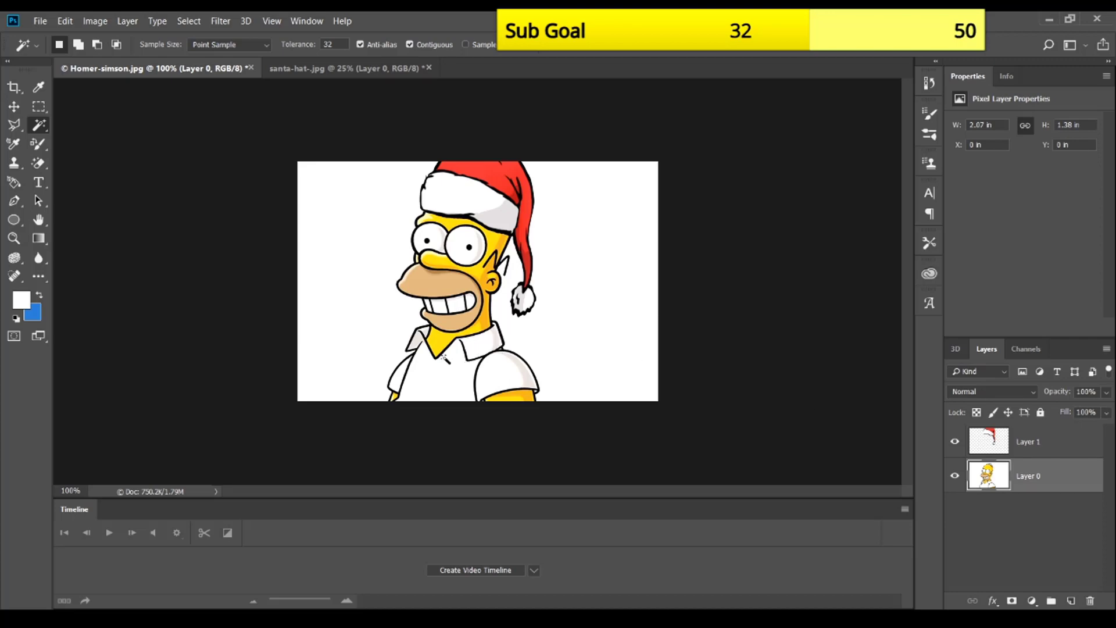
pyautogui.click(448, 364)
pyautogui.hotkey('ctrl', '+')
pyautogui.moveTo(910, 283); pyautogui.dragTo(861, 330)
pyautogui.click(531, 324)
pyautogui.keyDown('shift'); pyautogui.click(459, 289); pyautogui.keyUp('shift')
pyautogui.keyDown('shift'); pyautogui.click(475, 270); pyautogui.keyUp('shift')
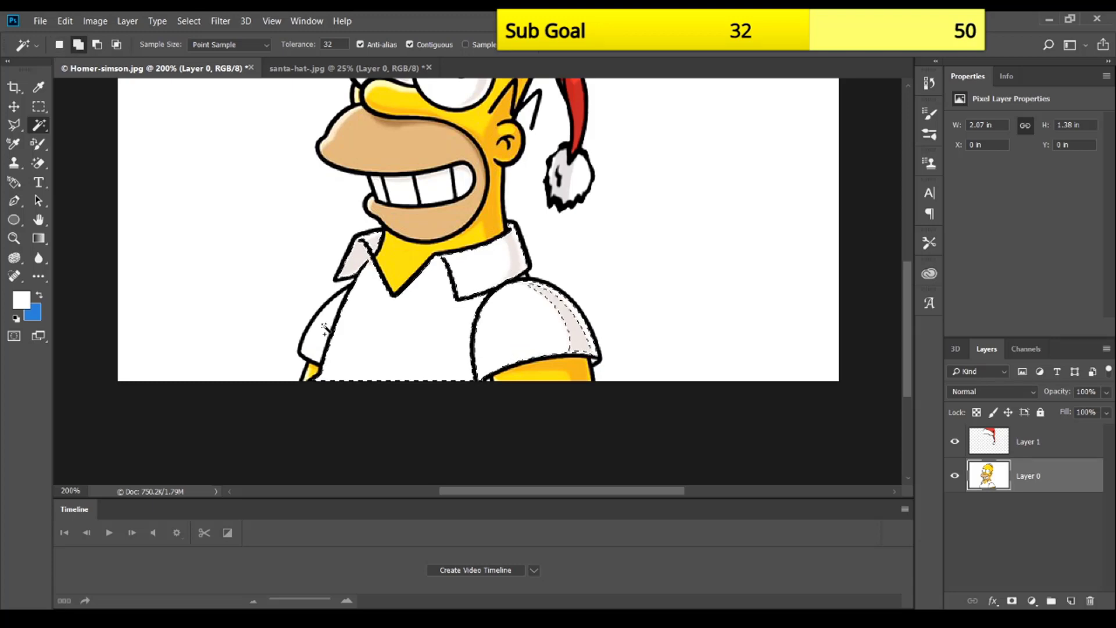
pyautogui.hotkey('ctrl', '-')
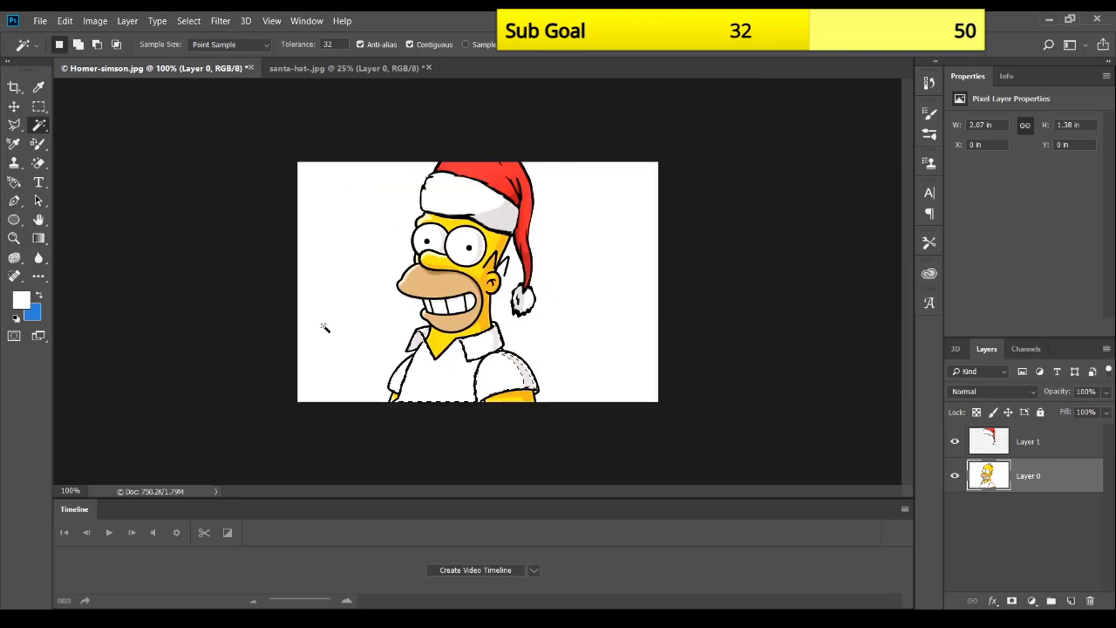
# Step: Set the foreground to #00dc05 and paint the collar with the Color Replacement tool
pyautogui.click(39, 144)
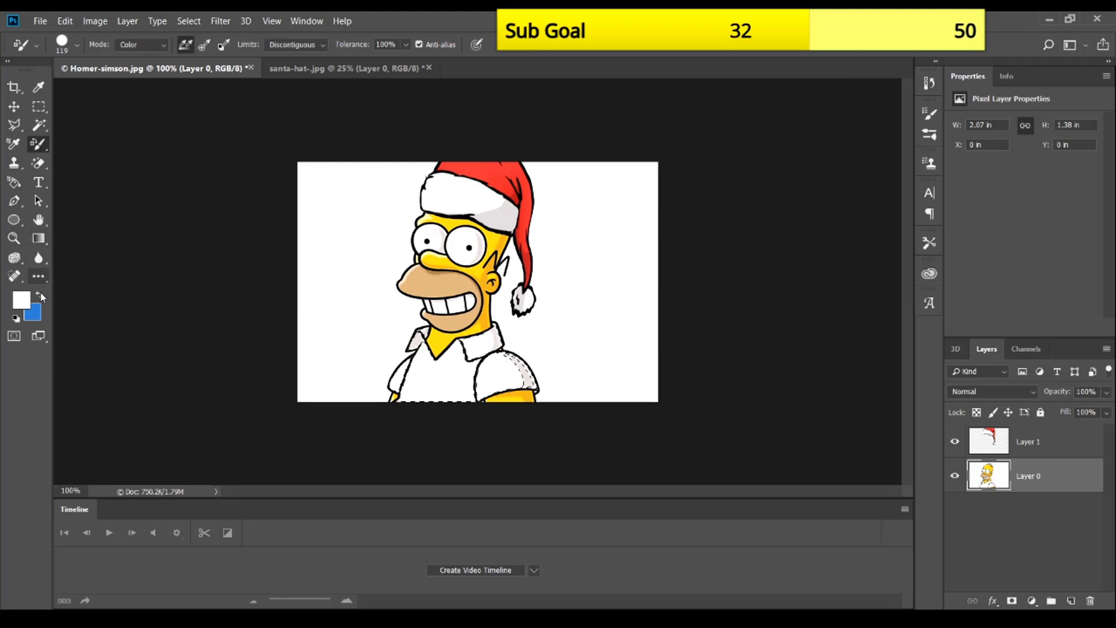
pyautogui.press('x')
pyautogui.click(22, 300)
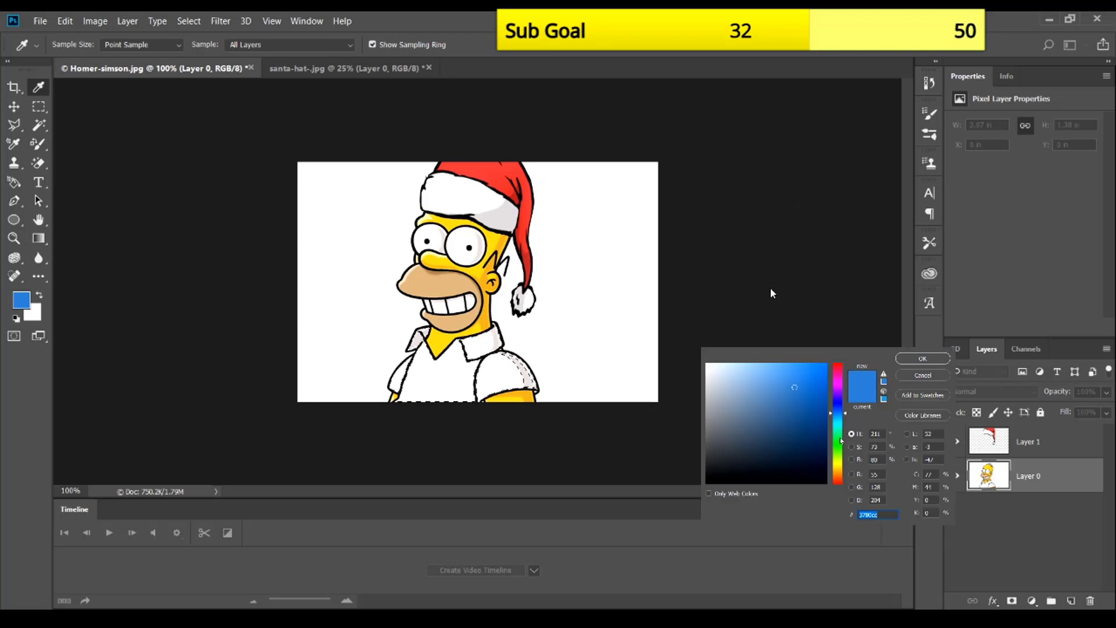
pyautogui.write('00dc05')
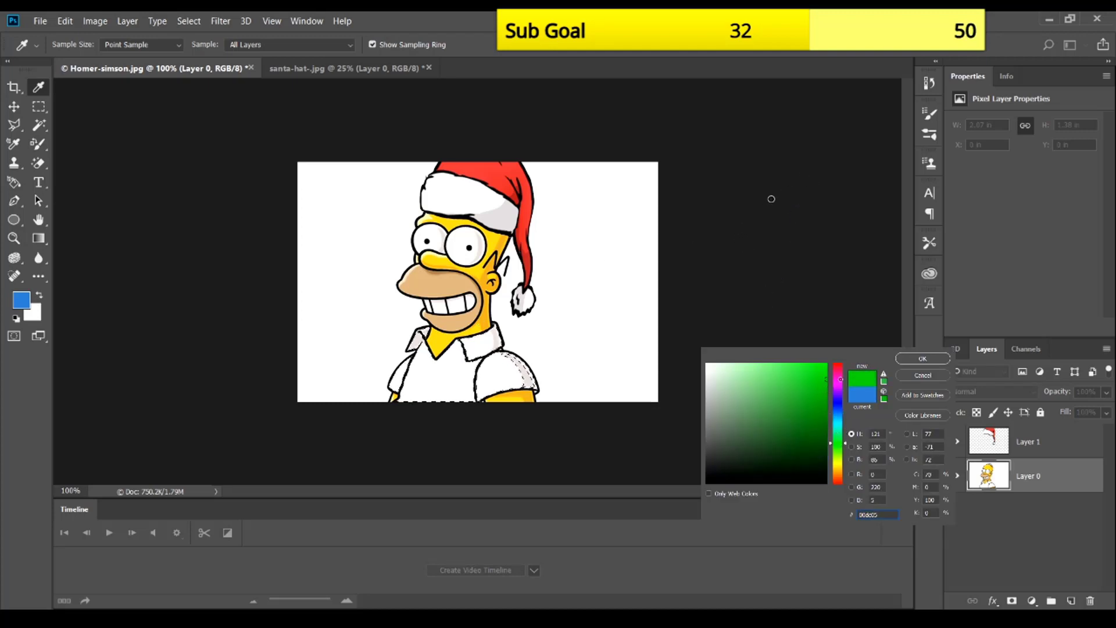
pyautogui.press('Return')
pyautogui.press('b')
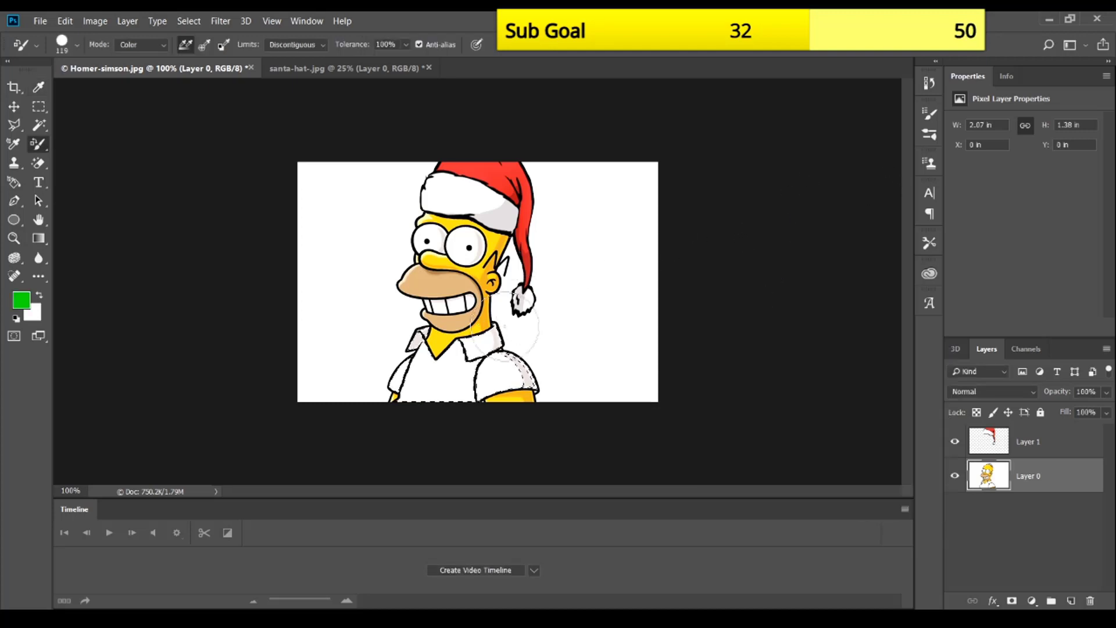
pyautogui.moveTo(500, 339)
pyautogui.mouseDown()
pyautogui.moveTo(553, 388)
pyautogui.moveTo(391, 336)
pyautogui.mouseUp()
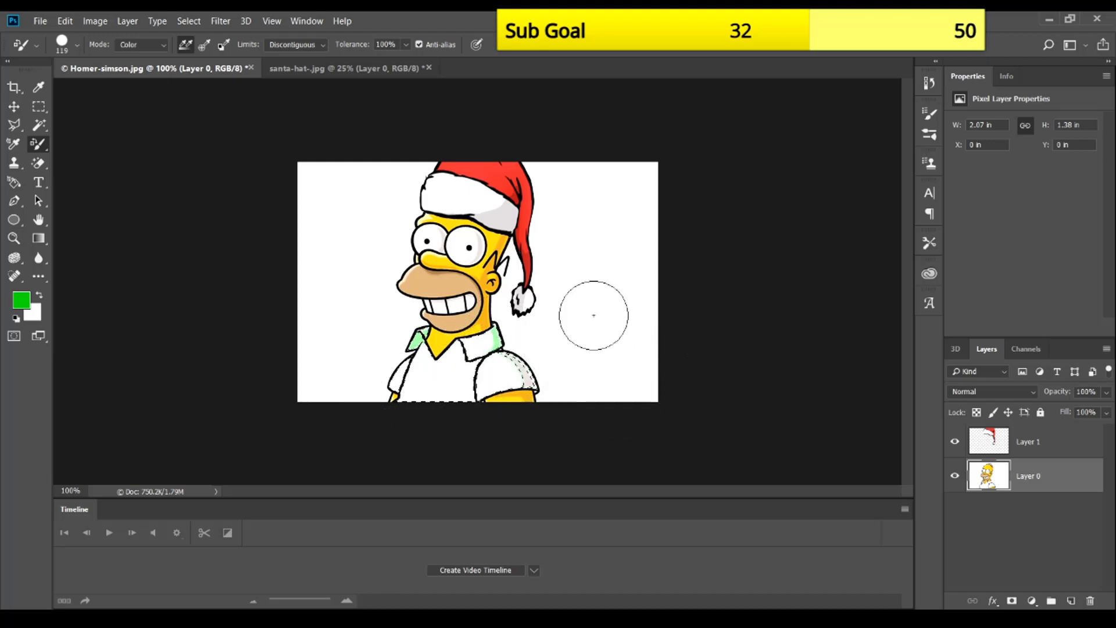
# Step: Clear the selection and paint the shoulder and sleeve outline green
pyautogui.hotkey('ctrl', '+')
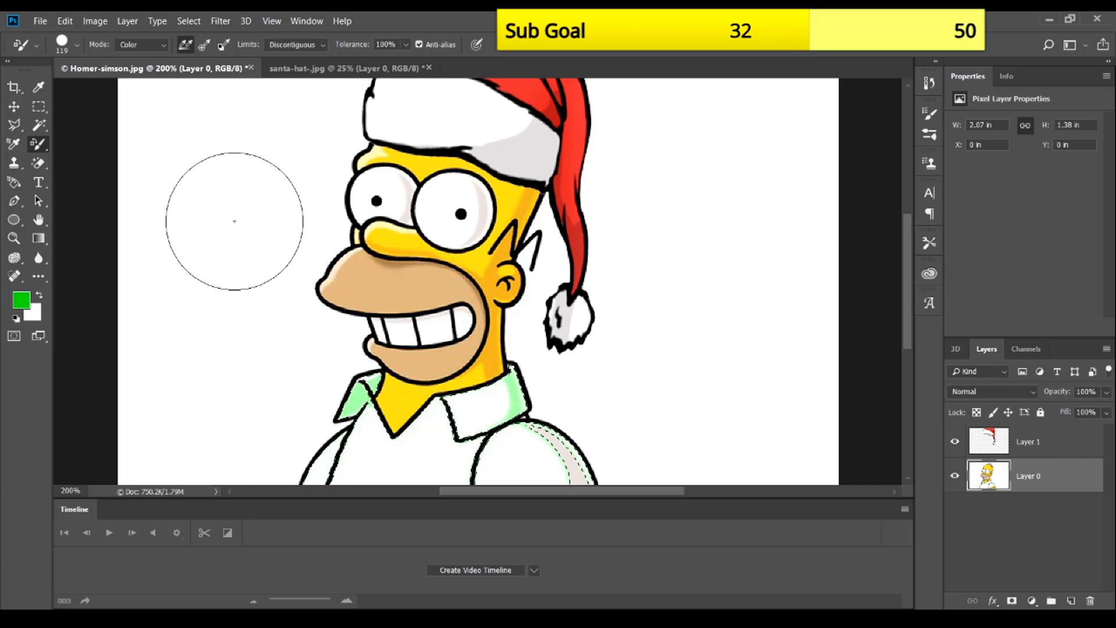
pyautogui.click(38, 125)
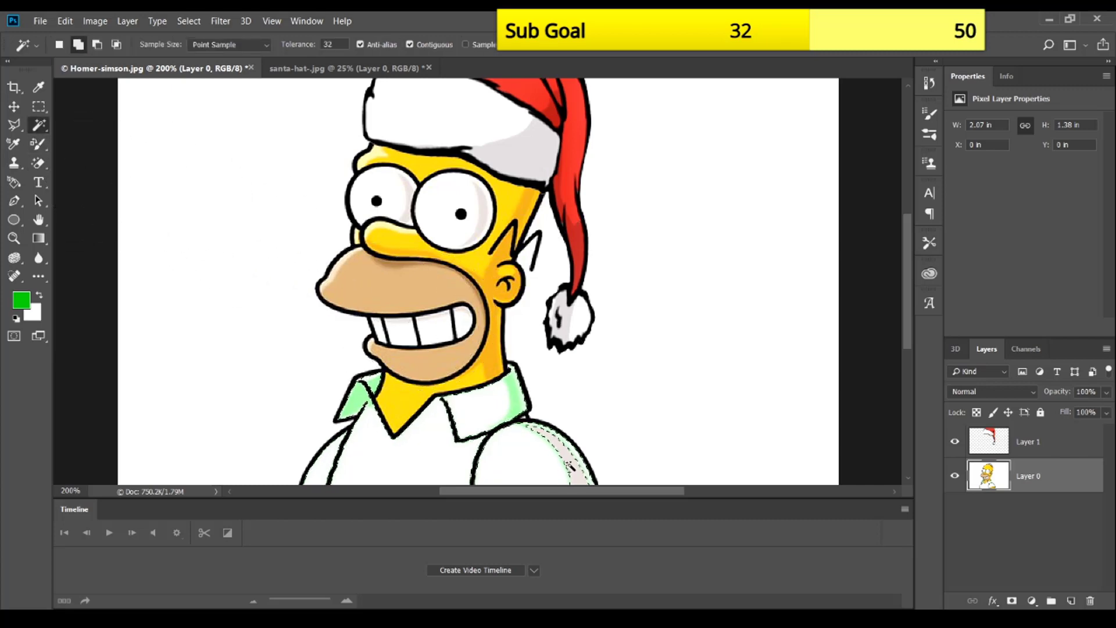
pyautogui.hotkey('ctrl', 'd')
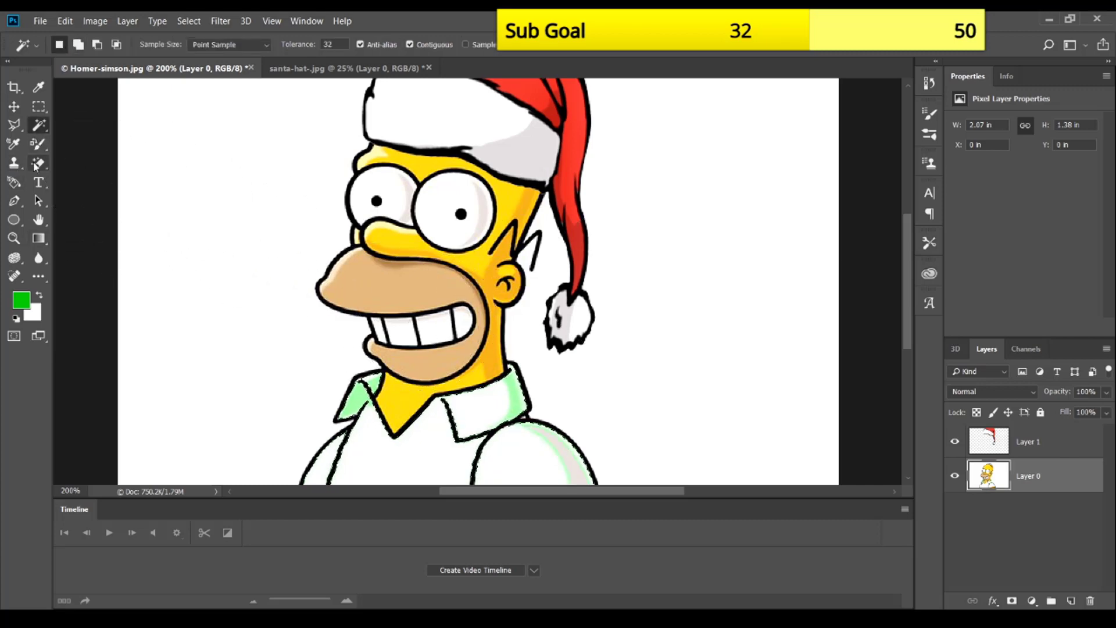
pyautogui.click(38, 143)
pyautogui.moveTo(573, 448); pyautogui.dragTo(585, 441)
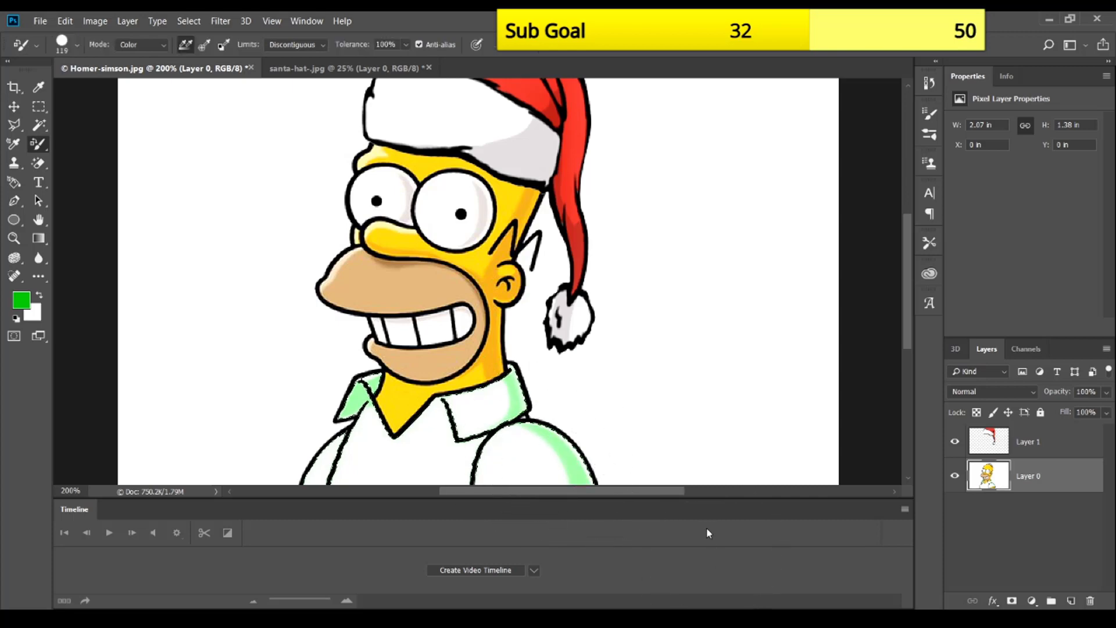
pyautogui.hotkey('ctrl', '-')
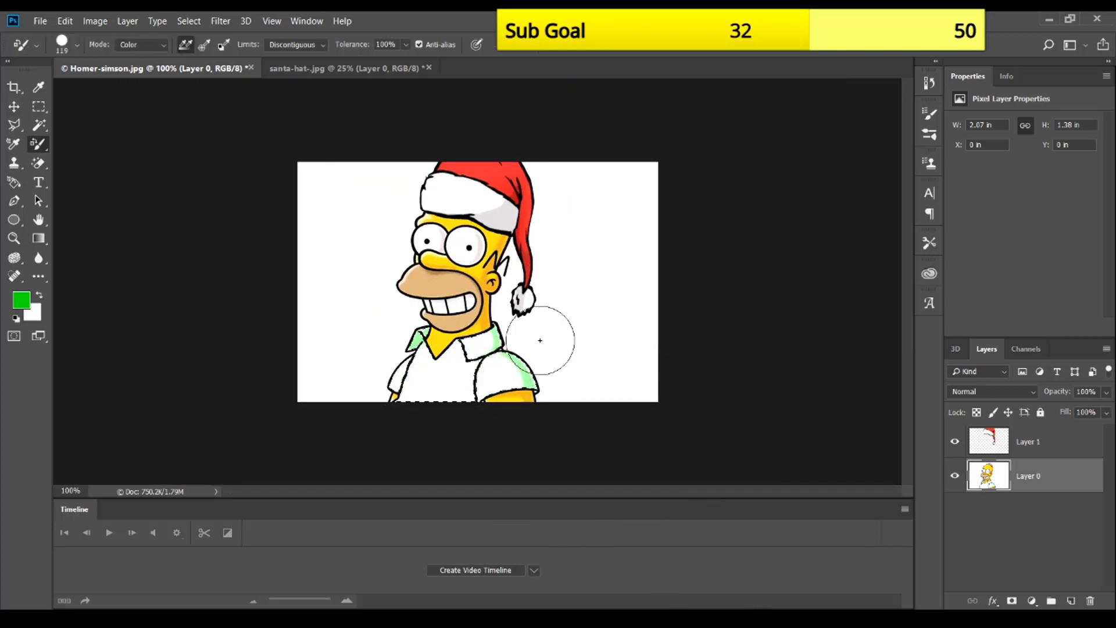
pyautogui.hotkey('ctrl', '+')
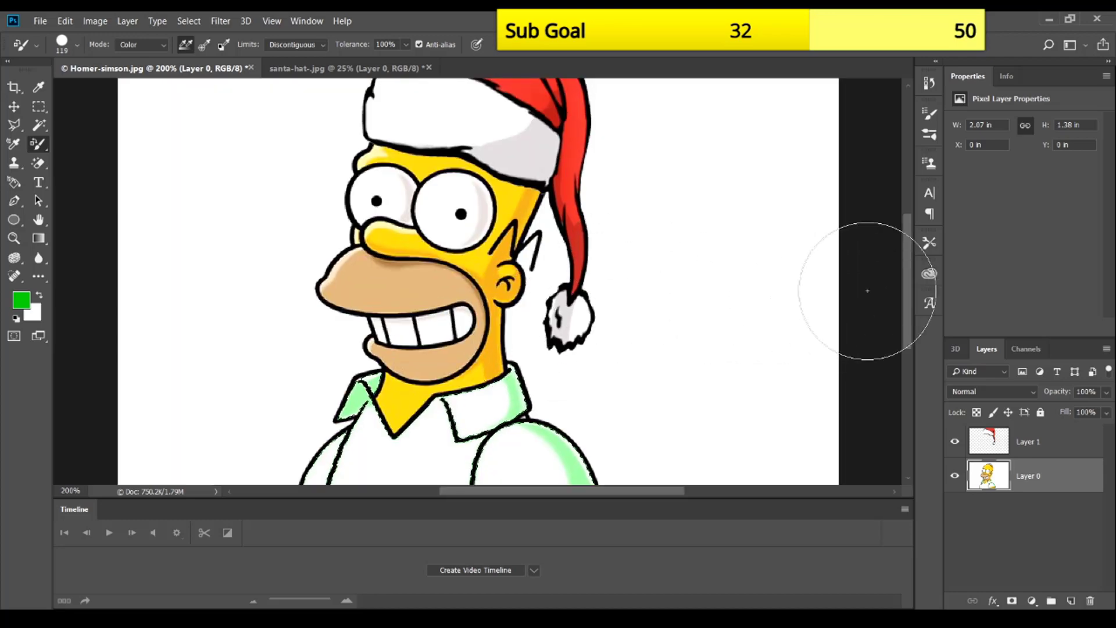
pyautogui.moveTo(905, 295); pyautogui.dragTo(907, 321)
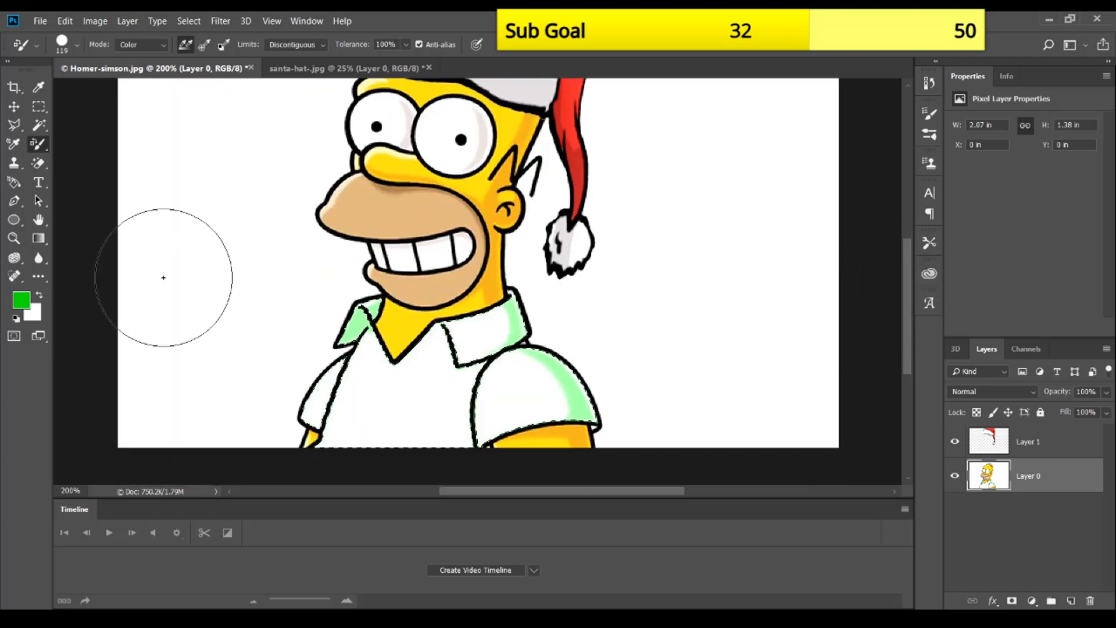
# Step: Set the background colour to blue
pyautogui.click(40, 310)
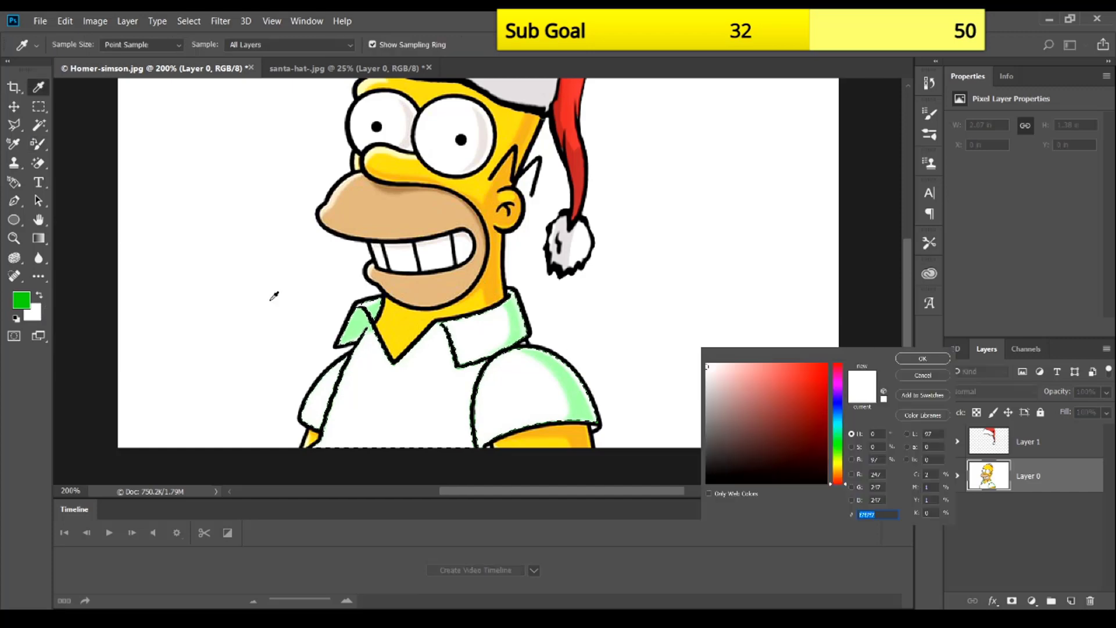
pyautogui.click(837, 403)
pyautogui.press('Escape')
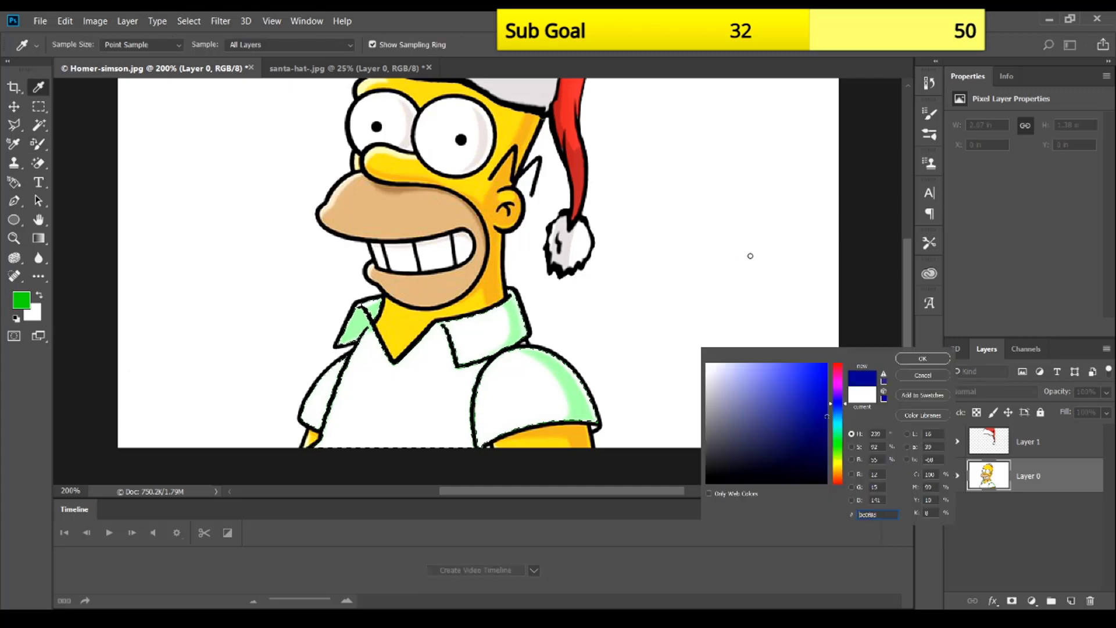
pyautogui.press('Return')
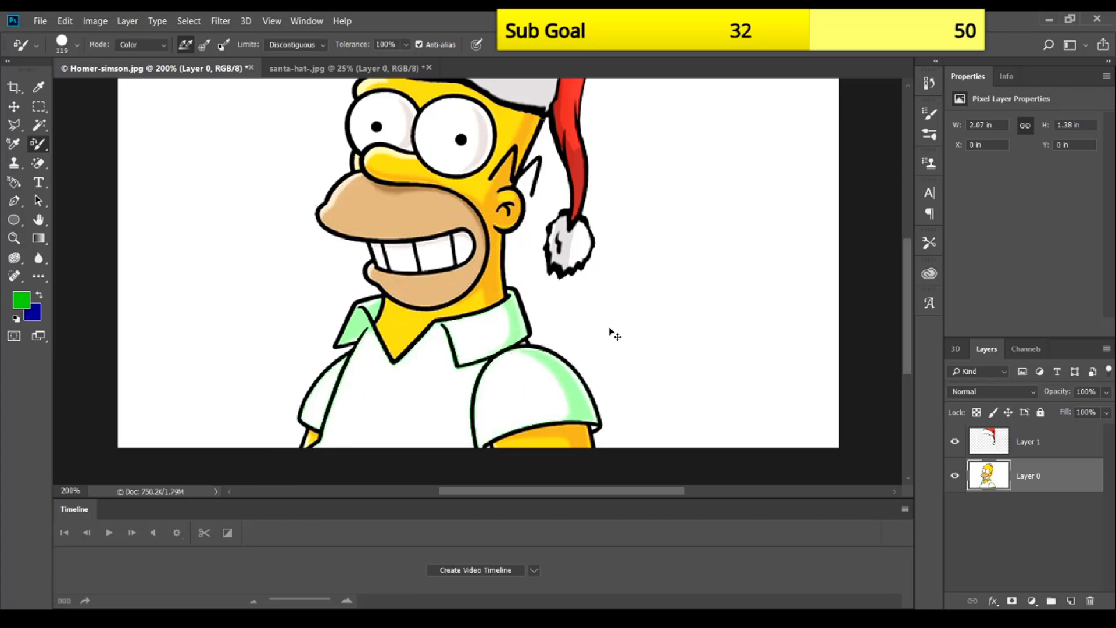
pyautogui.hotkey('ctrl', '-')
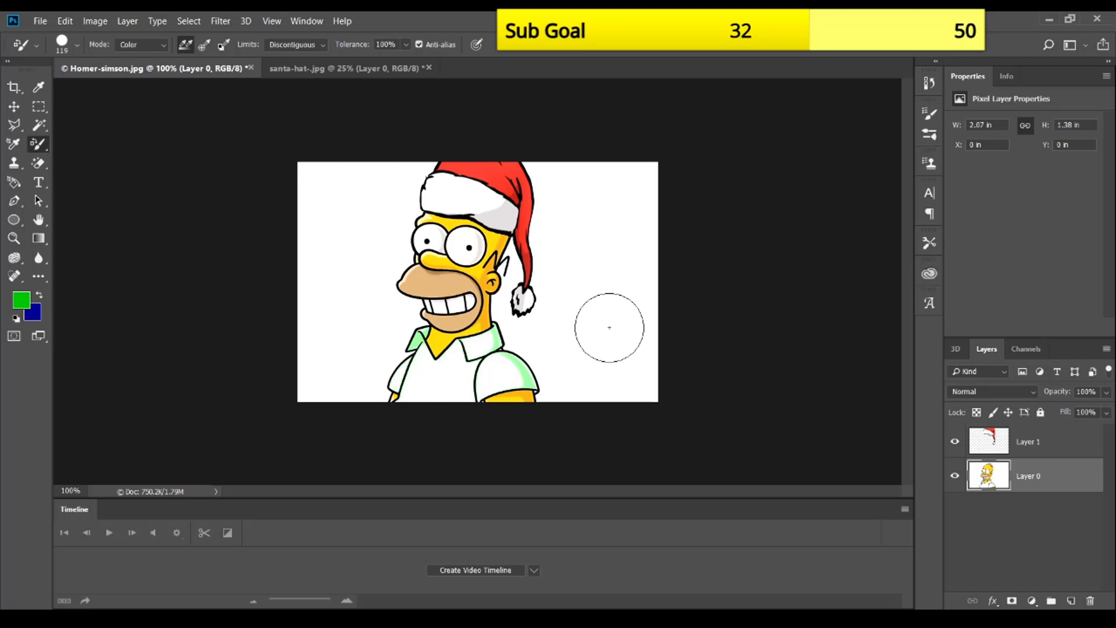
pyautogui.hotkey('ctrl', '+')
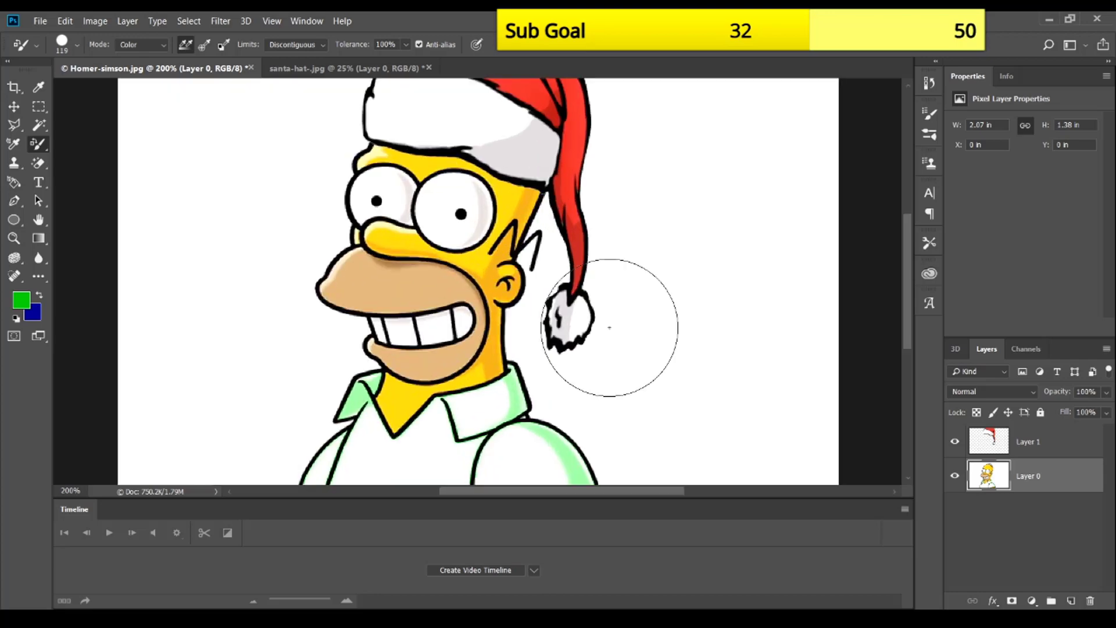
pyautogui.scroll(-3, 884, 274)
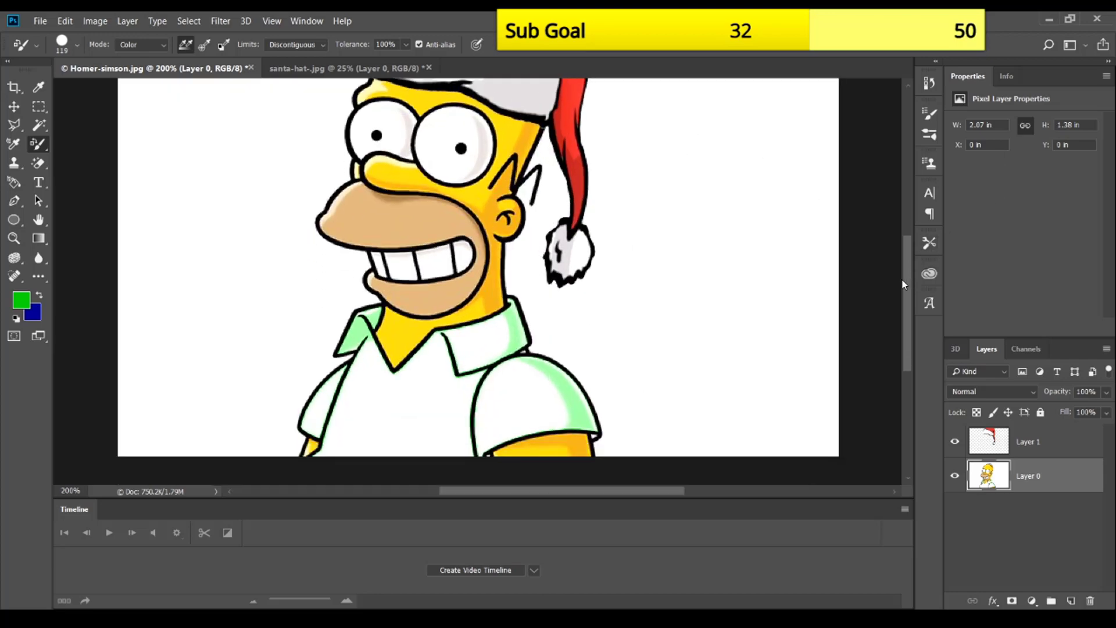
# Step: Reselect Homer's shirt with the Magic Wand, adding the collar and right sleeve
pyautogui.click(24, 303)
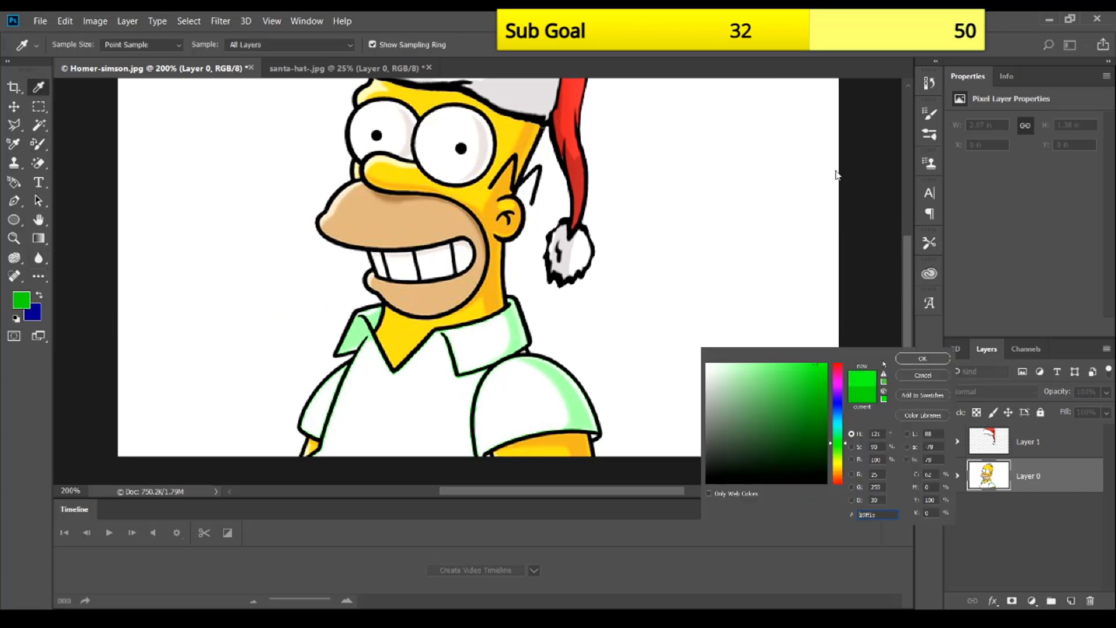
pyautogui.press('Return')
pyautogui.hotkey('shift', 'b')
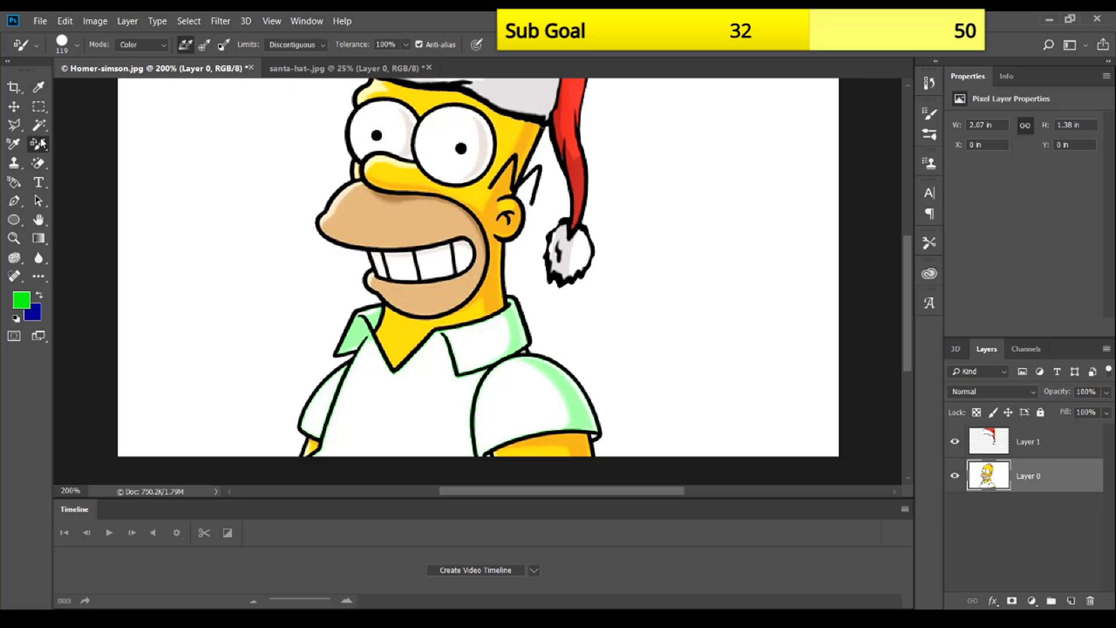
pyautogui.click(40, 124)
pyautogui.click(423, 419)
pyautogui.keyDown('shift'); pyautogui.click(474, 353); pyautogui.keyUp('shift')
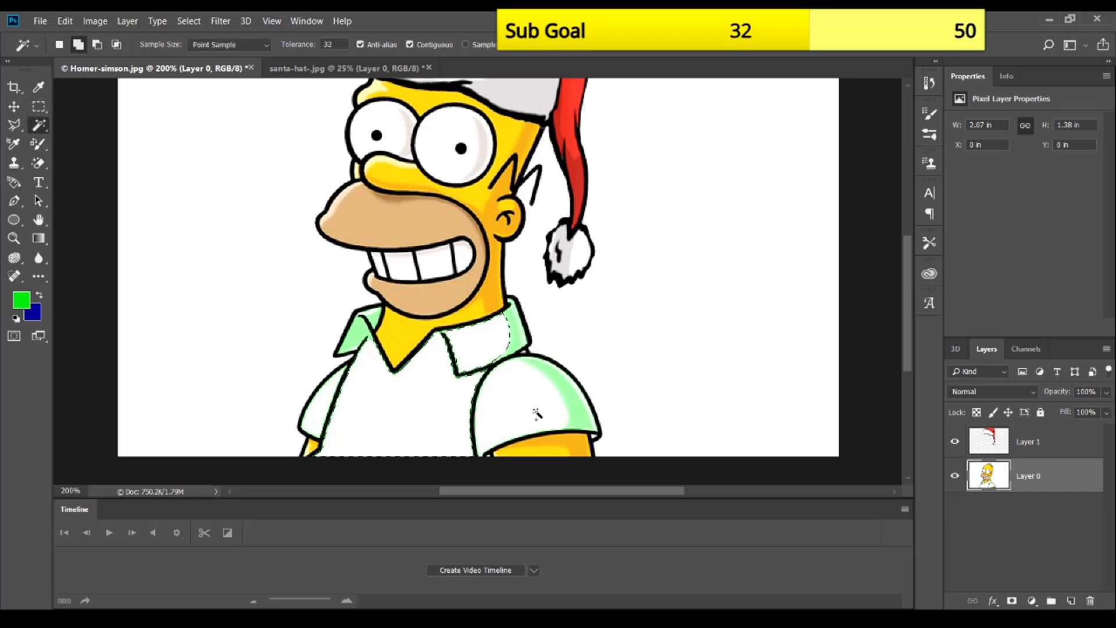
pyautogui.keyDown('shift'); pyautogui.click(595, 398); pyautogui.keyUp('shift')
pyautogui.press('shift')
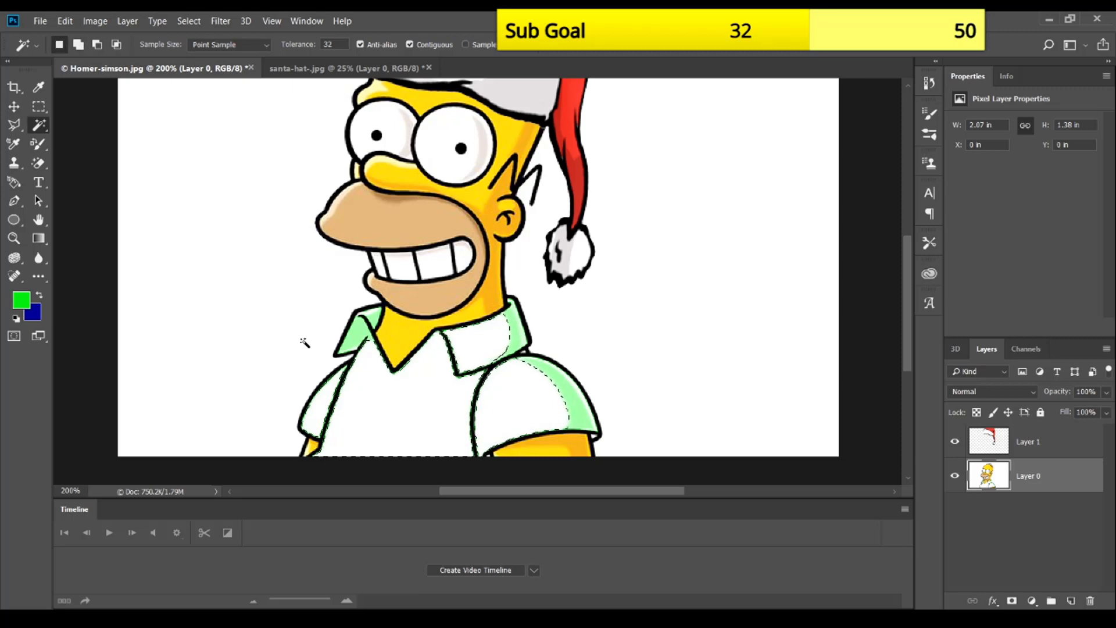
# Step: Test-paint the shirt bright green, then mint 80f096, undoing each attempt
pyautogui.click(38, 143)
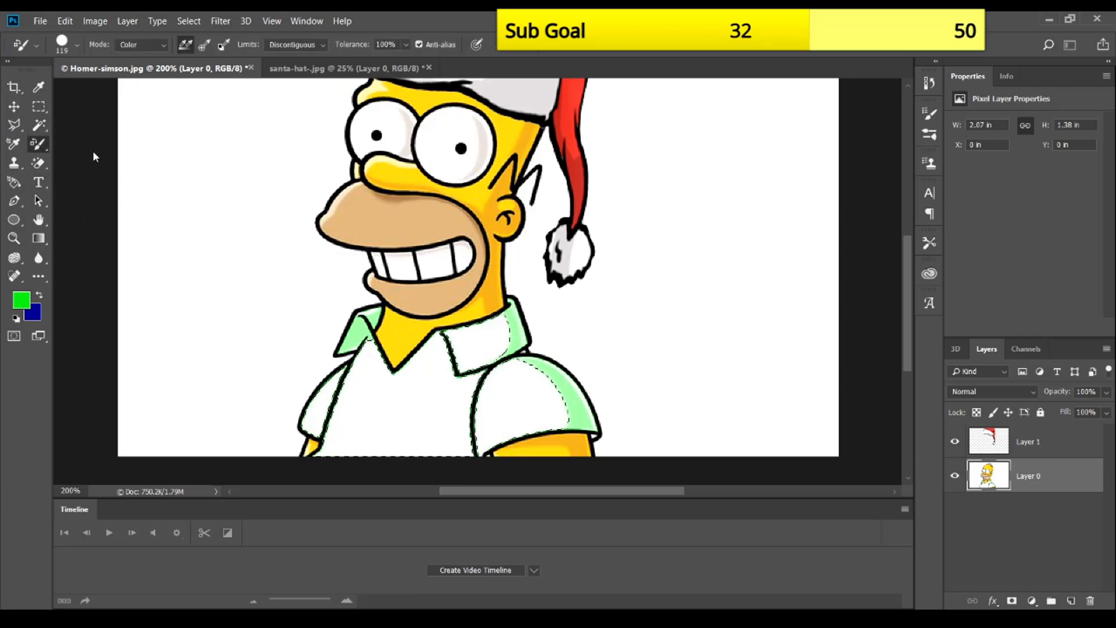
pyautogui.press('b')
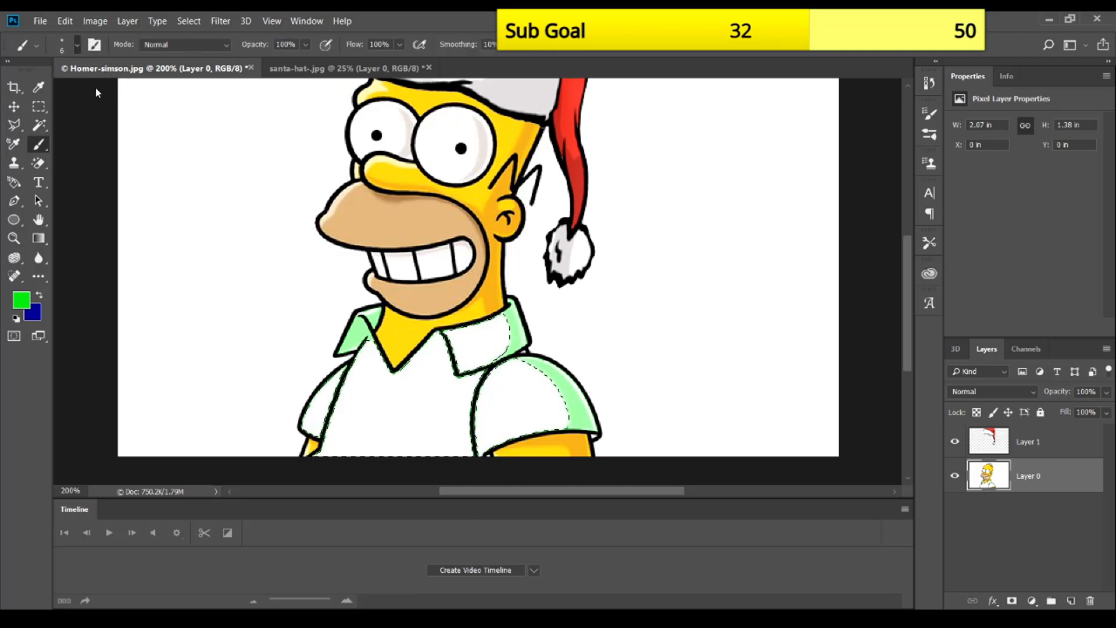
pyautogui.moveTo(404, 386)
pyautogui.mouseDown()
pyautogui.moveTo(304, 366)
pyautogui.moveTo(404, 351)
pyautogui.moveTo(350, 376)
pyautogui.moveTo(615, 410)
pyautogui.moveTo(518, 423)
pyautogui.moveTo(595, 435)
pyautogui.moveTo(378, 409)
pyautogui.mouseUp()
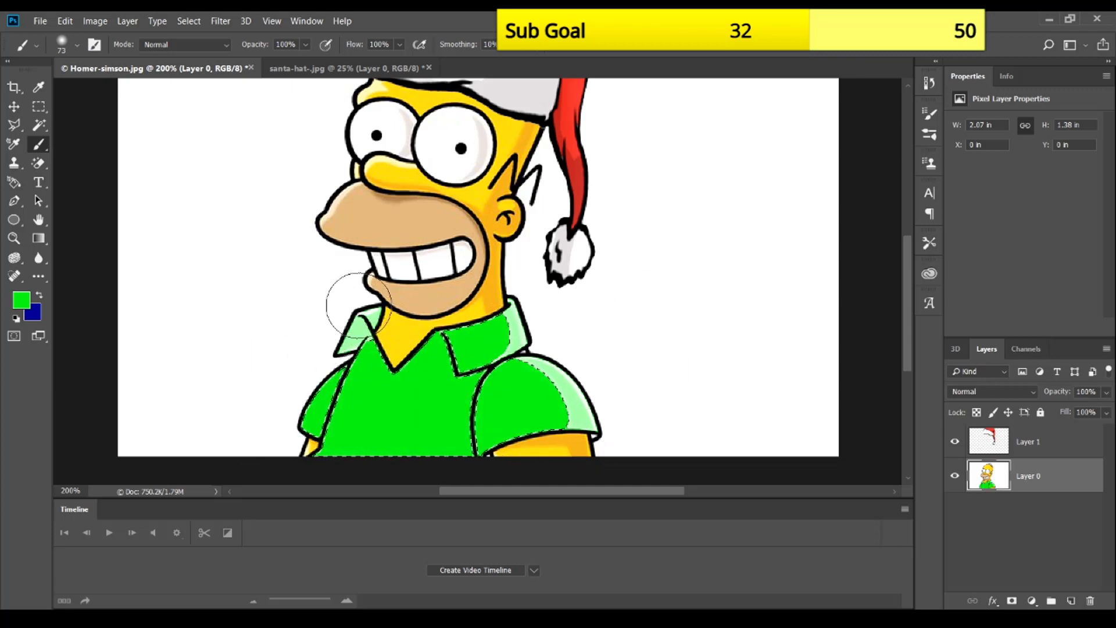
pyautogui.hotkey('ctrl', 'z')
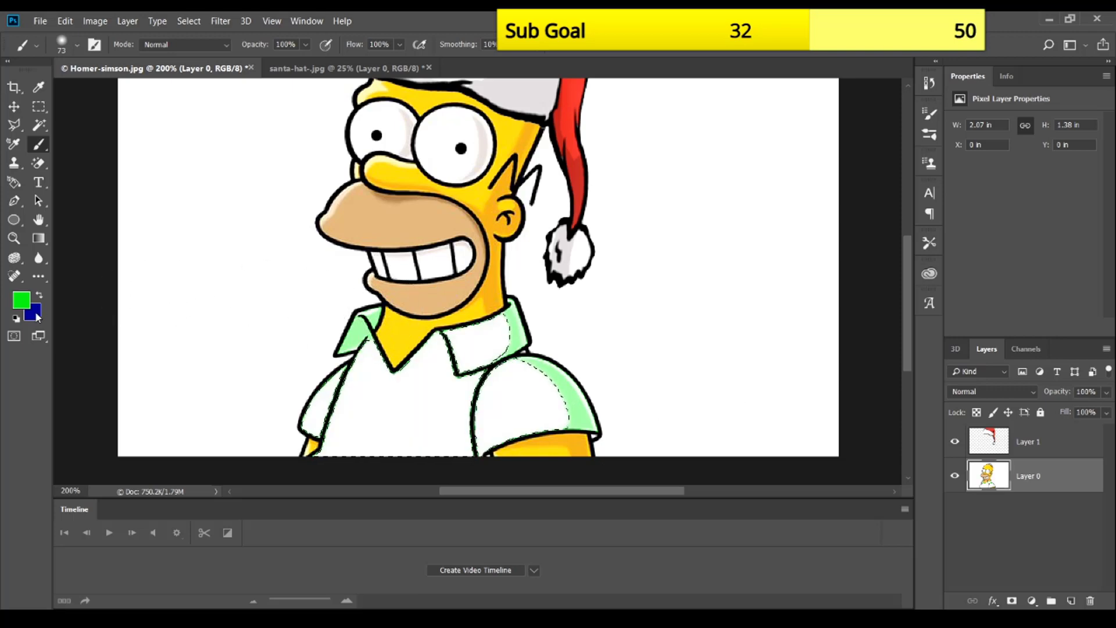
pyautogui.click(21, 300)
pyautogui.write('80f096')
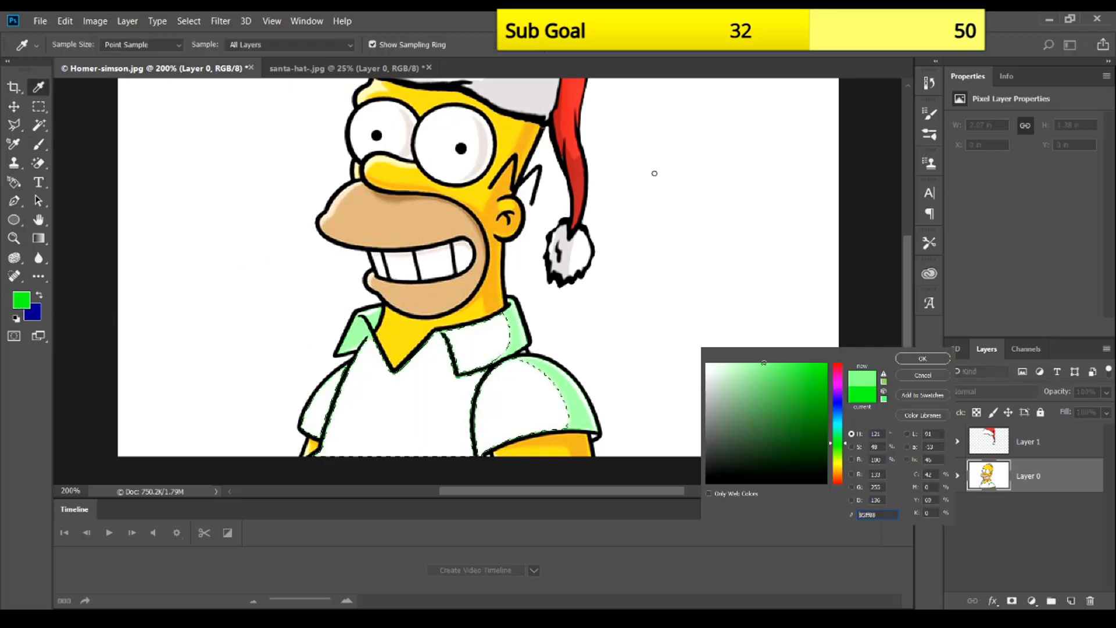
pyautogui.click(922, 358)
pyautogui.moveTo(481, 343)
pyautogui.mouseDown()
pyautogui.moveTo(162, 355)
pyautogui.moveTo(512, 362)
pyautogui.moveTo(419, 444)
pyautogui.moveTo(477, 443)
pyautogui.moveTo(555, 383)
pyautogui.mouseUp()
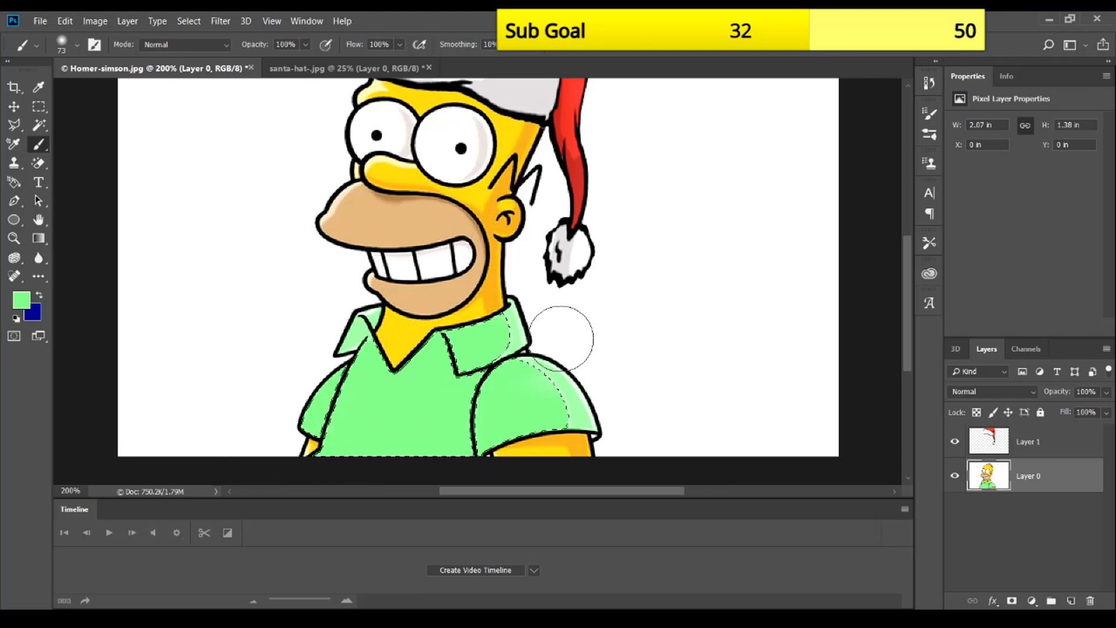
pyautogui.hotkey('ctrl', 'z')
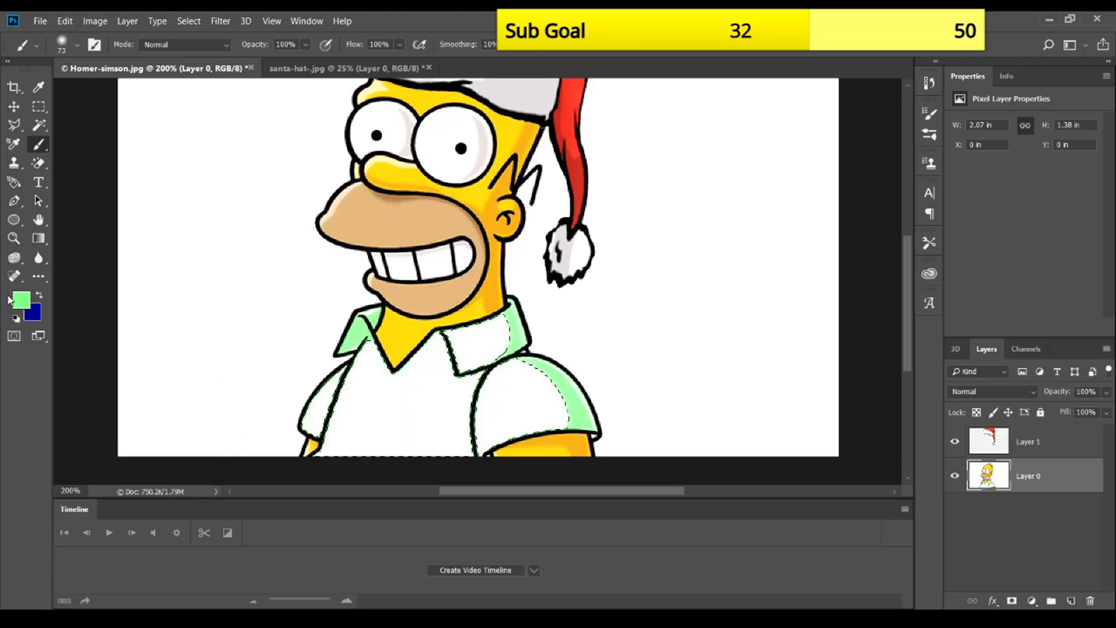
# Step: After one more rejected green, paint the selected shirt pale green ccffcd
pyautogui.click(21, 300)
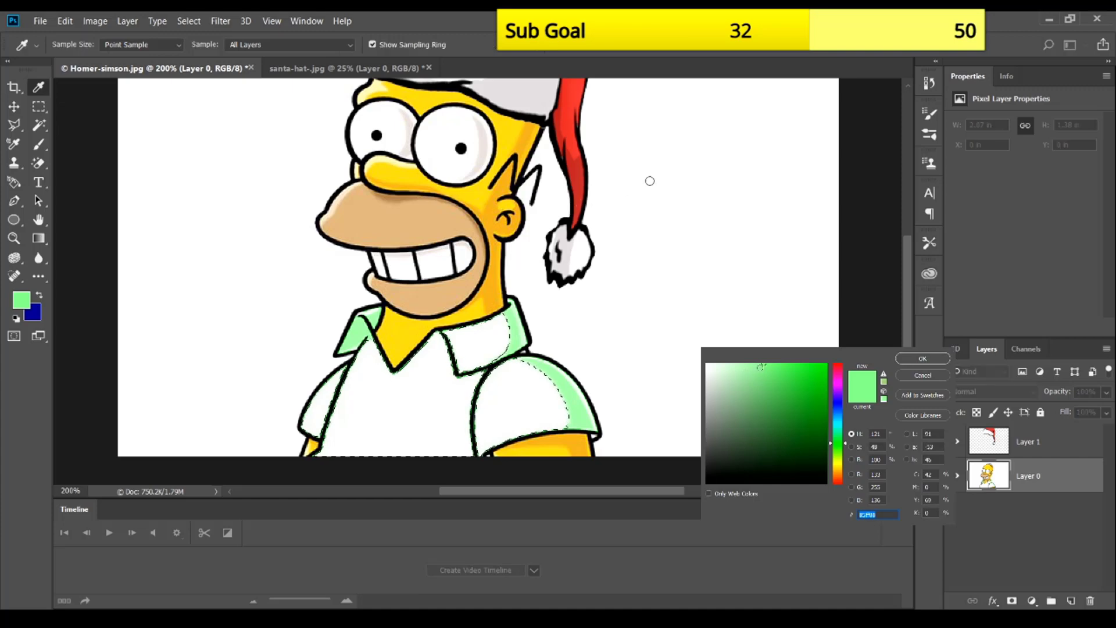
pyautogui.write('7cfb7f')
pyautogui.write('a3fba5')
pyautogui.press('Return')
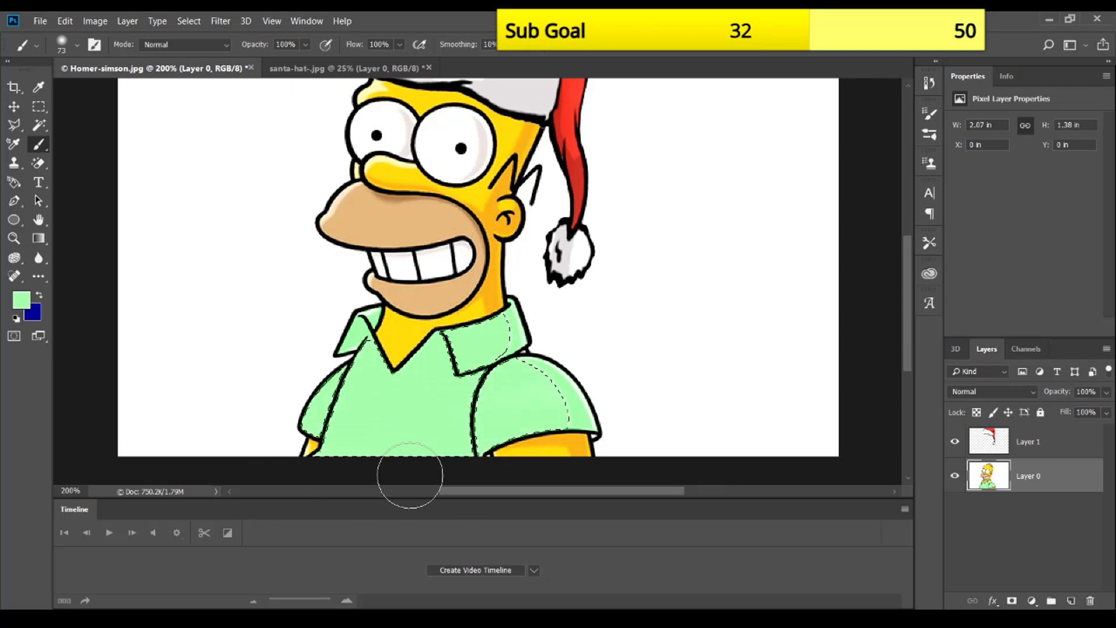
pyautogui.hotkey('ctrl', 'z')
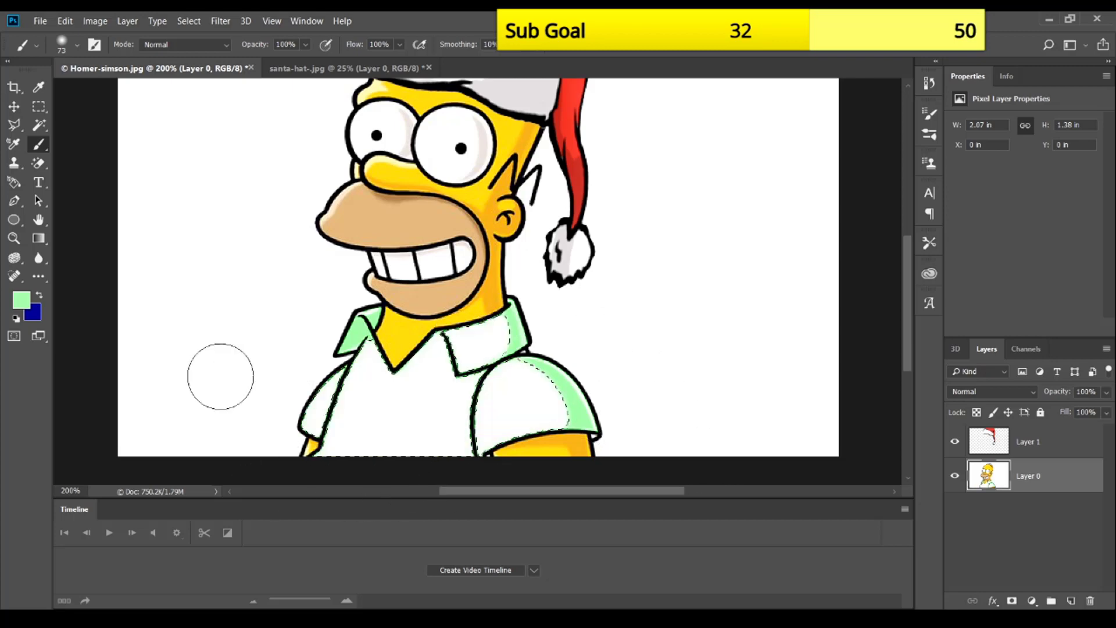
pyautogui.click(25, 302)
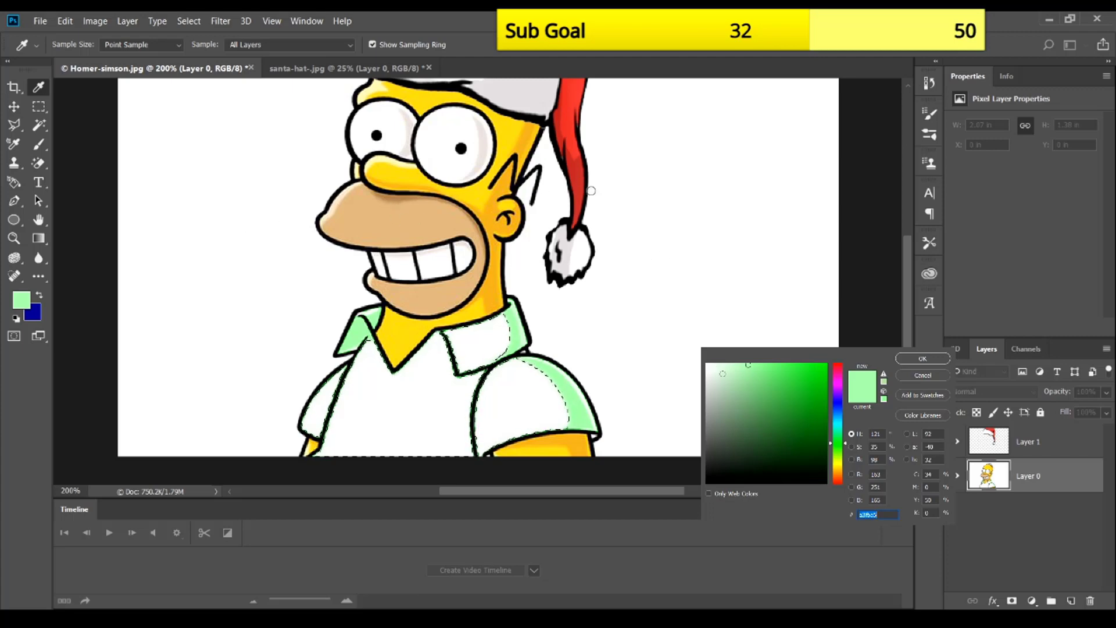
pyautogui.write('ccffcd')
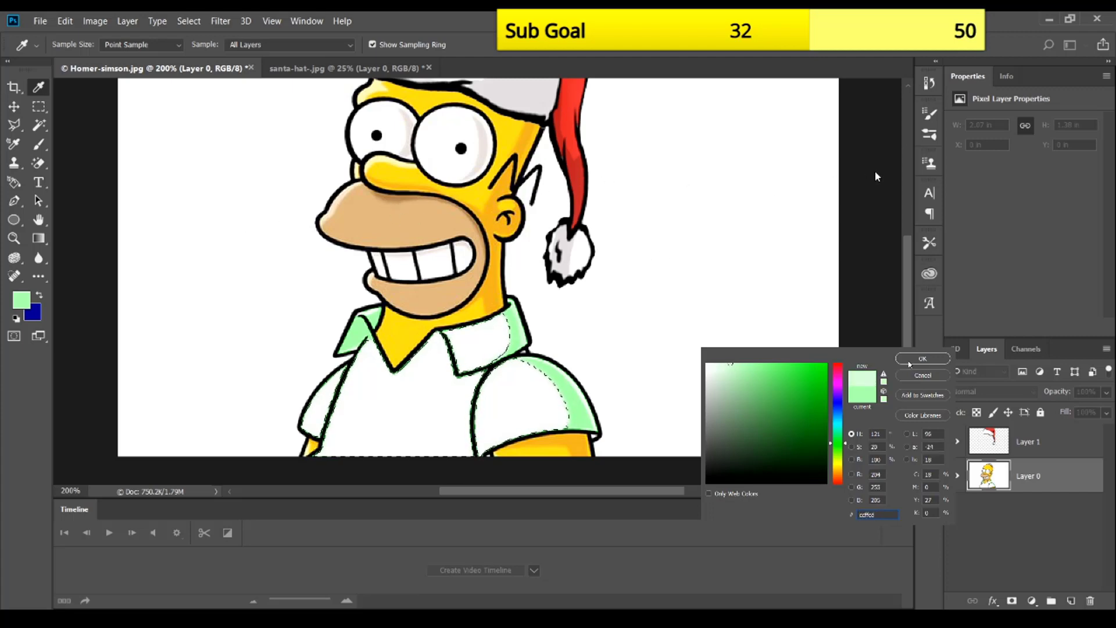
pyautogui.click(923, 358)
pyautogui.moveTo(465, 349)
pyautogui.mouseDown()
pyautogui.moveTo(612, 334)
pyautogui.moveTo(560, 398)
pyautogui.moveTo(504, 412)
pyautogui.moveTo(421, 396)
pyautogui.moveTo(530, 374)
pyautogui.mouseUp()
pyautogui.hotkey('ctrl', '-')
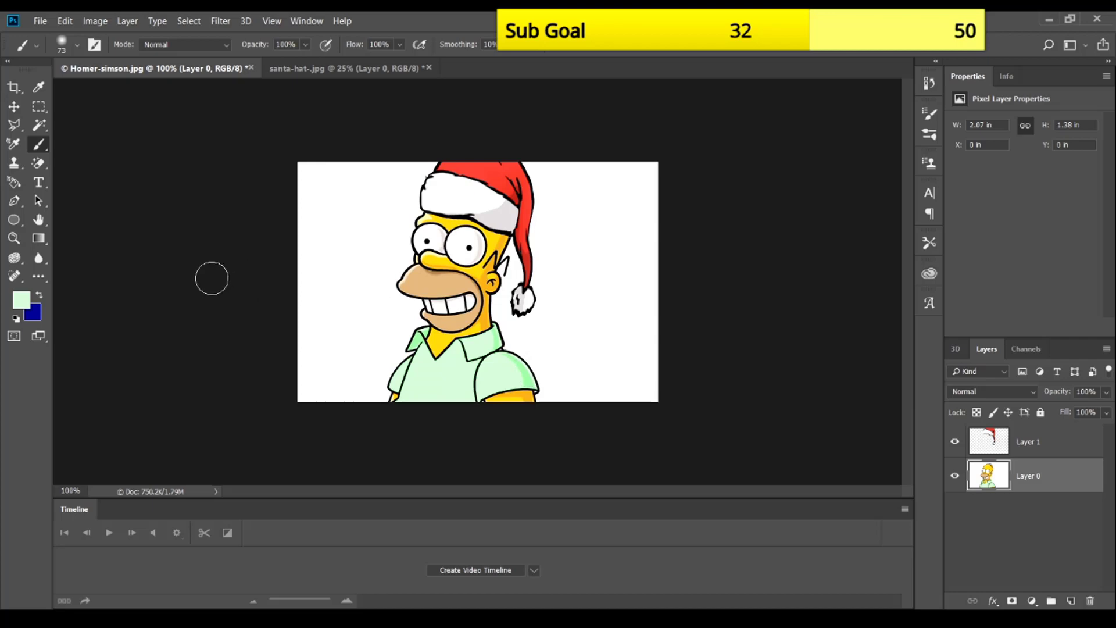
# Step: Magic-erase Homer's white background to transparency and save the image as a PNG
pyautogui.click(44, 169)
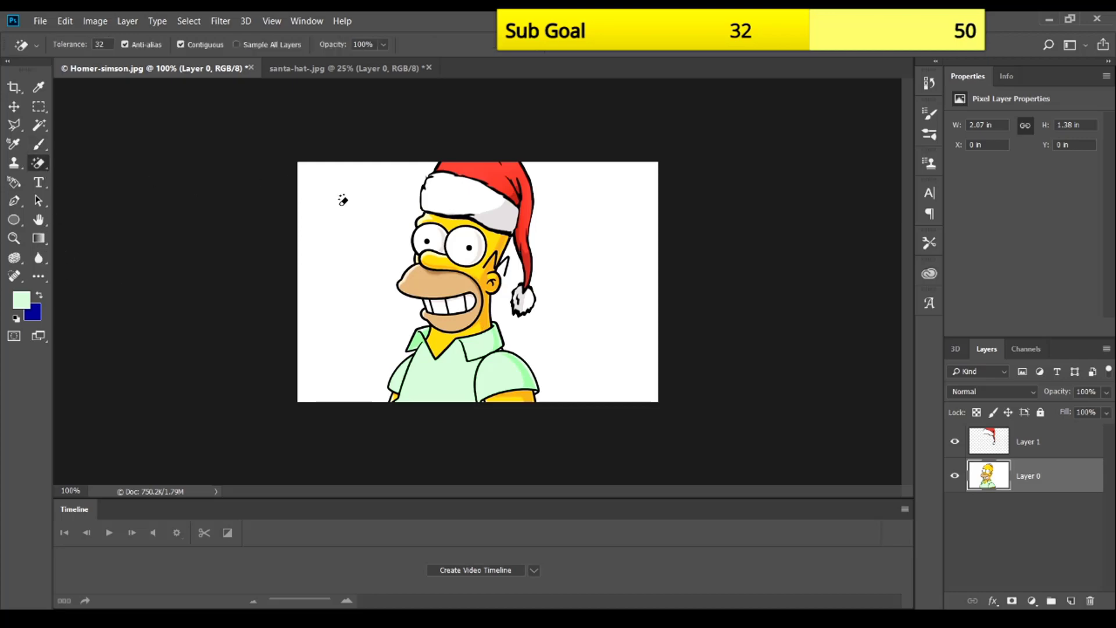
pyautogui.click(342, 202)
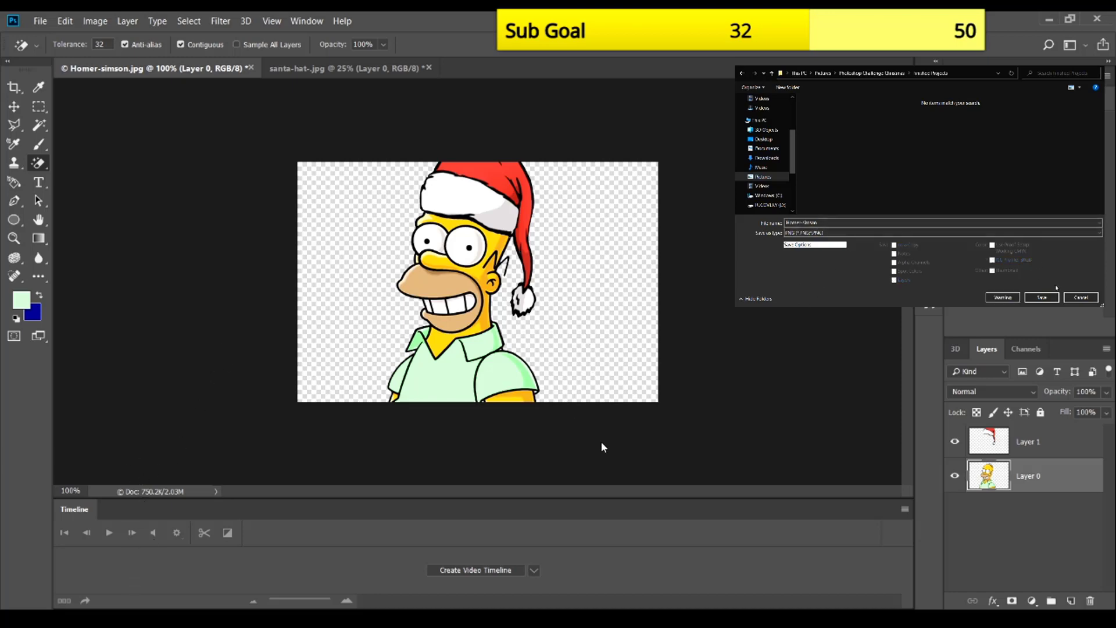
pyautogui.click(1041, 297)
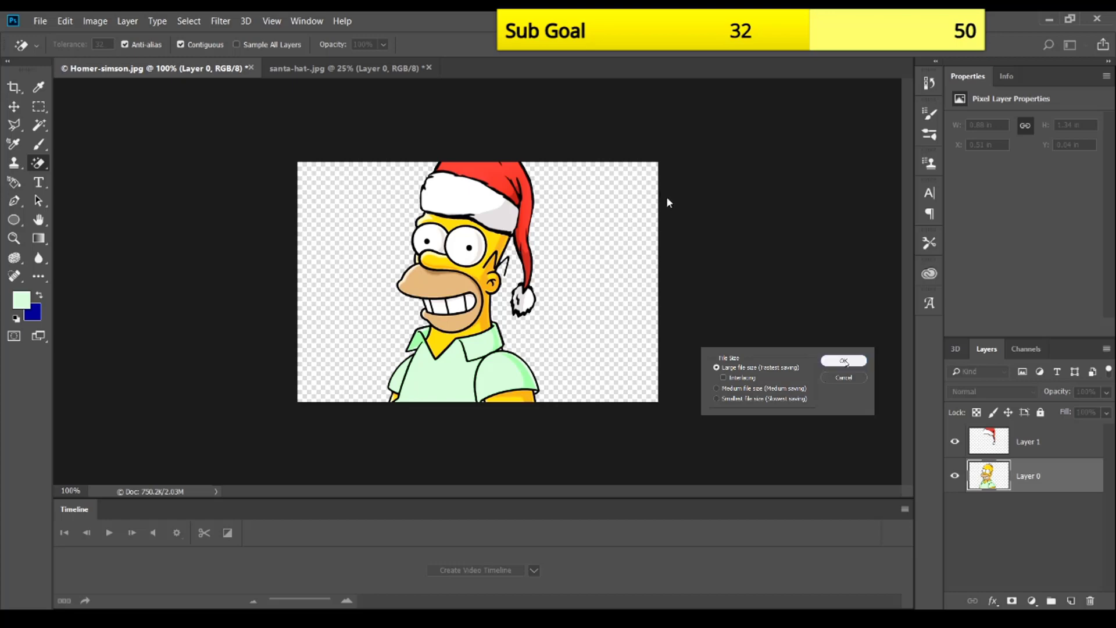
pyautogui.click(844, 361)
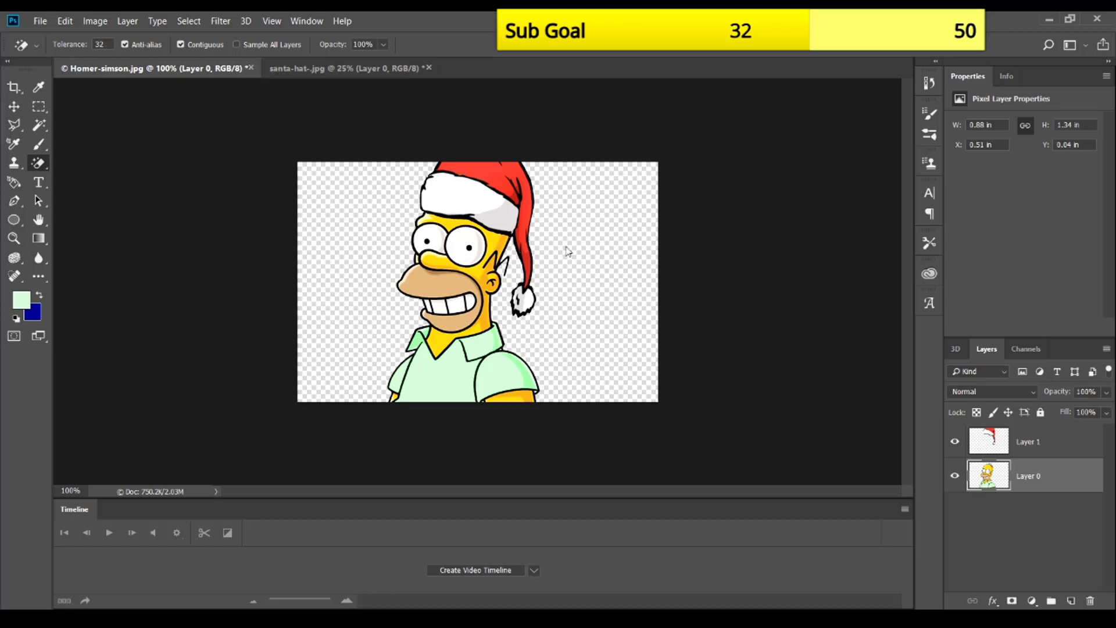
# Step: Close the Homer and santa hat documents and open Mickey-mouse.jpg
pyautogui.click(249, 68)
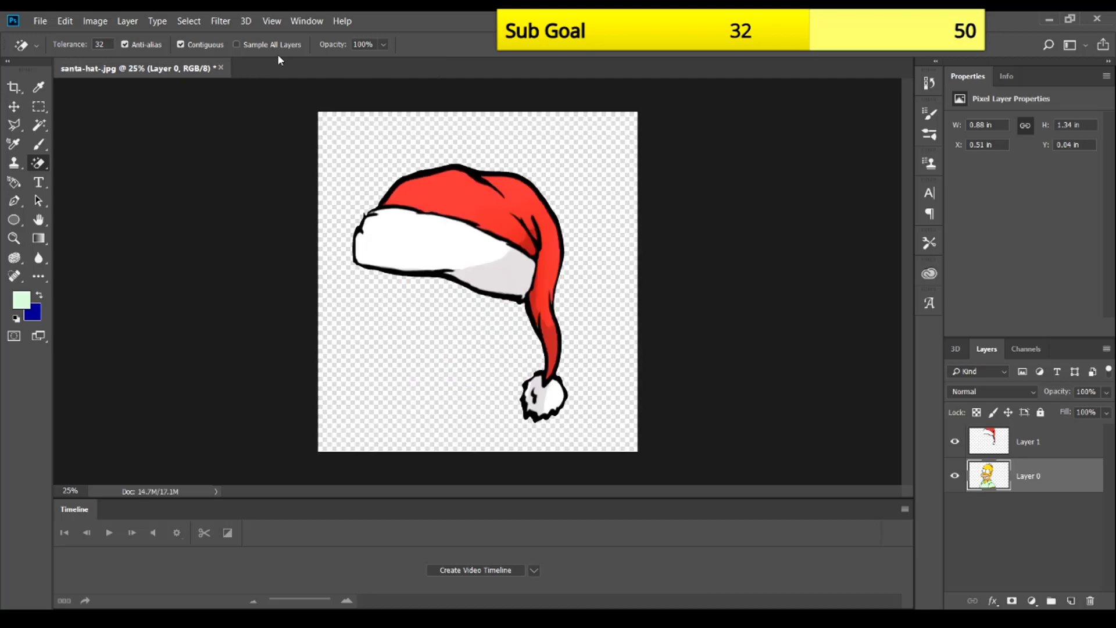
pyautogui.click(221, 67)
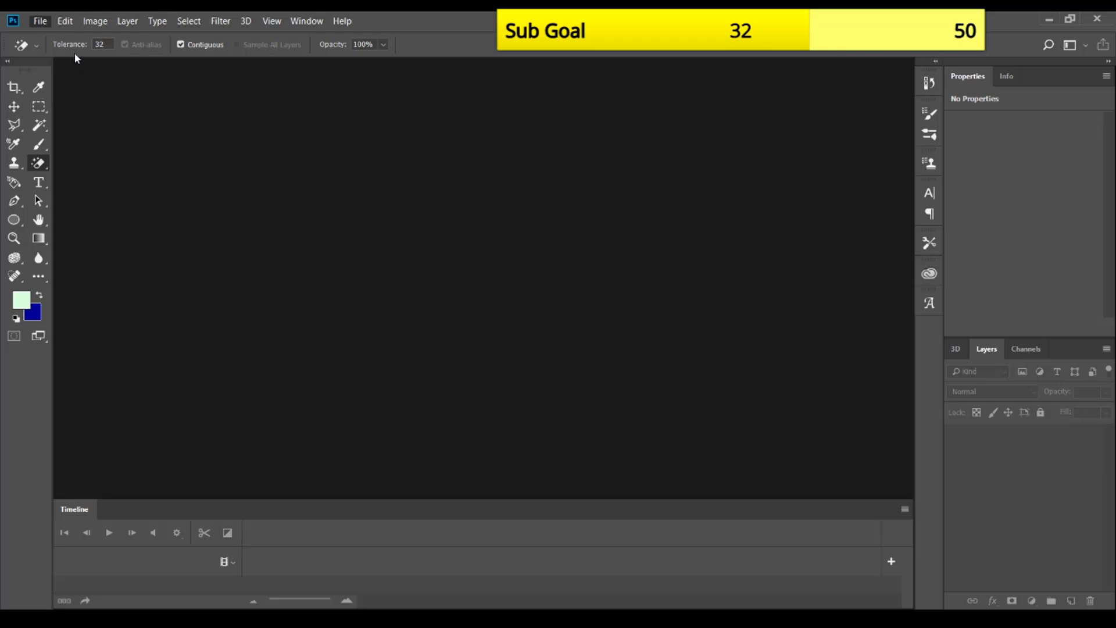
pyautogui.hotkey('ctrl', 'o')
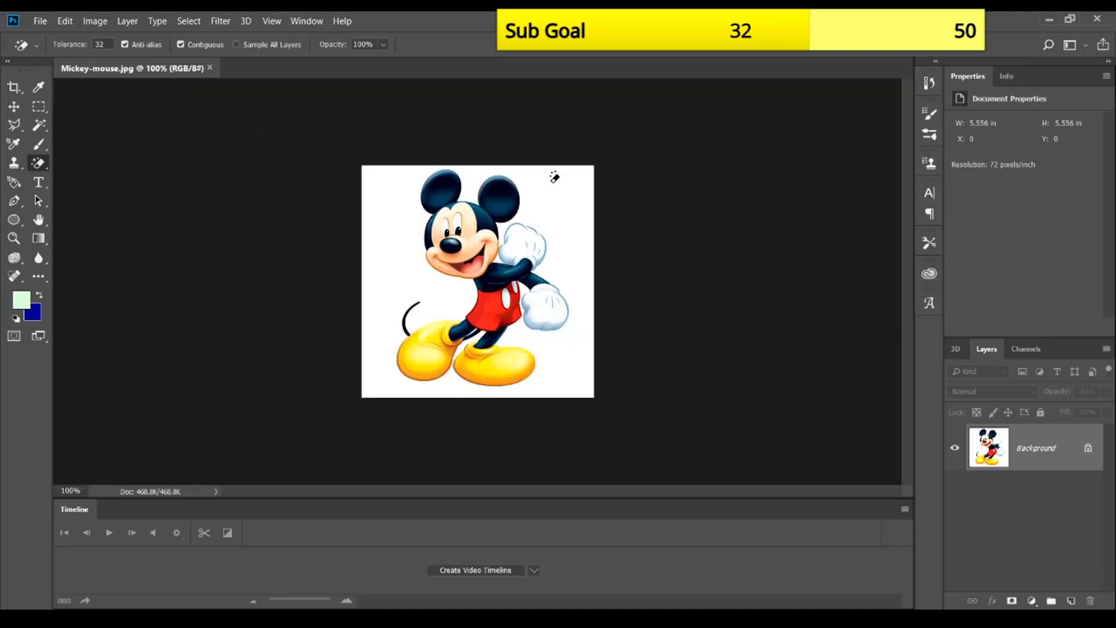
# Step: Try the Magic Eraser on Mickey's white background, then undo it and check the view
pyautogui.click(554, 177)
pyautogui.hotkey('ctrl', 'z')
pyautogui.hotkey('ctrl', '+')
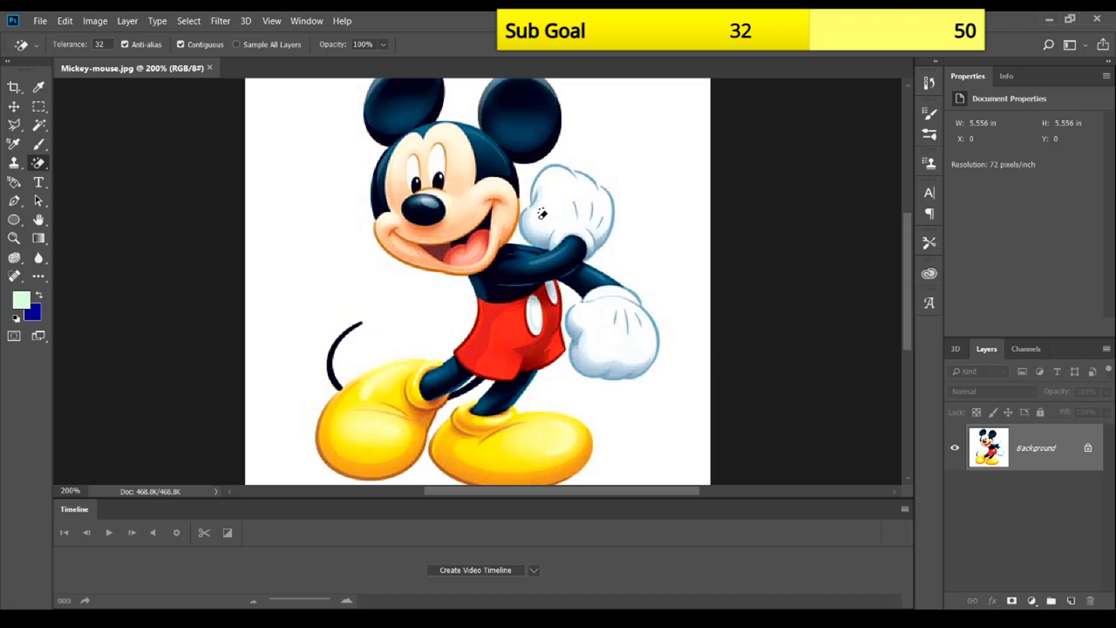
pyautogui.hotkey('ctrl', '-')
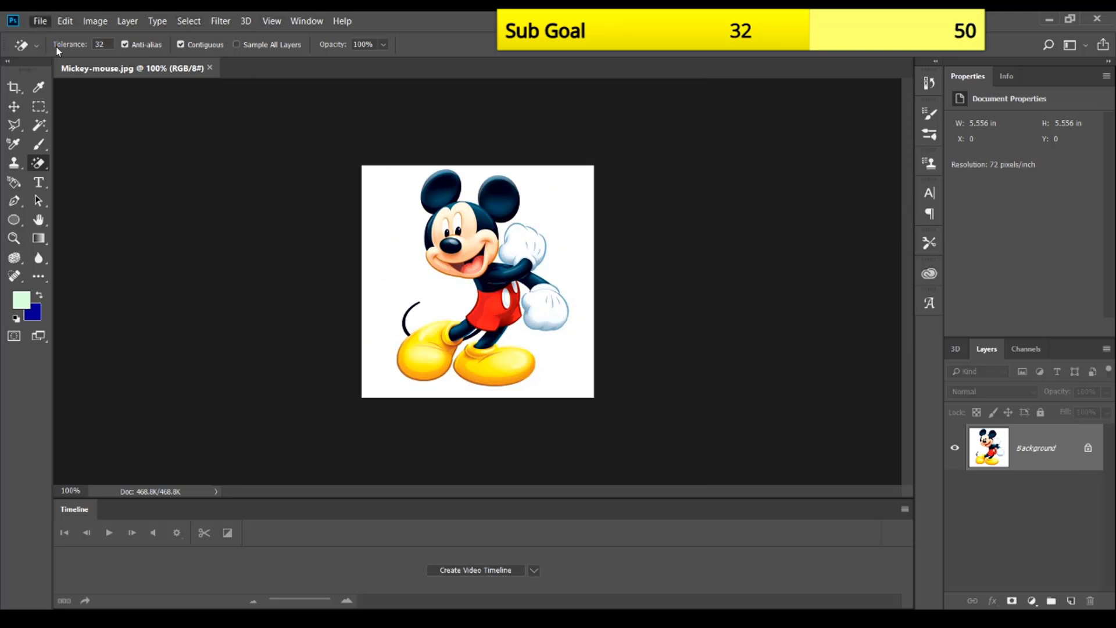
# Step: Open the first santa hat image from the Accessories folder
pyautogui.hotkey('ctrl', 'o')
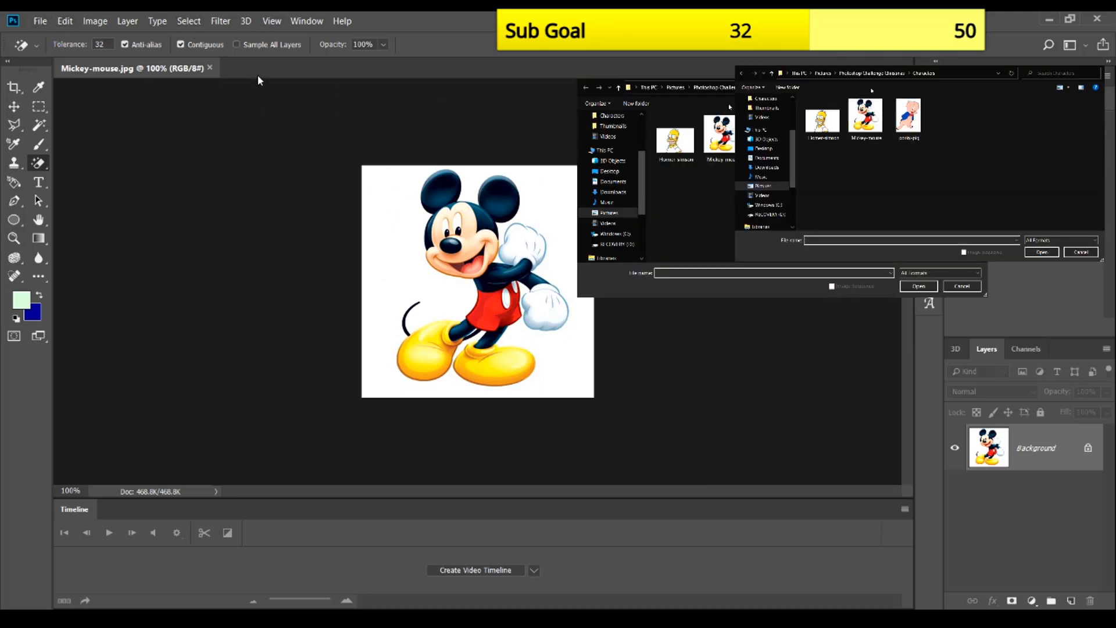
pyautogui.hotkey('alt', 'Up')
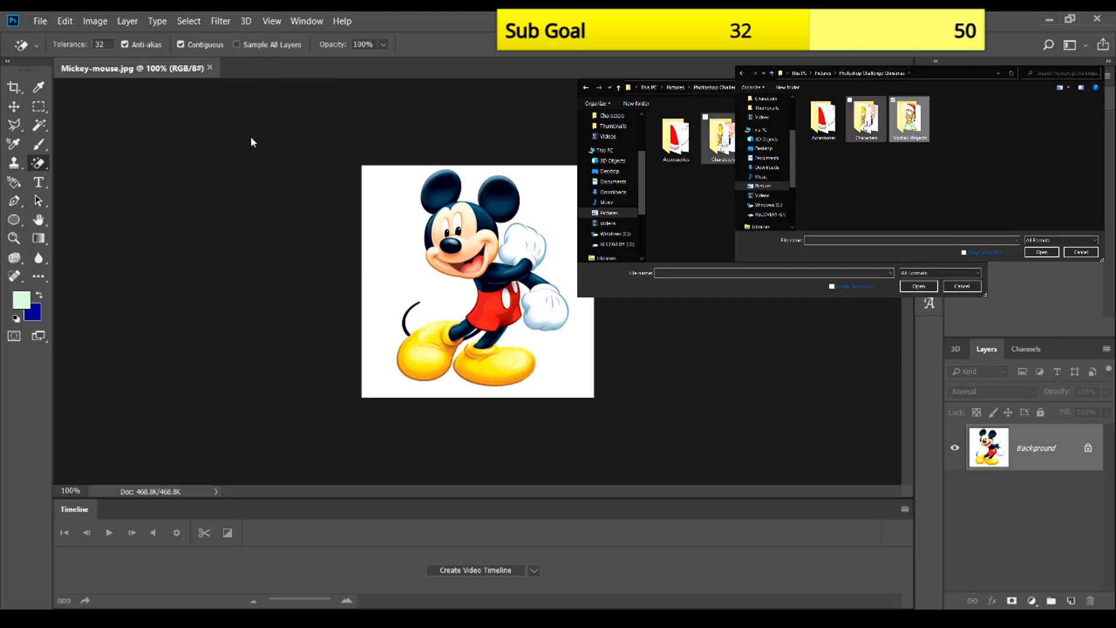
pyautogui.press('Left')
pyautogui.press('Return')
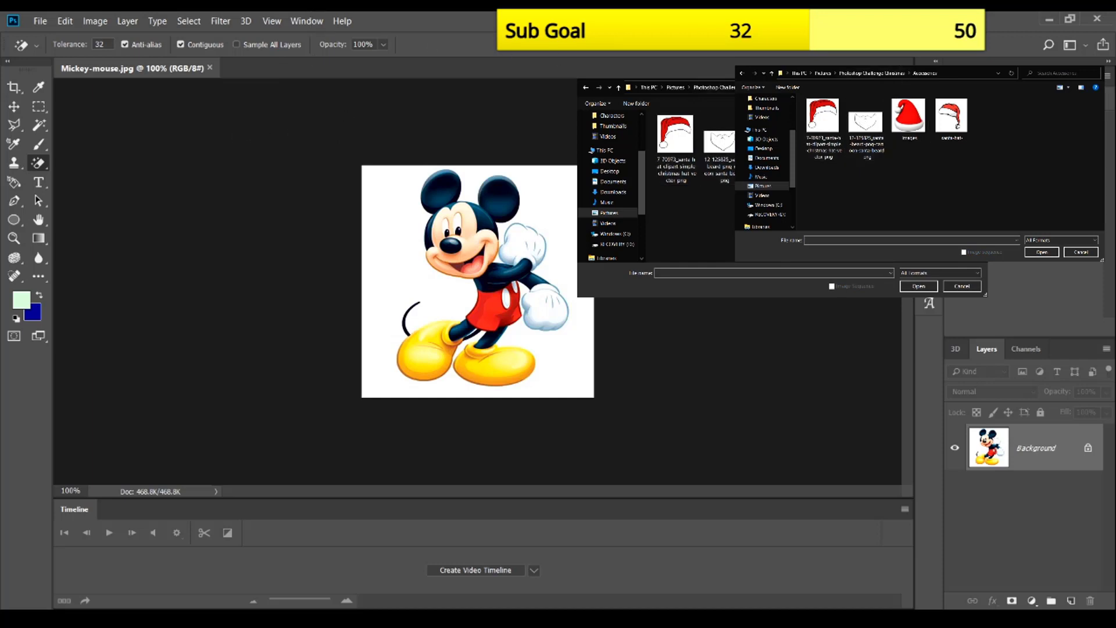
pyautogui.press('Right')
pyautogui.press('Return')
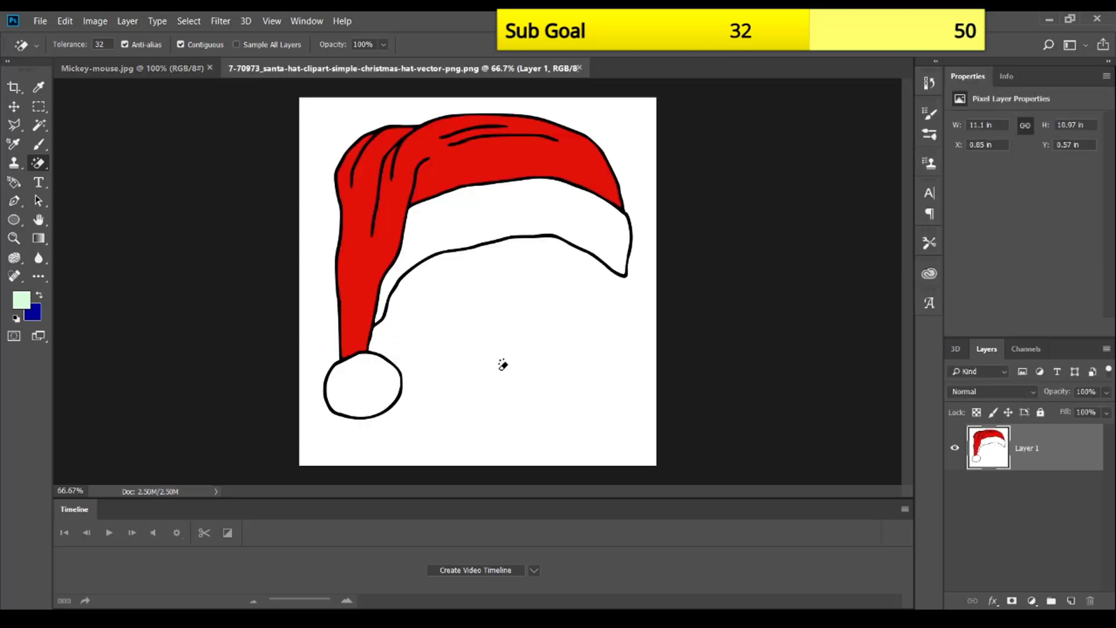
# Step: Copy the santa hat into the Mickey document, scale it down and place it on his head
pyautogui.click(23, 106)
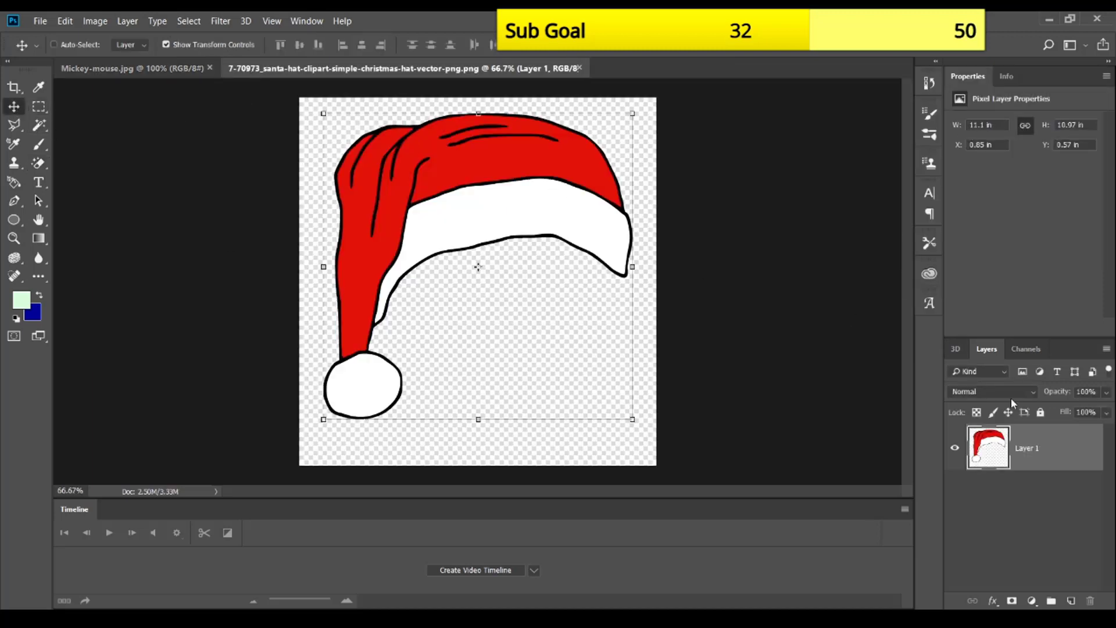
pyautogui.moveTo(479, 267); pyautogui.dragTo(417, 210)
pyautogui.hotkey('ctrl', '-')
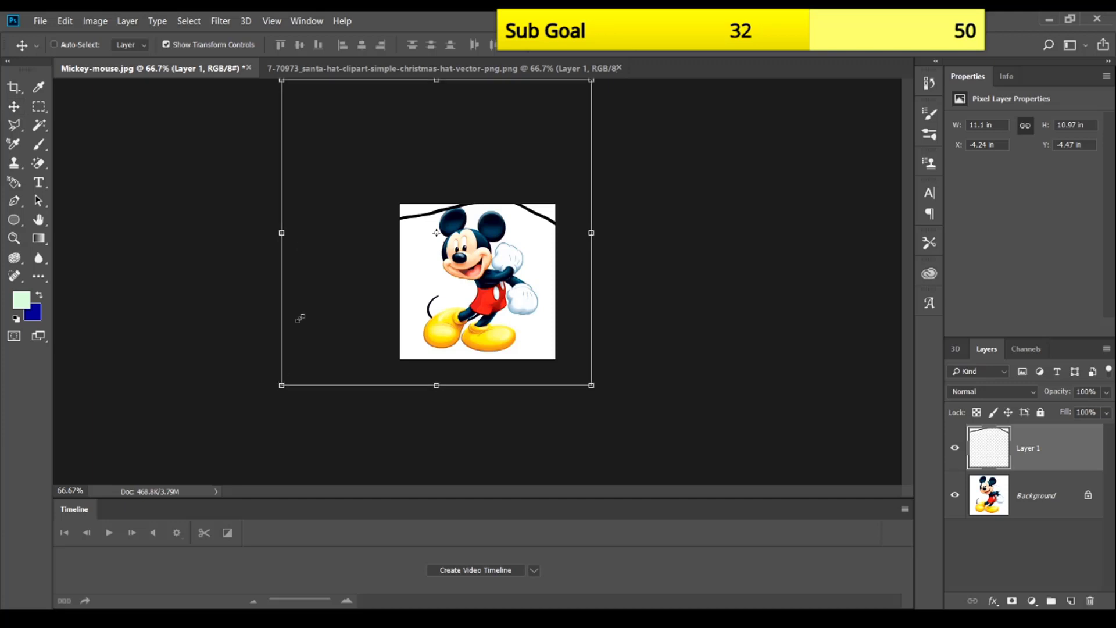
pyautogui.hotkey('ctrl', 't')
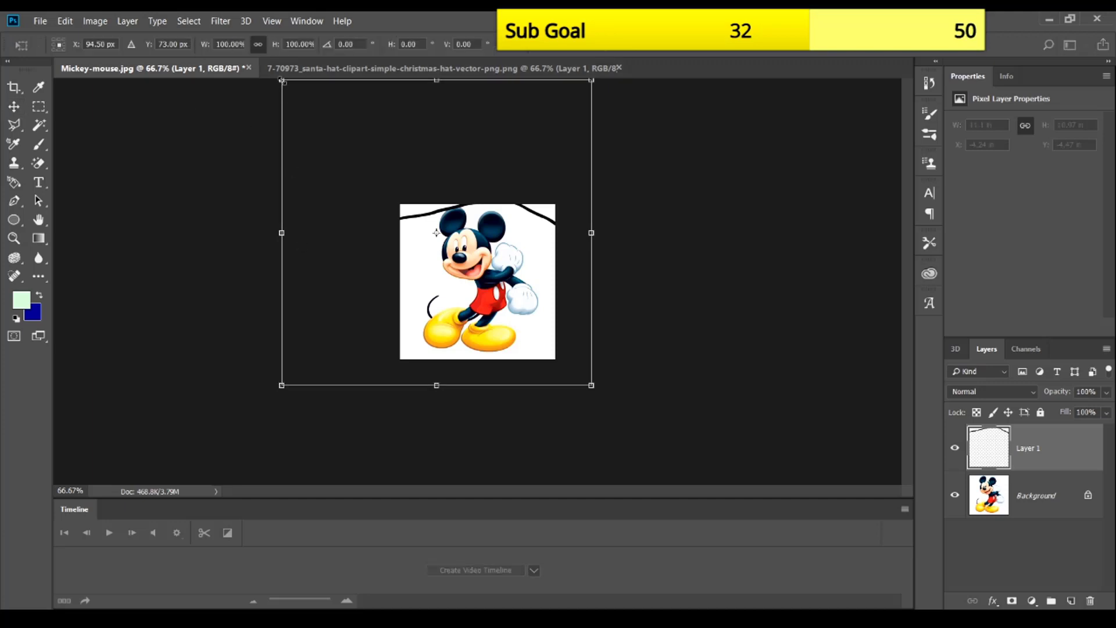
pyautogui.moveTo(282, 80); pyautogui.dragTo(459, 224)
pyautogui.hotkey('ctrl', '+')
pyautogui.hotkey('ctrl', '+')
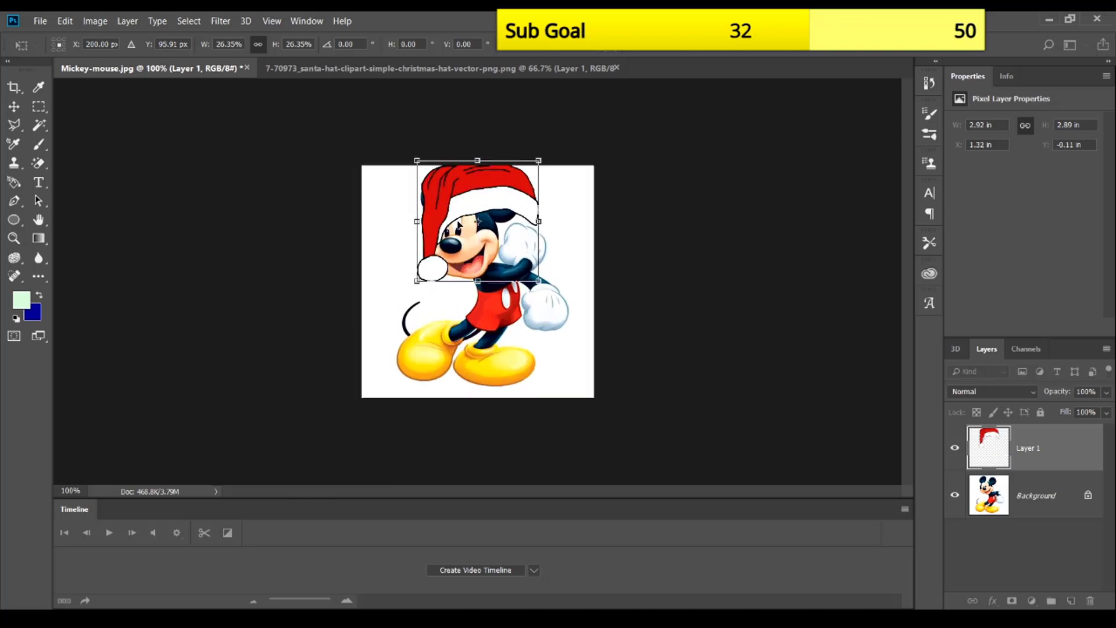
pyautogui.hotkey('ctrl', '-')
pyautogui.moveTo(453, 213); pyautogui.dragTo(437, 195)
pyautogui.moveTo(400, 141); pyautogui.dragTo(451, 185)
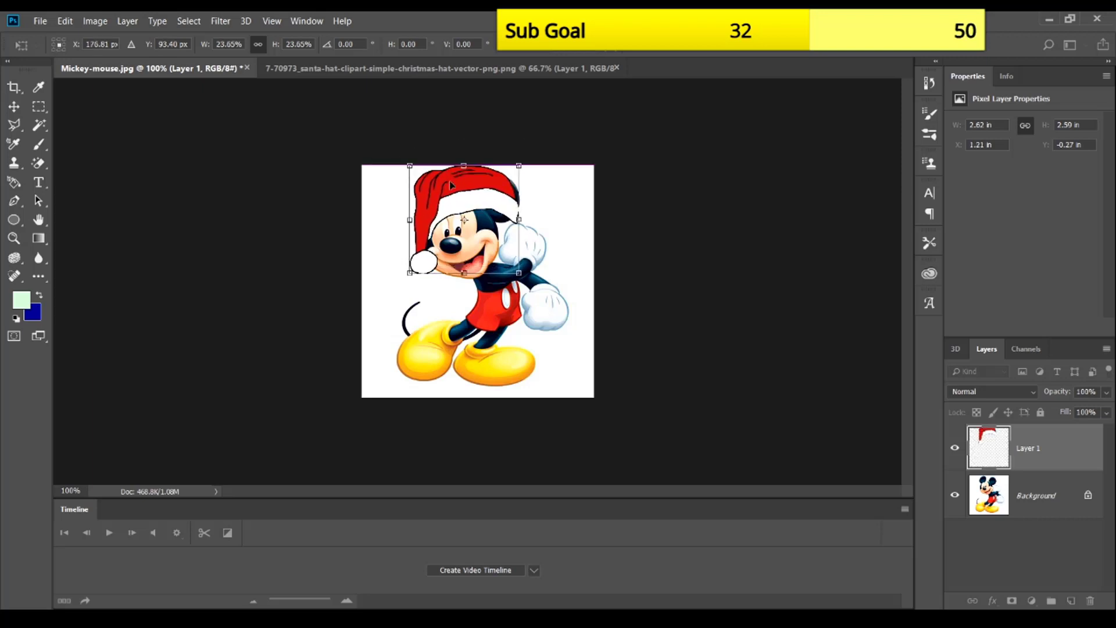
pyautogui.moveTo(516, 168); pyautogui.dragTo(523, 164)
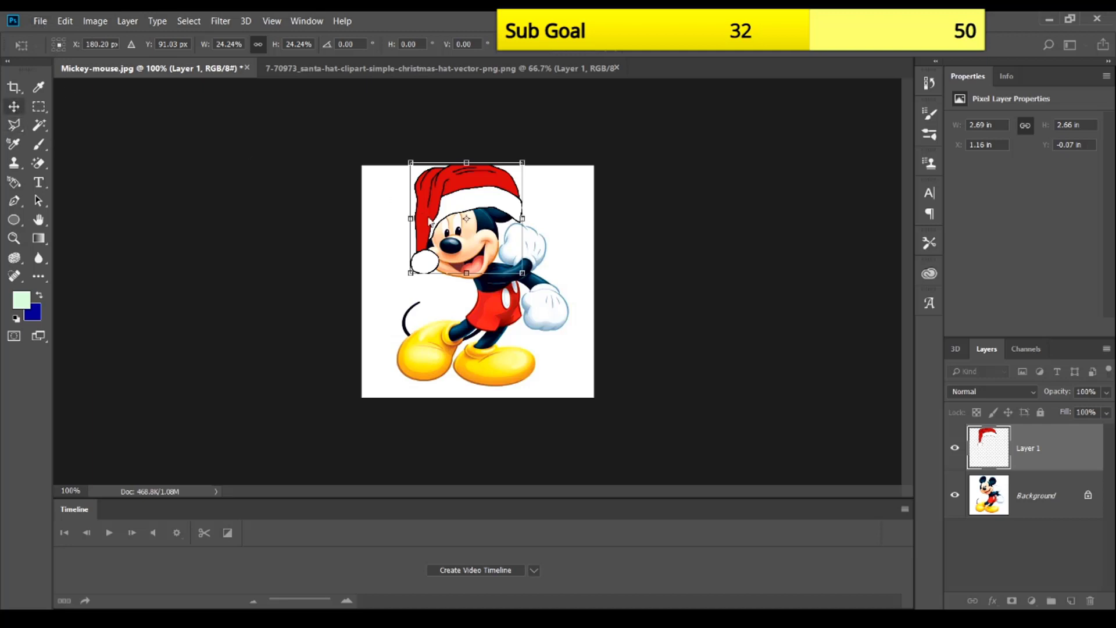
pyautogui.press('Return')
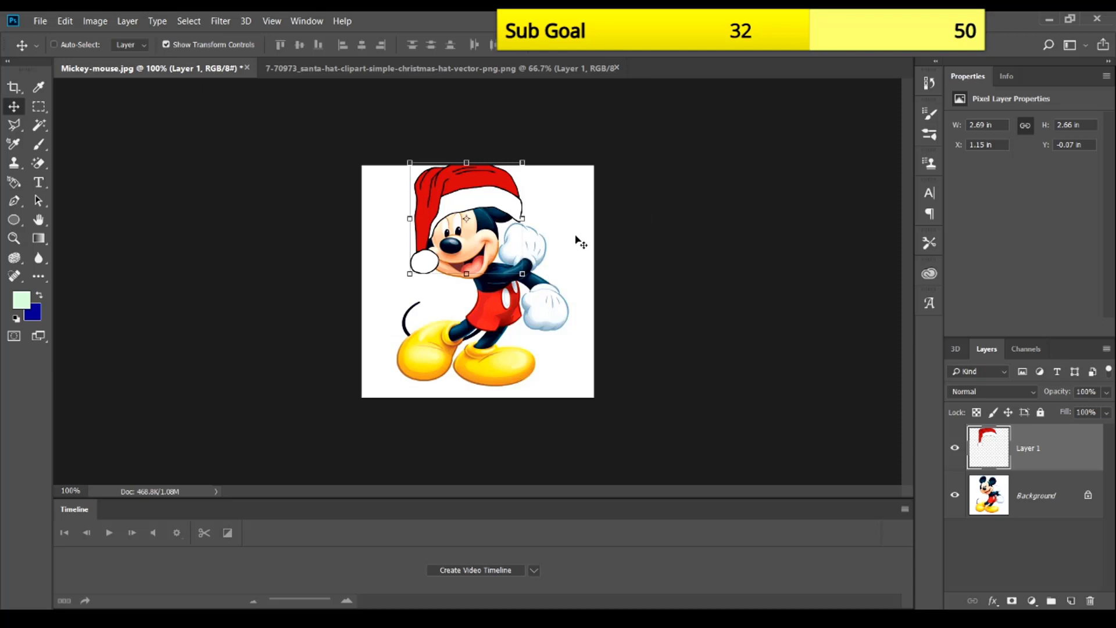
# Step: Make the hat narrower and shorter, then nudge it slightly upward
pyautogui.moveTo(521, 219); pyautogui.dragTo(498, 223)
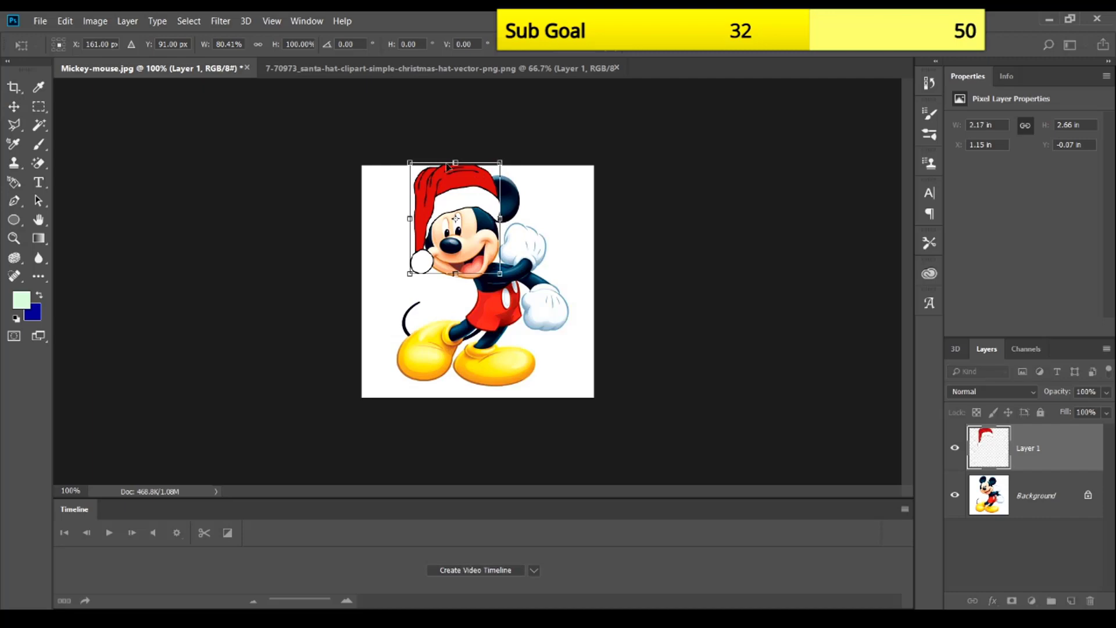
pyautogui.moveTo(457, 163); pyautogui.dragTo(459, 186)
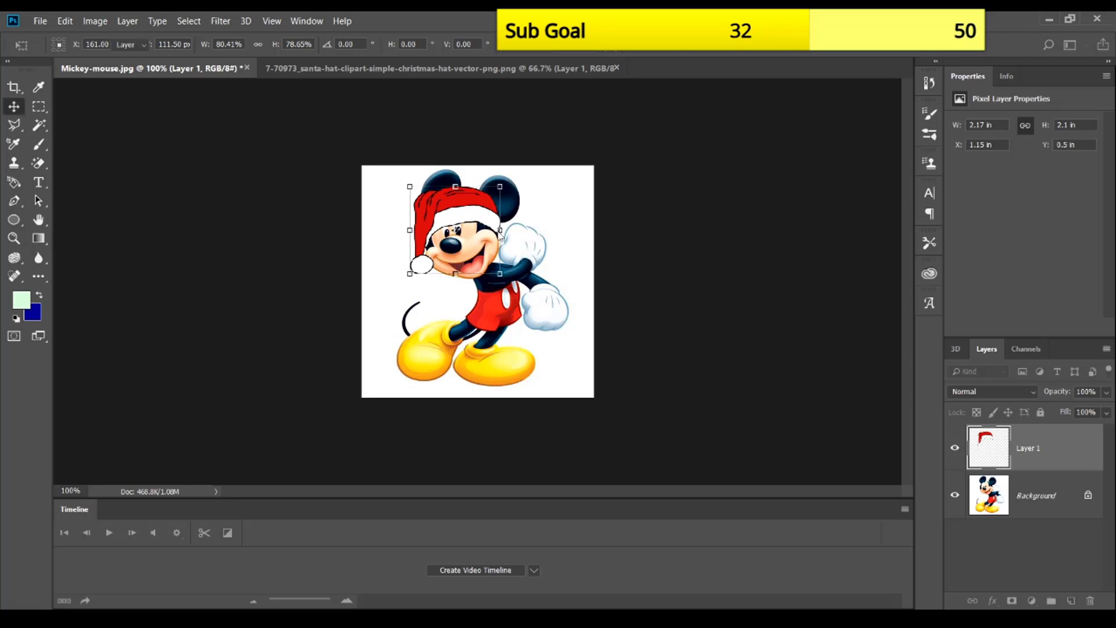
pyautogui.press('Return')
pyautogui.press('Up')
pyautogui.press('Up')
pyautogui.press('Up')
pyautogui.press('Up')
pyautogui.press('Up')
pyautogui.press('Up')
pyautogui.press('Up')
pyautogui.press('Up')
pyautogui.press('Up')
pyautogui.press('Up')
pyautogui.press('Up')
pyautogui.press('Up')
pyautogui.press('Up')
pyautogui.press('Up')
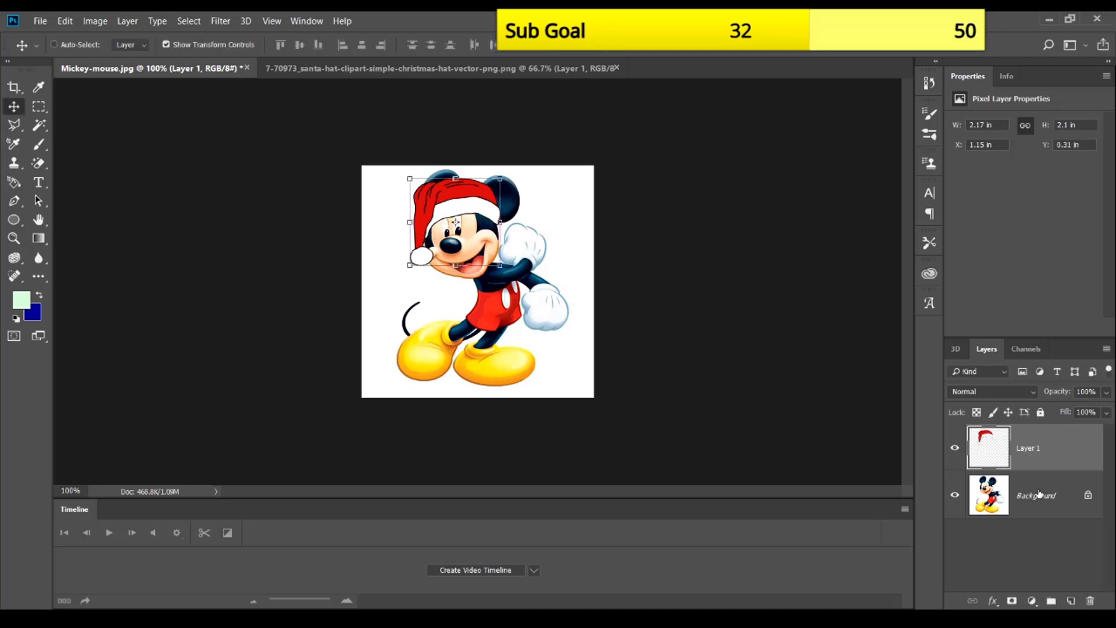
# Step: Unlock the Mickey background as Layer 0 and lower the hat layer's opacity to 45%
pyautogui.click(1056, 496)
pyautogui.click(1086, 495)
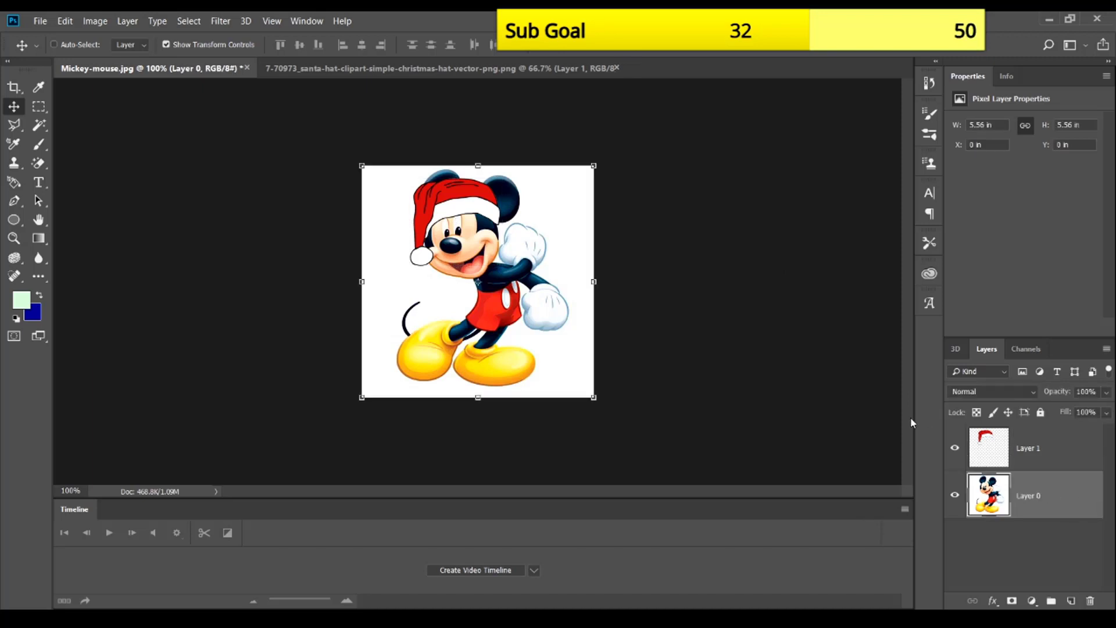
pyautogui.hotkey('ctrl', '+')
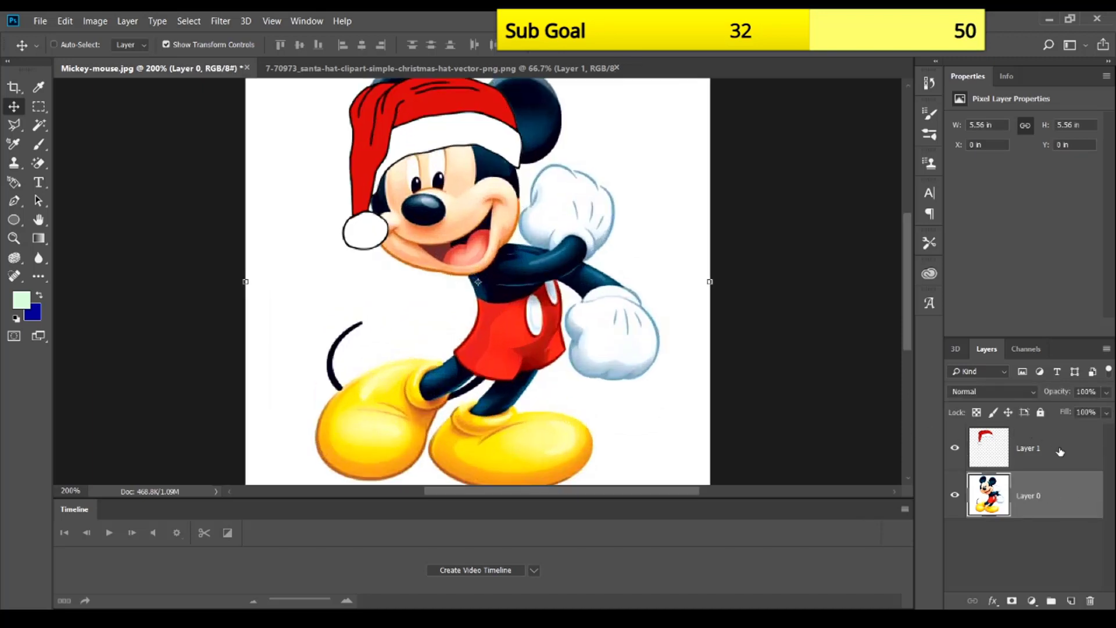
pyautogui.click(1073, 452)
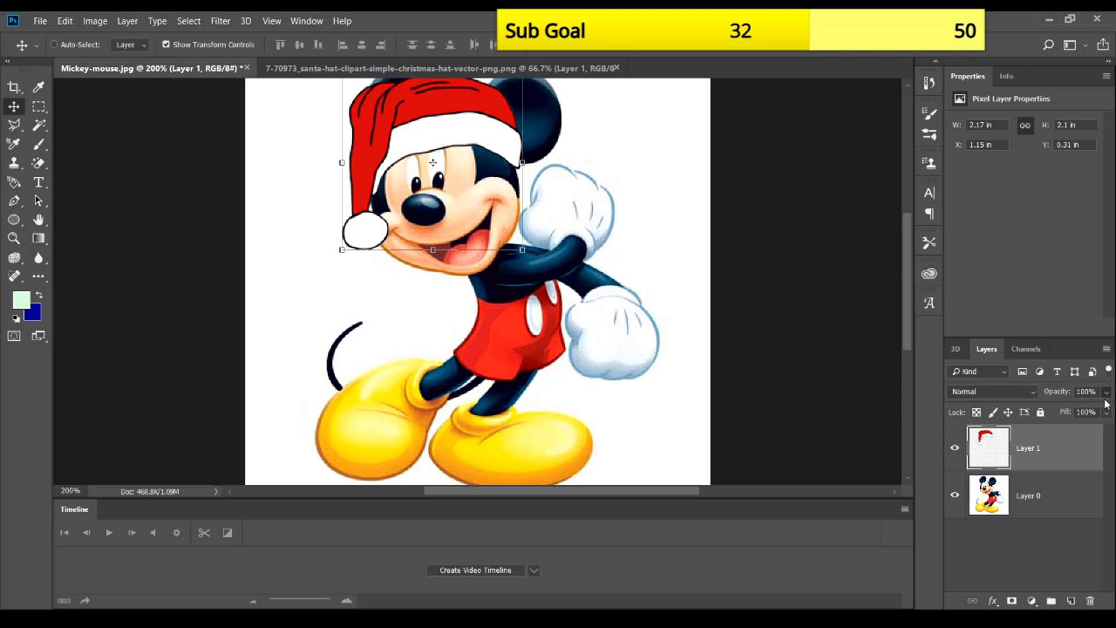
pyautogui.moveTo(1107, 413); pyautogui.dragTo(1059, 413)
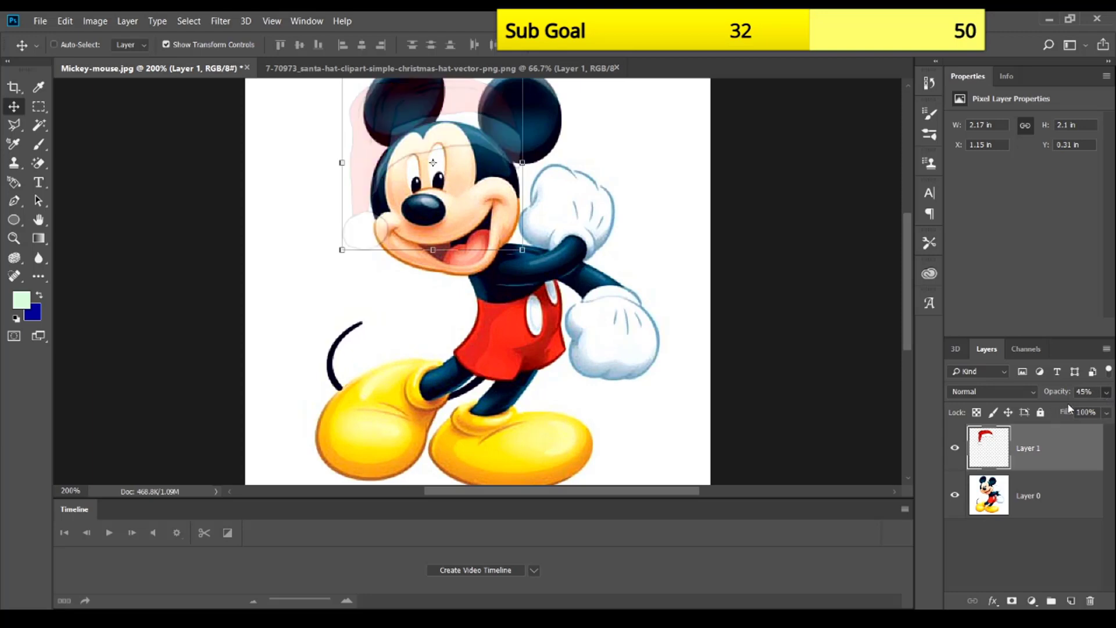
# Step: On Layer 0, trace a Magnetic Lasso selection around Mickey's right ear
pyautogui.click(1048, 503)
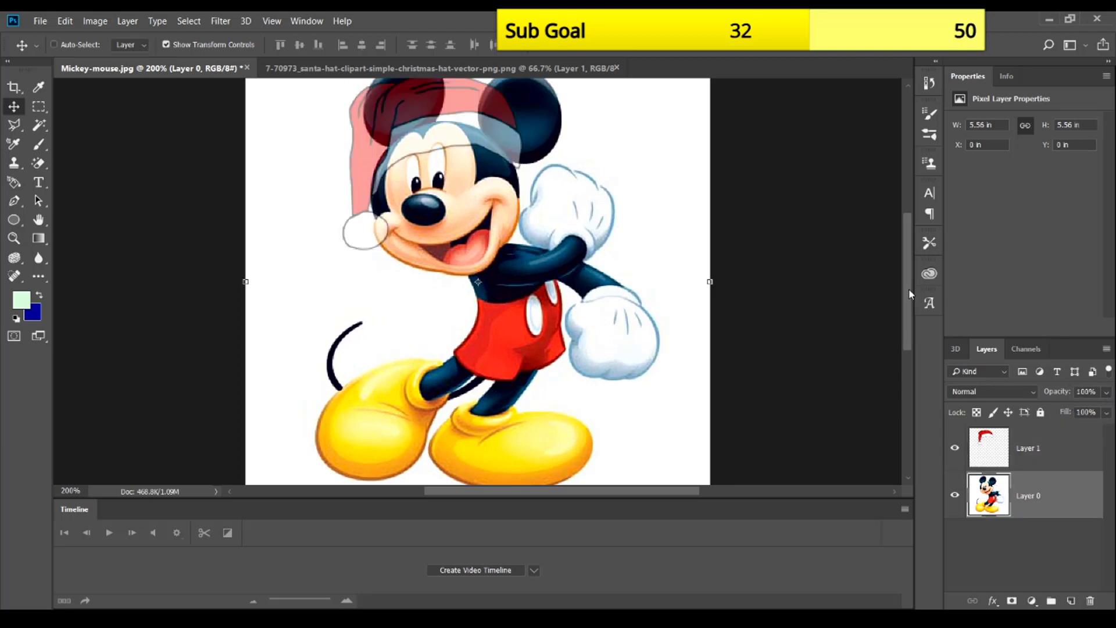
pyautogui.moveTo(908, 288); pyautogui.dragTo(907, 251)
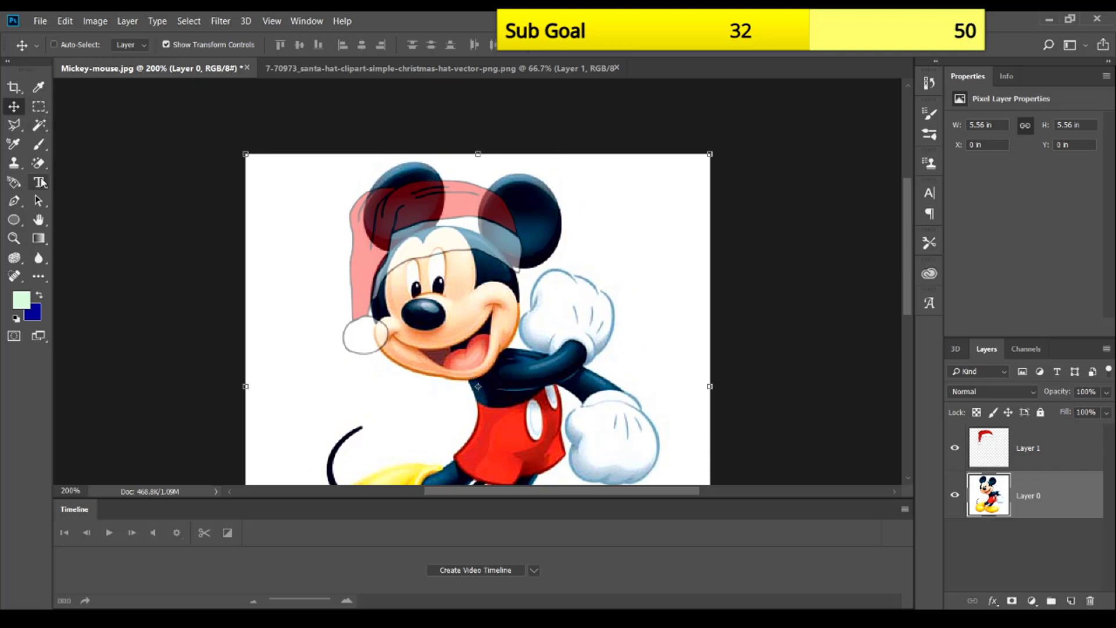
pyautogui.click(23, 128)
pyautogui.hotkey('shift', 'l')
pyautogui.click(501, 176)
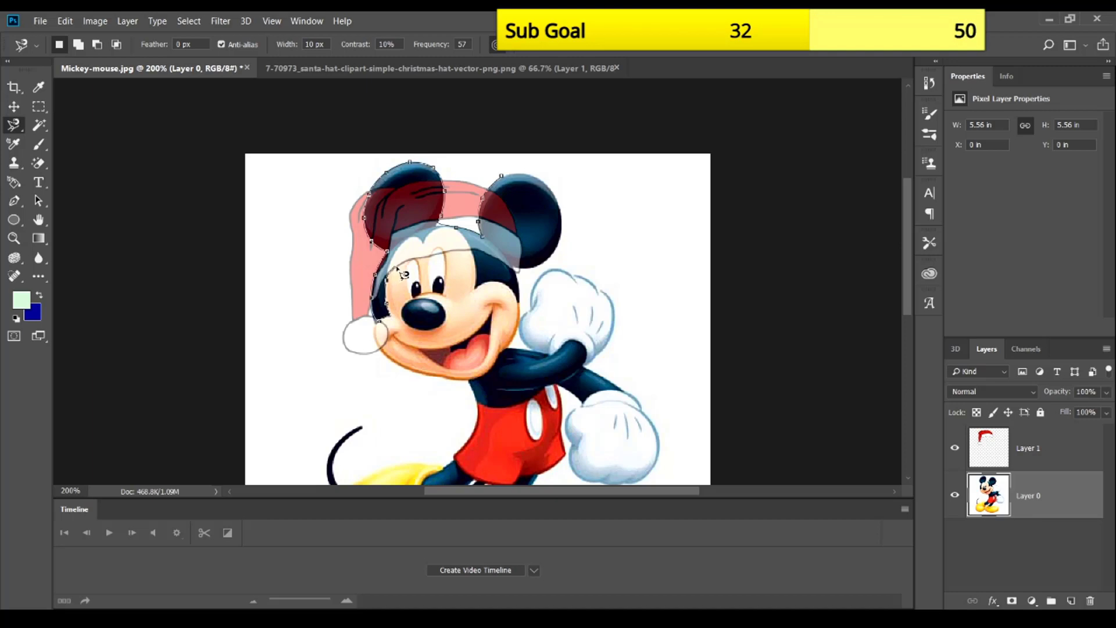
pyautogui.press('Escape')
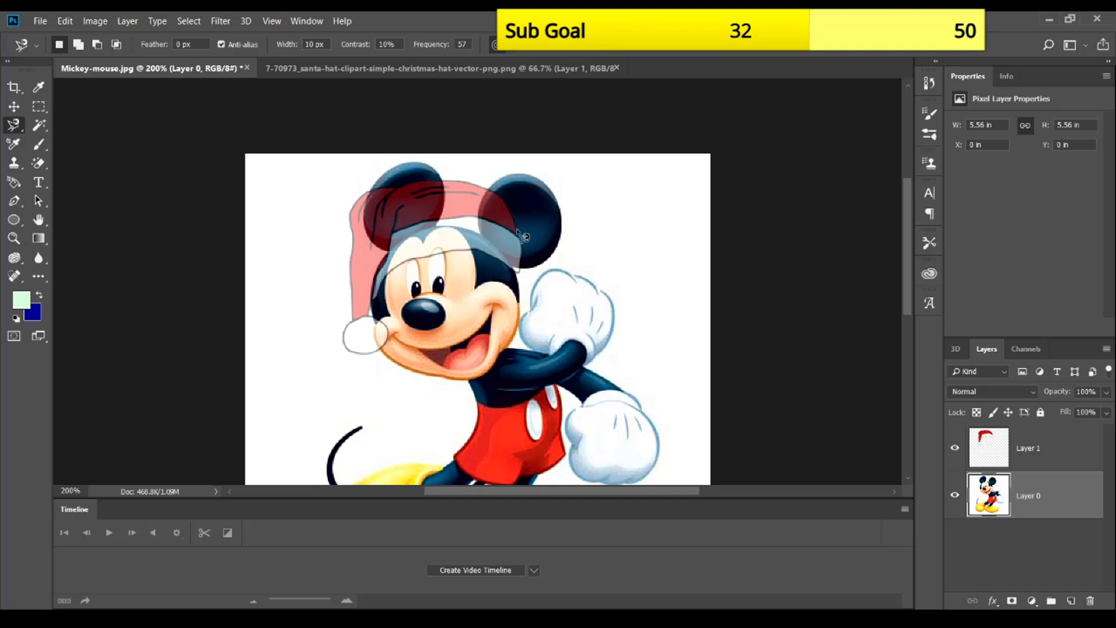
pyautogui.click(489, 188)
pyautogui.click(497, 199)
# Step: Delete the hat part covering the right ear, then undo the trim
pyautogui.click(1029, 448)
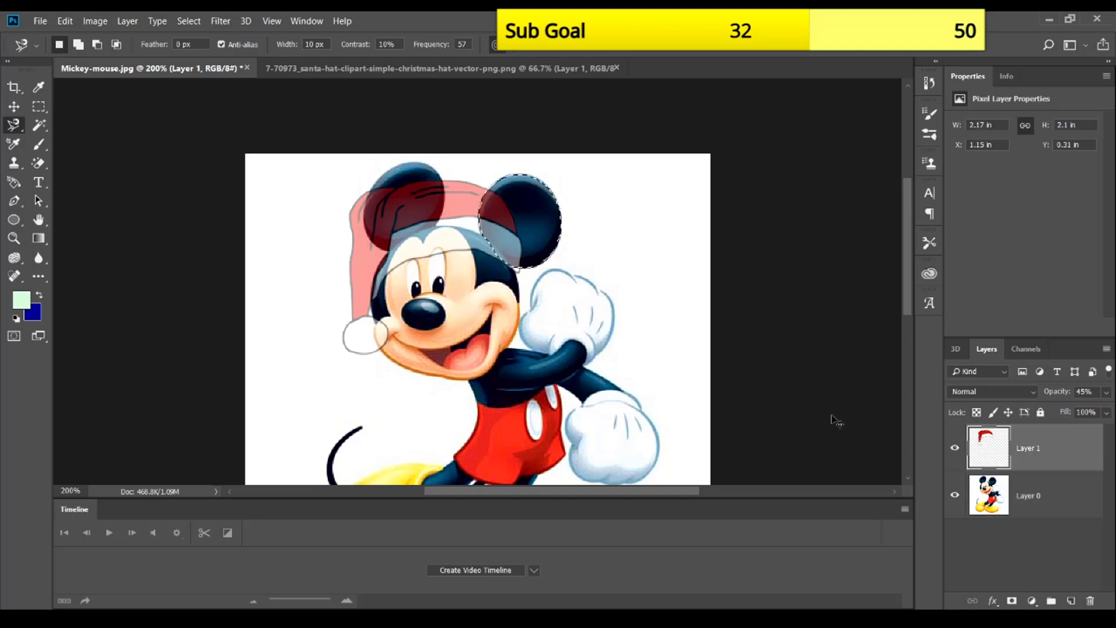
pyautogui.press('Delete')
pyautogui.hotkey('ctrl', 'd')
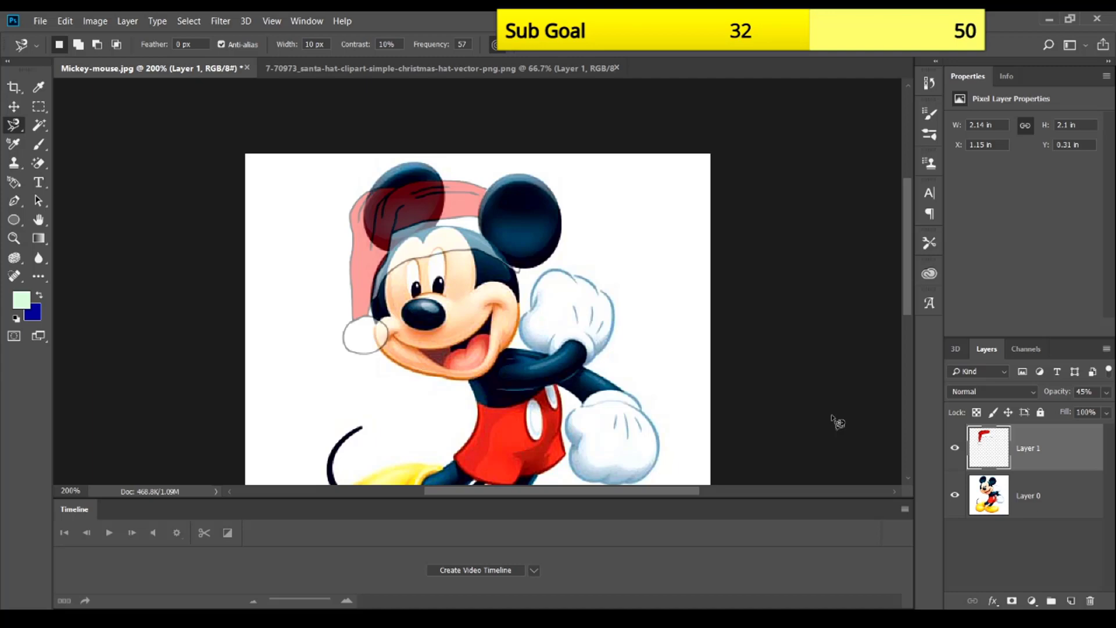
pyautogui.hotkey('ctrl', 'z')
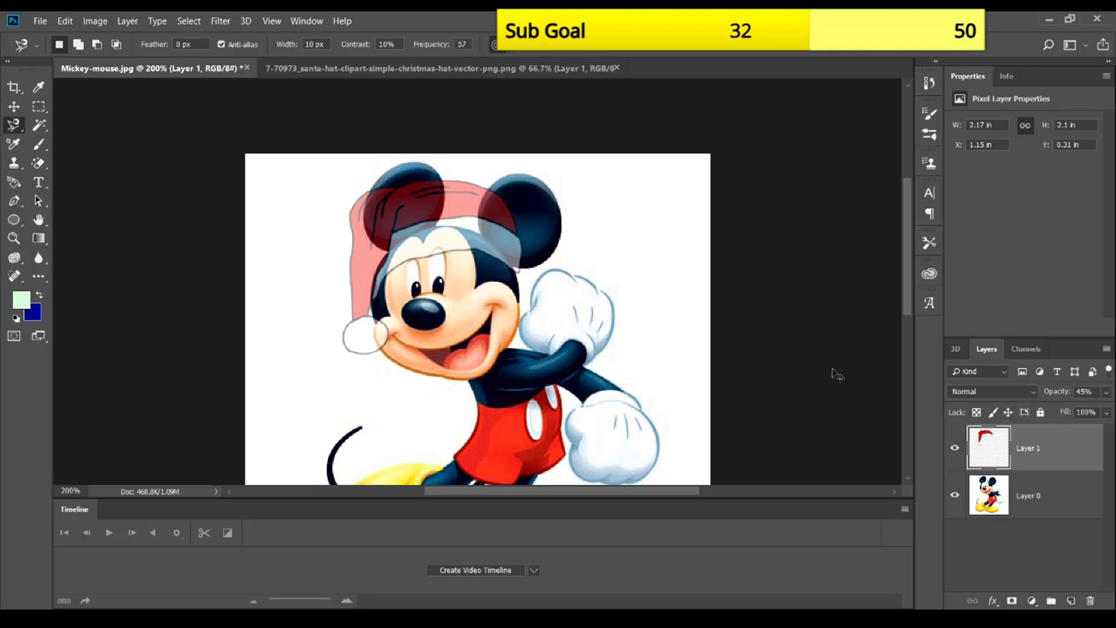
pyautogui.hotkey('ctrl', '-')
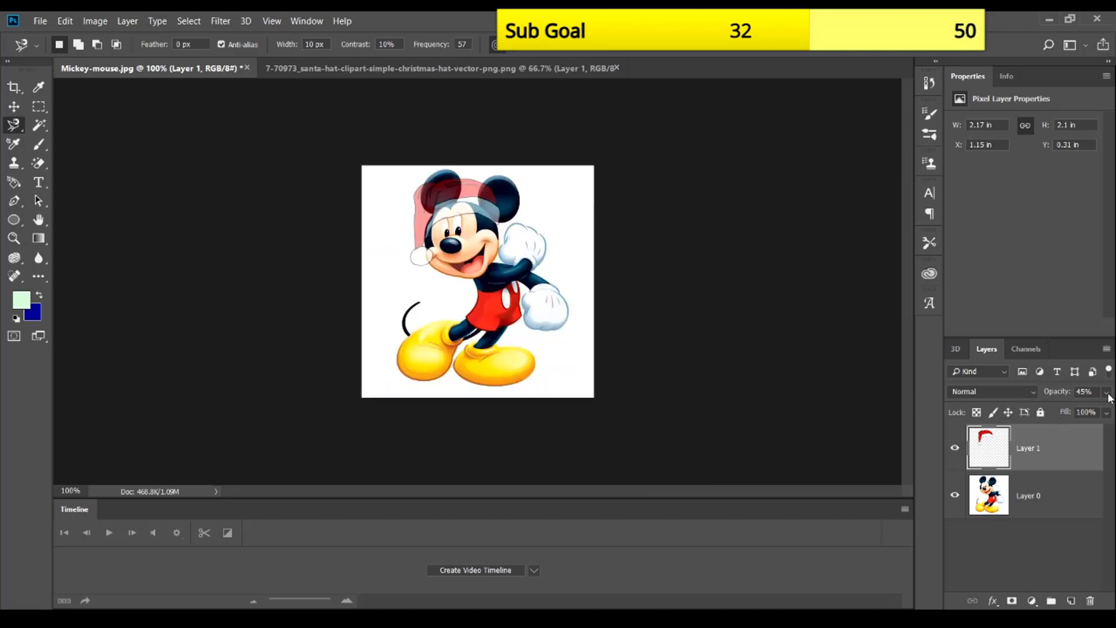
# Step: Restore the Santa hat layer to 100% opacity
pyautogui.press('0')
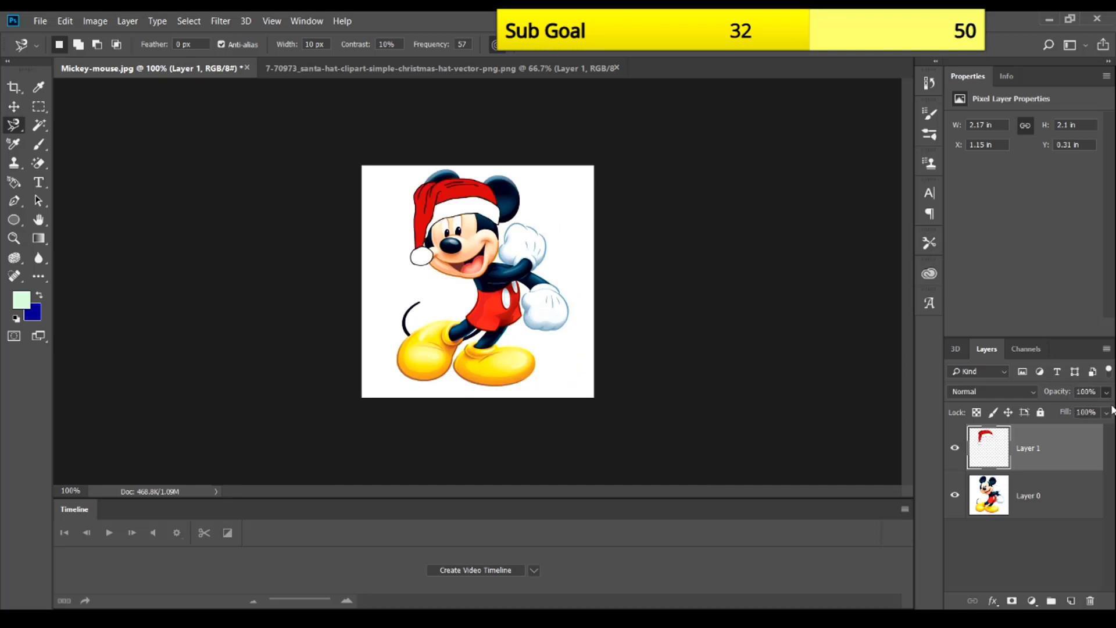
pyautogui.click(1010, 583)
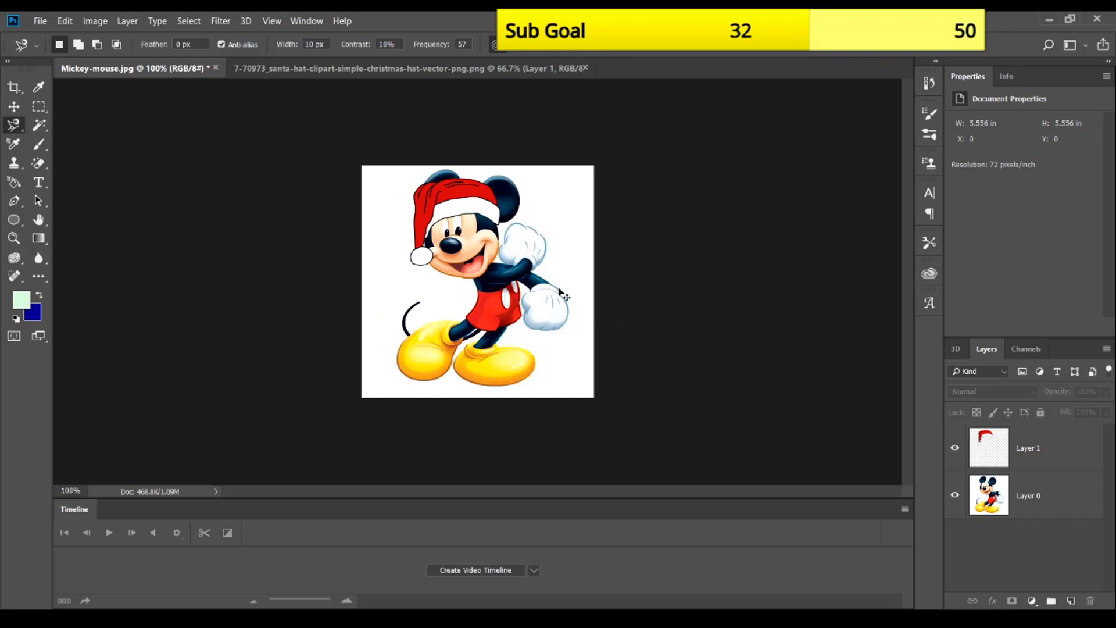
pyautogui.hotkey('ctrl', '+')
pyautogui.hotkey('ctrl', '-')
pyautogui.hotkey('ctrl', '+')
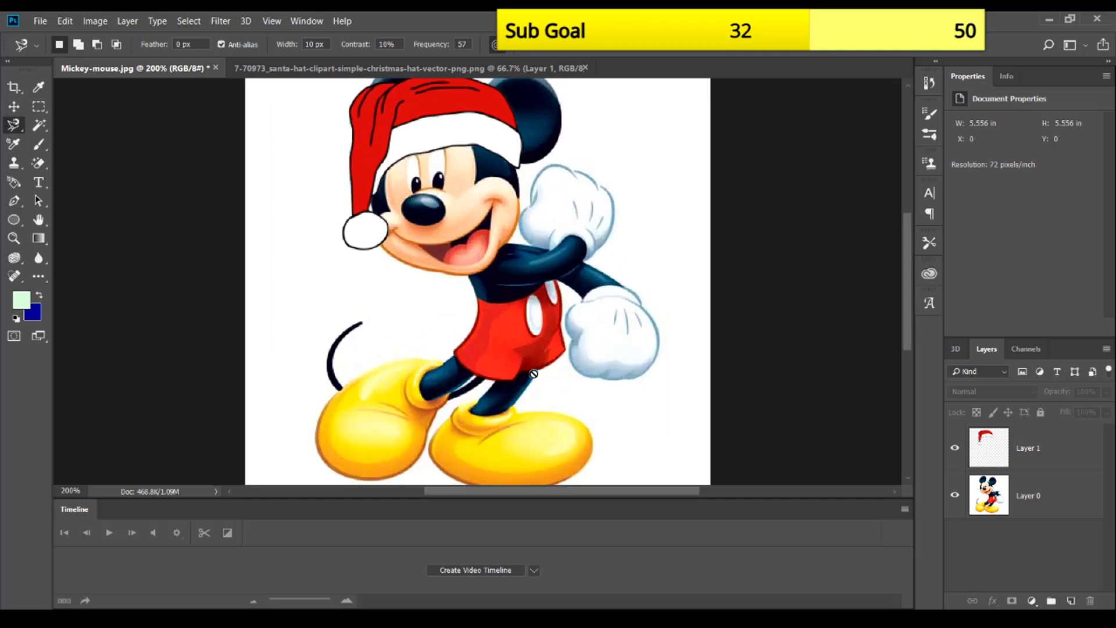
pyautogui.click(514, 319)
pyautogui.press('Escape')
# Step: Choose the Color Replacement tool and set the foreground colour to 00ff06
pyautogui.click(38, 237)
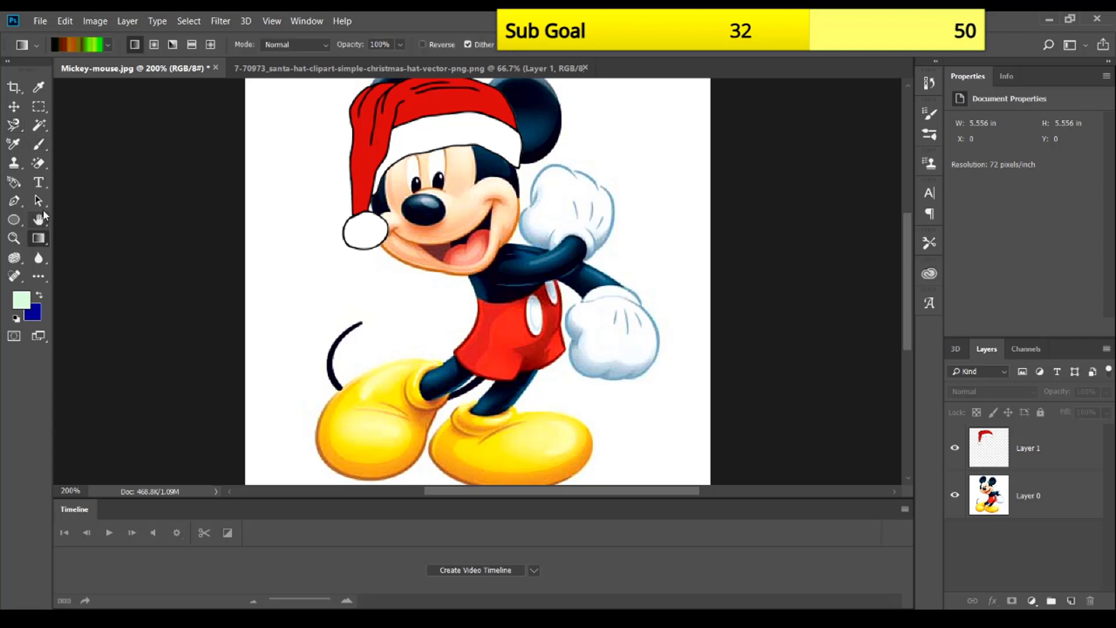
pyautogui.click(38, 145)
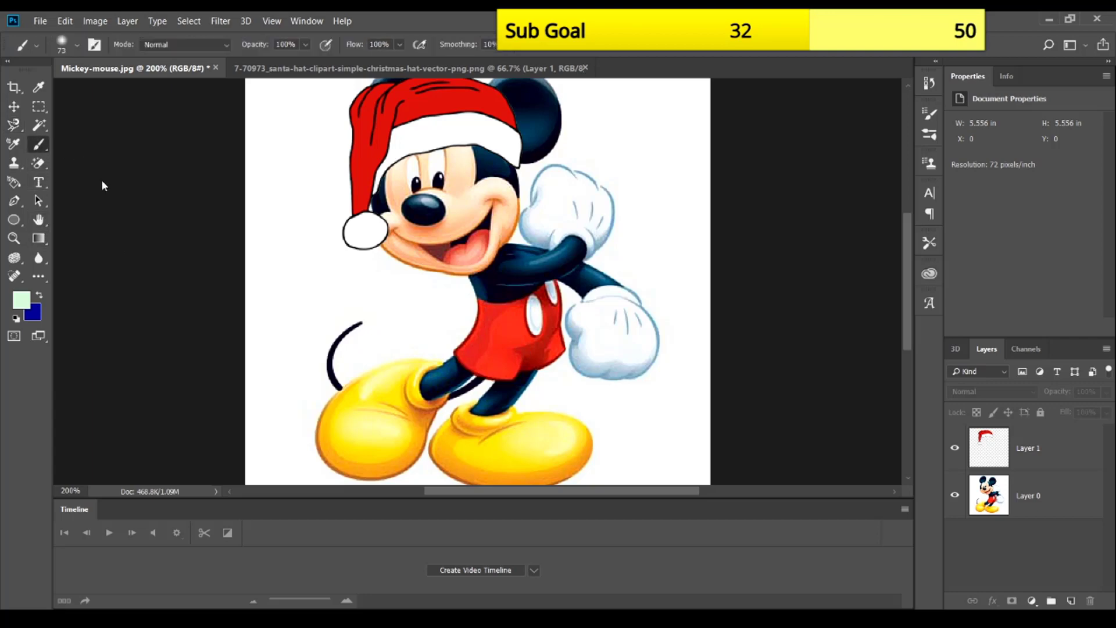
pyautogui.hotkey('shift', 'b')
pyautogui.hotkey('shift', 'b')
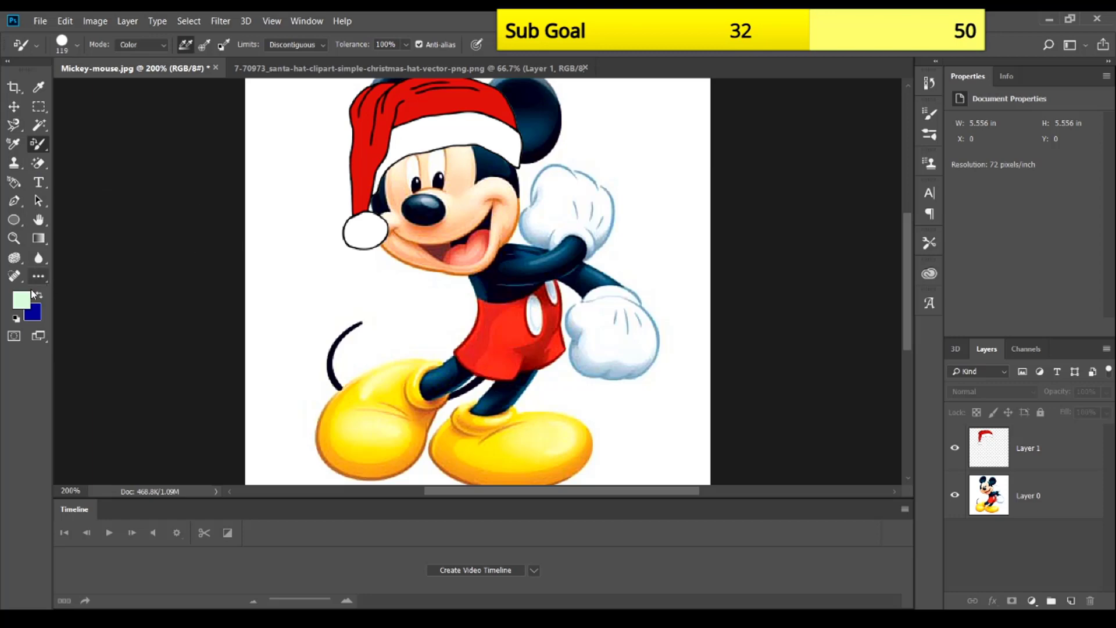
pyautogui.click(22, 300)
pyautogui.write('00ff06')
pyautogui.click(910, 359)
pyautogui.click(41, 127)
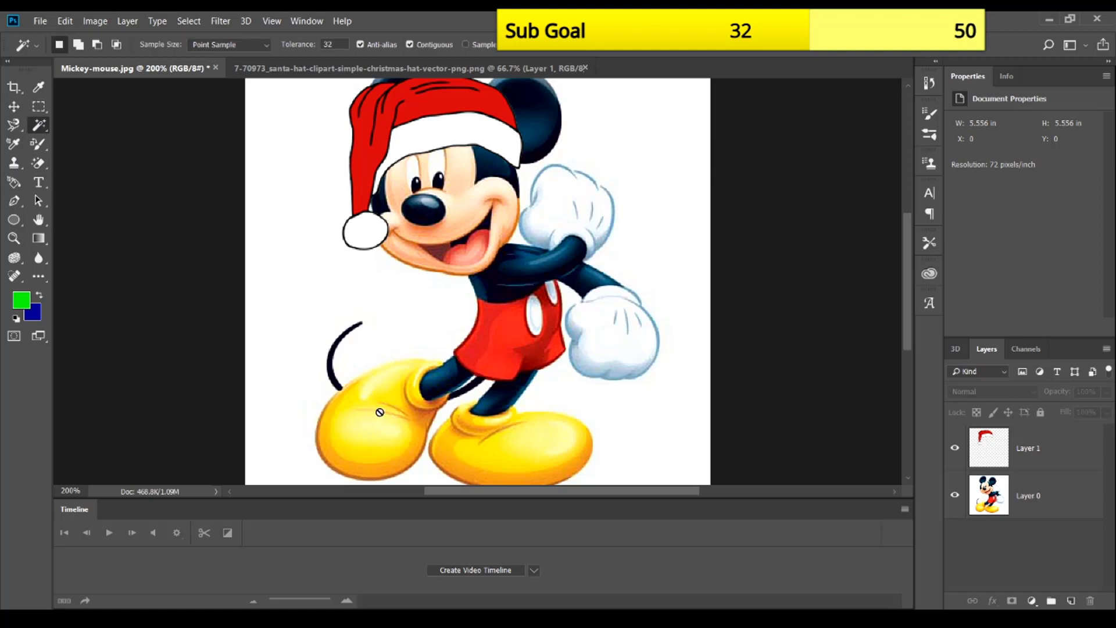
# Step: On Layer 0, select both yellow shoes with Magic Wand and Quick Selection and paint them green
pyautogui.click(1084, 495)
pyautogui.click(407, 429)
pyautogui.keyDown('shift'); pyautogui.click(407, 445); pyautogui.keyUp('shift')
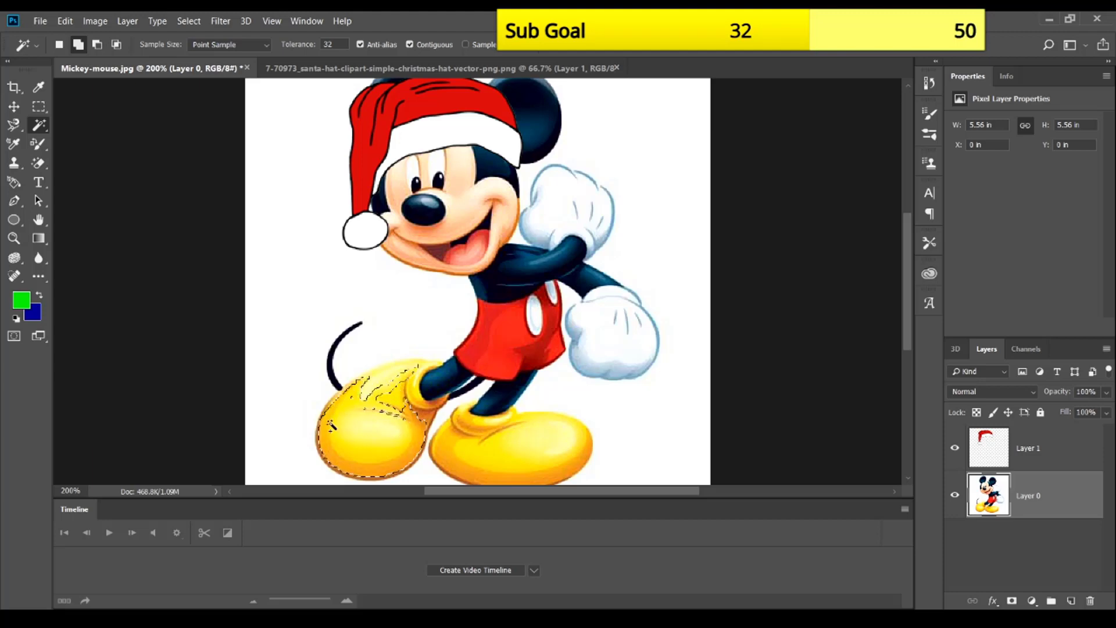
pyautogui.keyDown('shift'); pyautogui.click(397, 402); pyautogui.keyUp('shift')
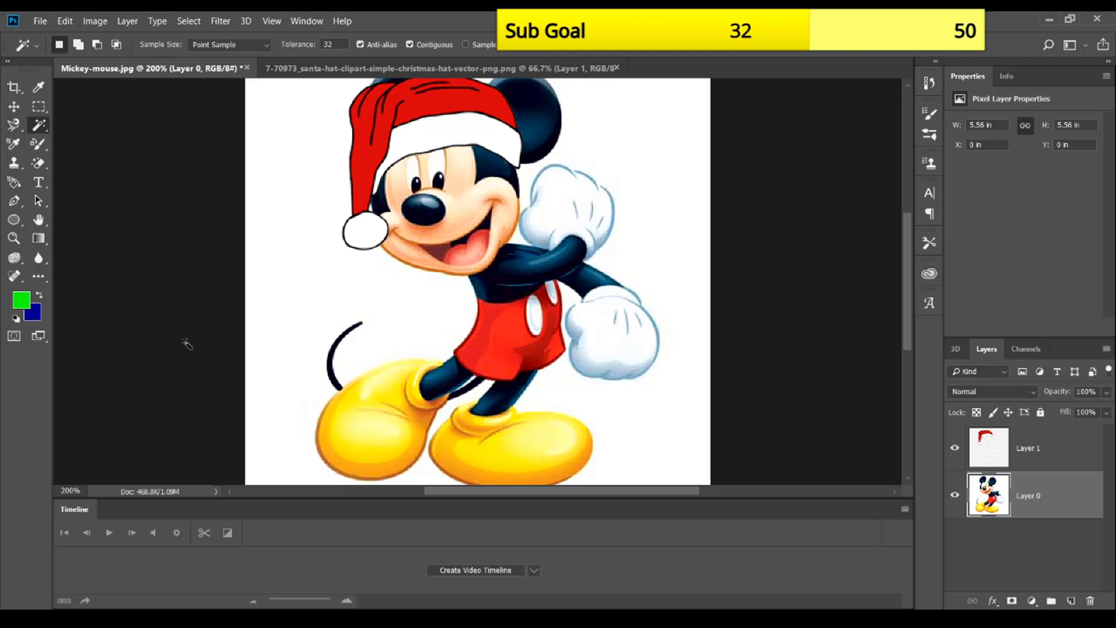
pyautogui.hotkey('shift', 'w')
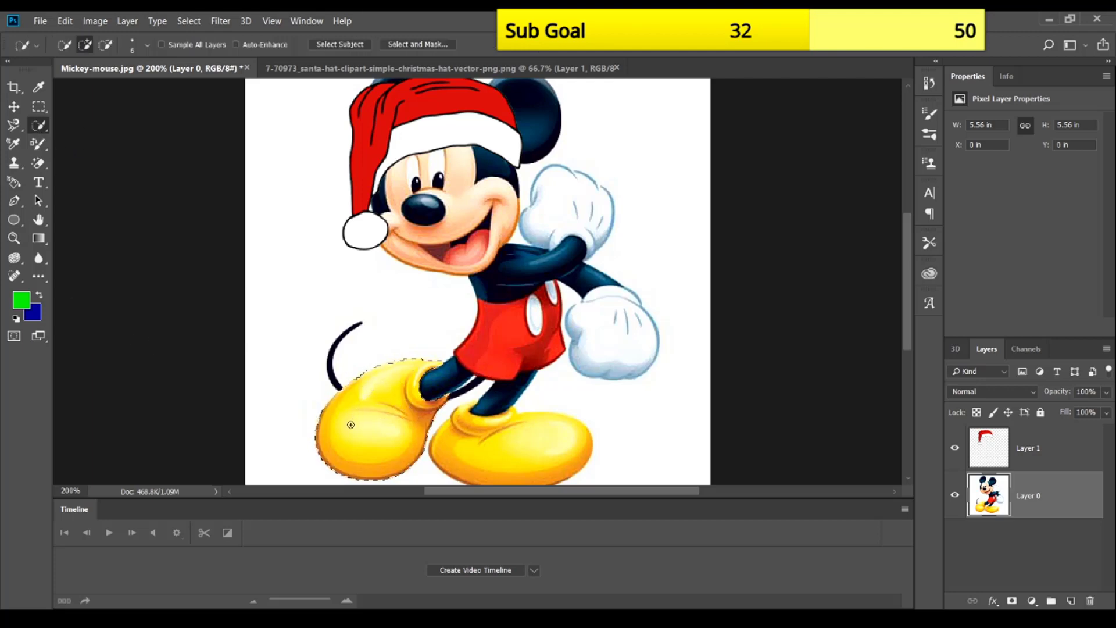
pyautogui.moveTo(483, 441); pyautogui.dragTo(471, 451)
pyautogui.press('alt')
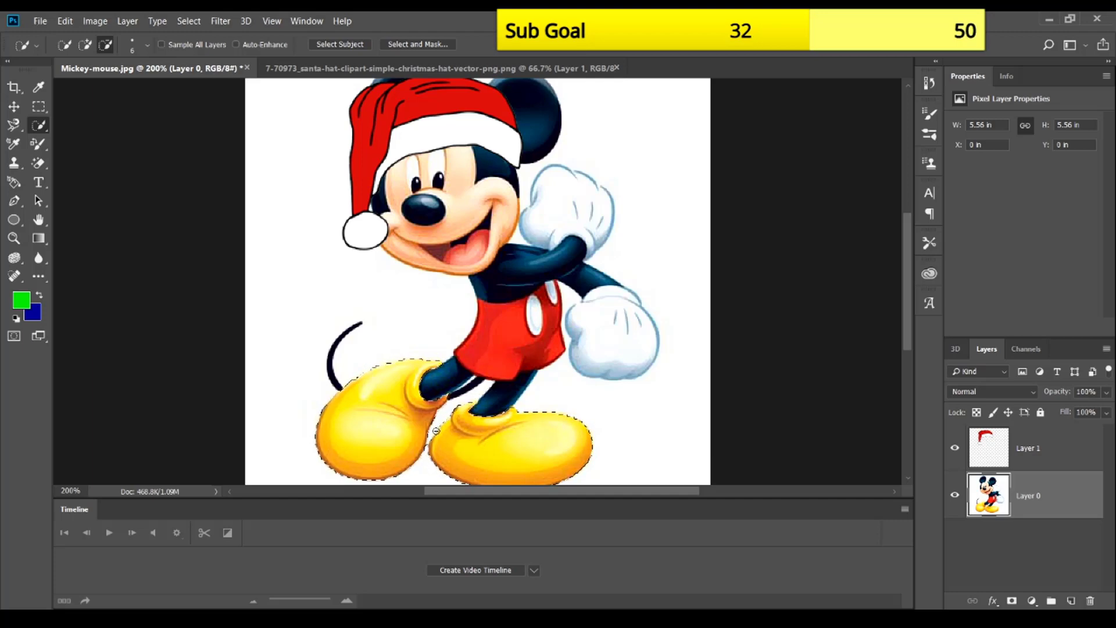
pyautogui.click(36, 150)
pyautogui.moveTo(558, 447)
pyautogui.mouseDown()
pyautogui.moveTo(324, 436)
pyautogui.moveTo(269, 381)
pyautogui.mouseUp()
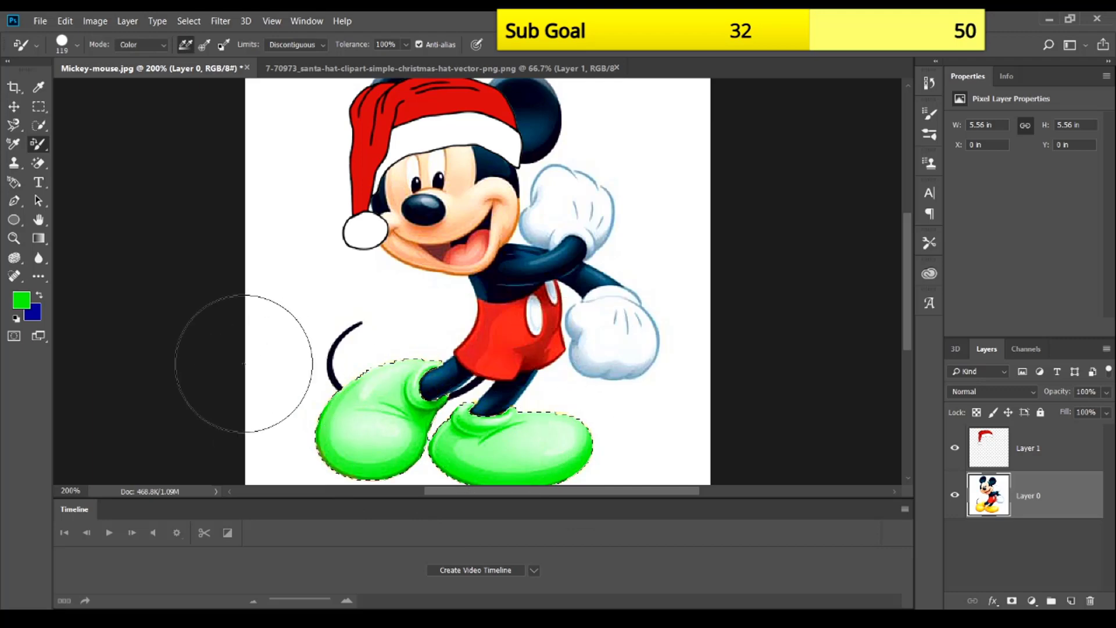
# Step: Undo the first paint, pick green 00c305, repaint the selected shoes and deselect
pyautogui.hotkey('ctrl', 'z')
pyautogui.hotkey('ctrl', 'z')
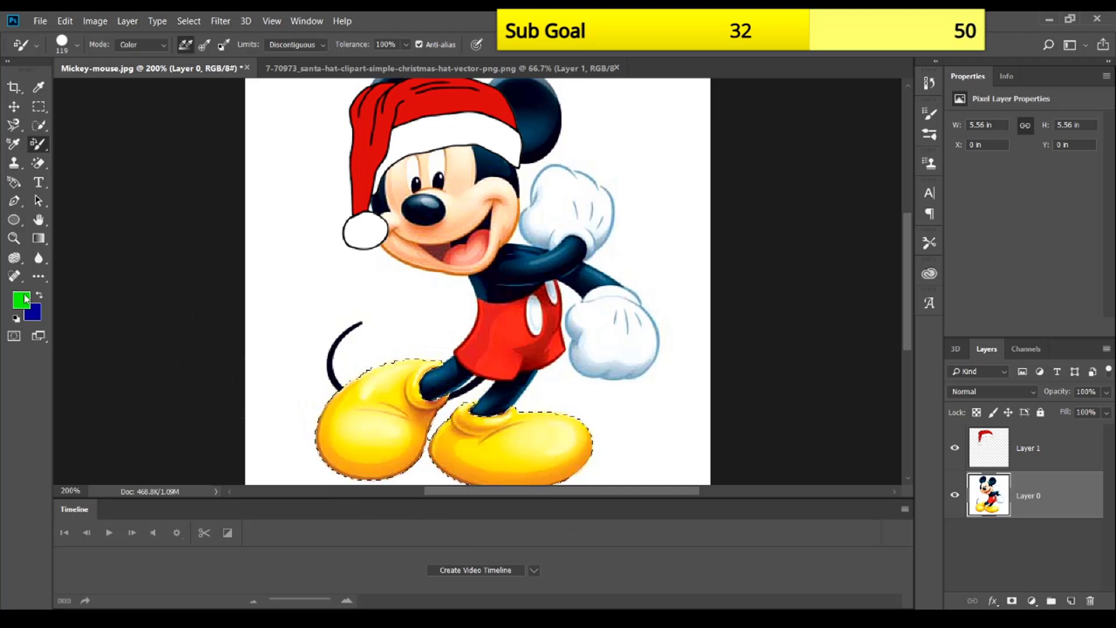
pyautogui.click(25, 300)
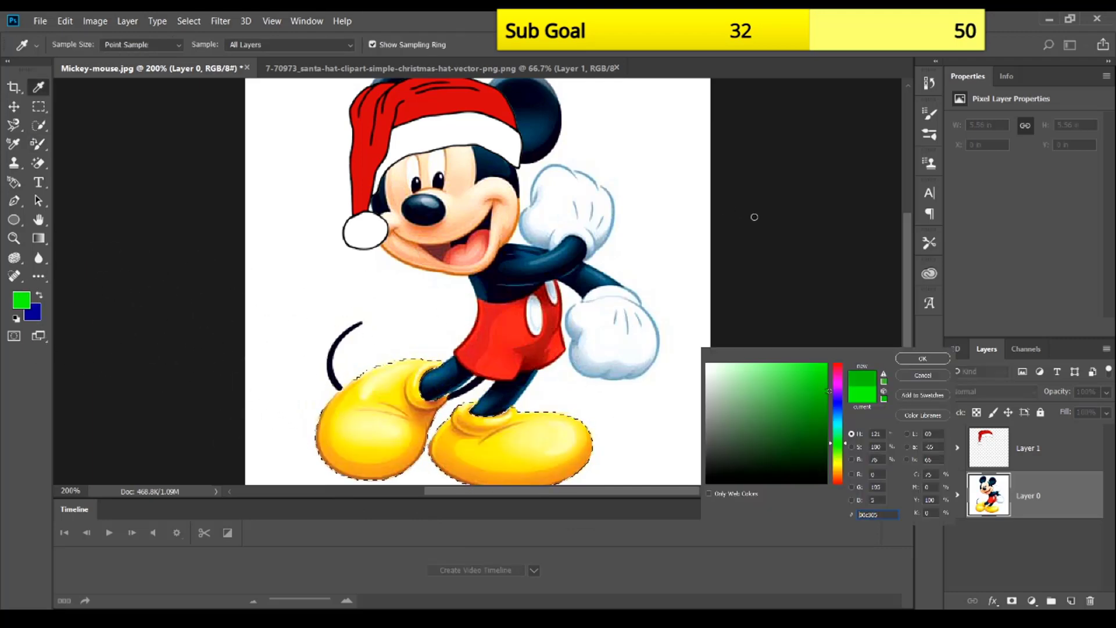
pyautogui.click(923, 359)
pyautogui.moveTo(324, 375); pyautogui.dragTo(388, 432)
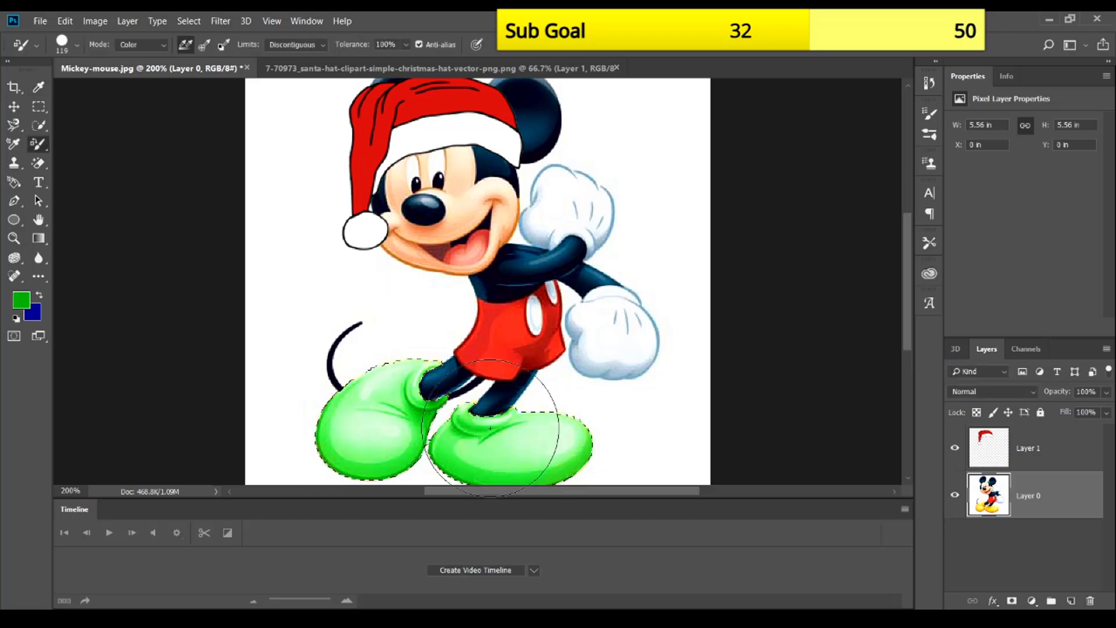
pyautogui.hotkey('ctrl', 'd')
pyautogui.hotkey('ctrl', '-')
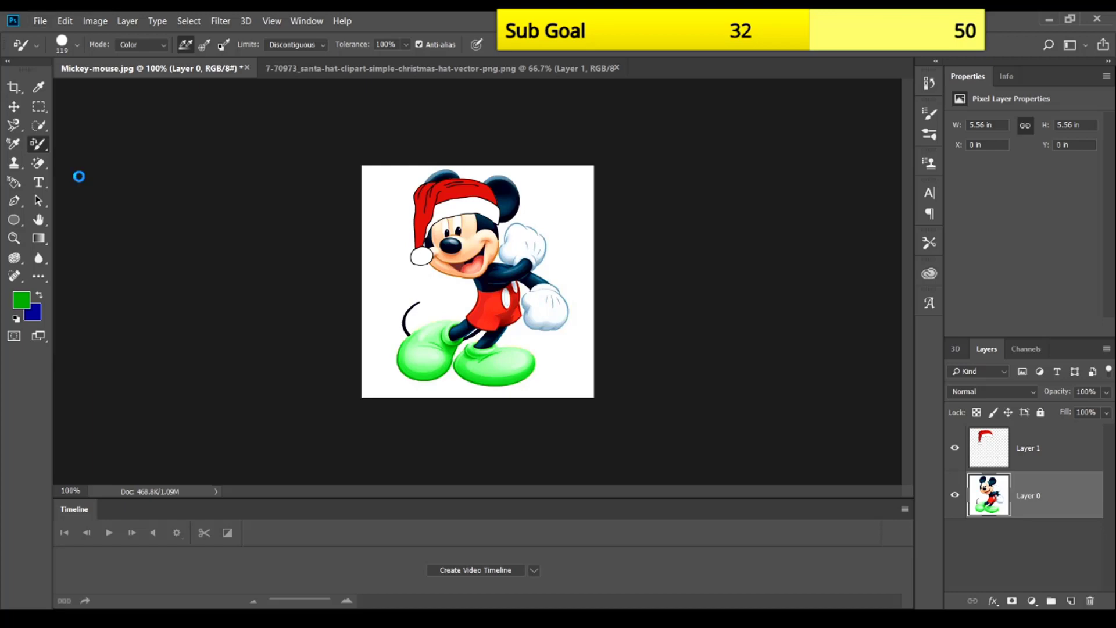
pyautogui.hotkey('ctrl', 's')
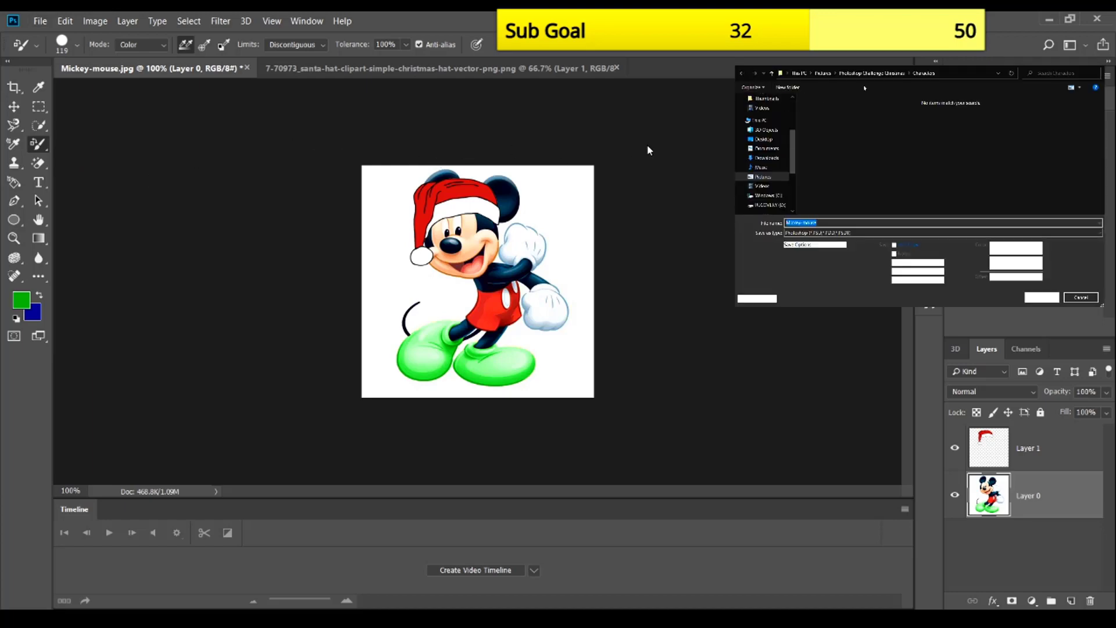
pyautogui.click(867, 74)
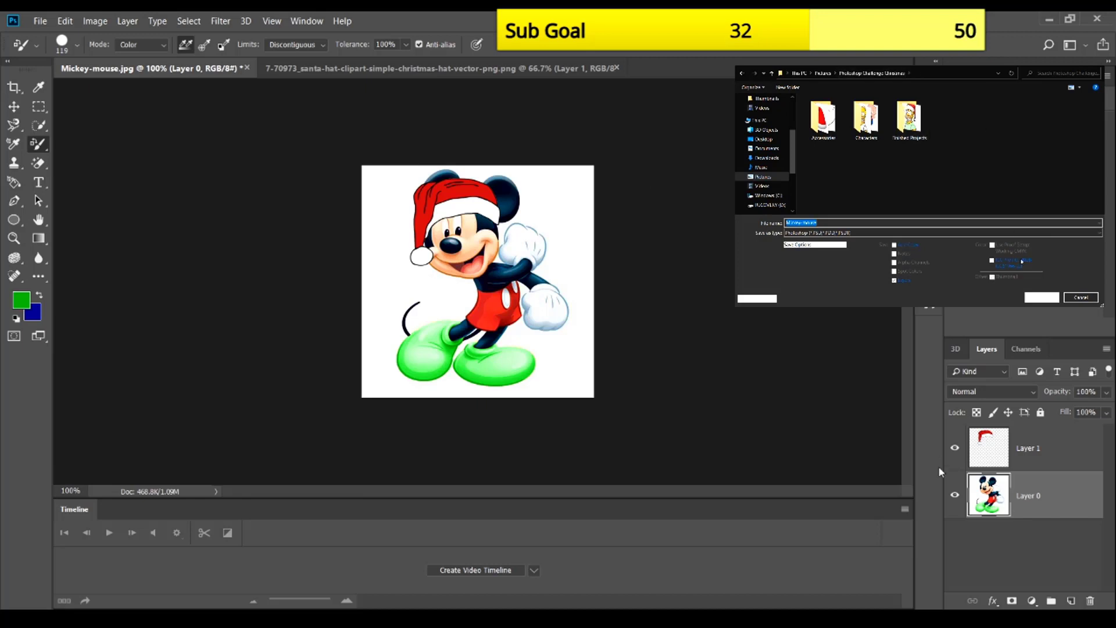
pyautogui.press('Escape')
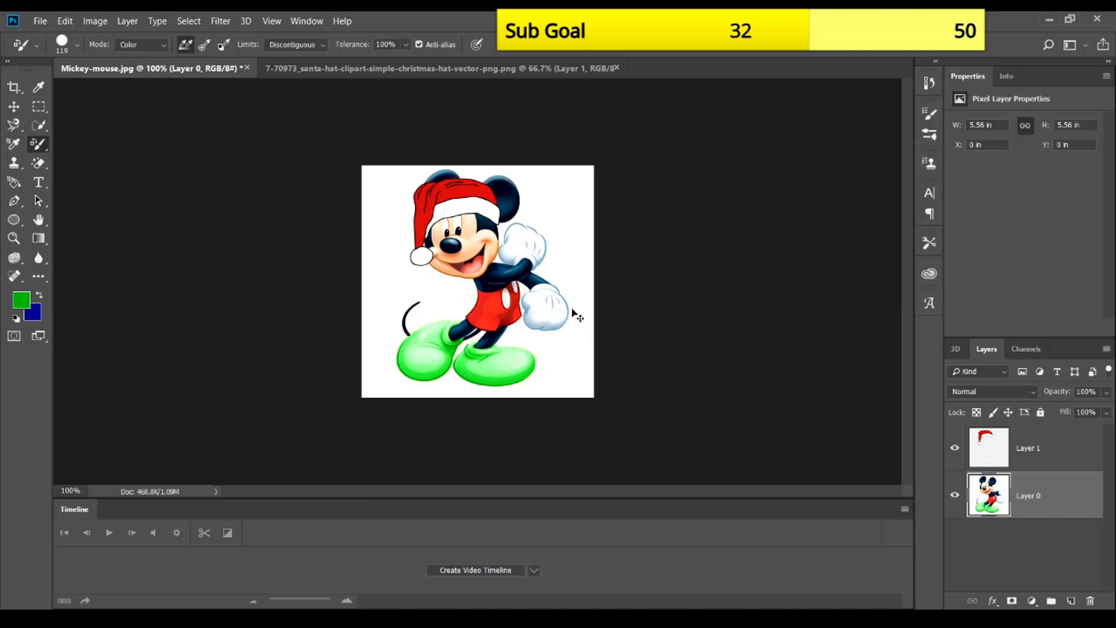
pyautogui.hotkey('ctrl', '+')
pyautogui.hotkey('ctrl', '-')
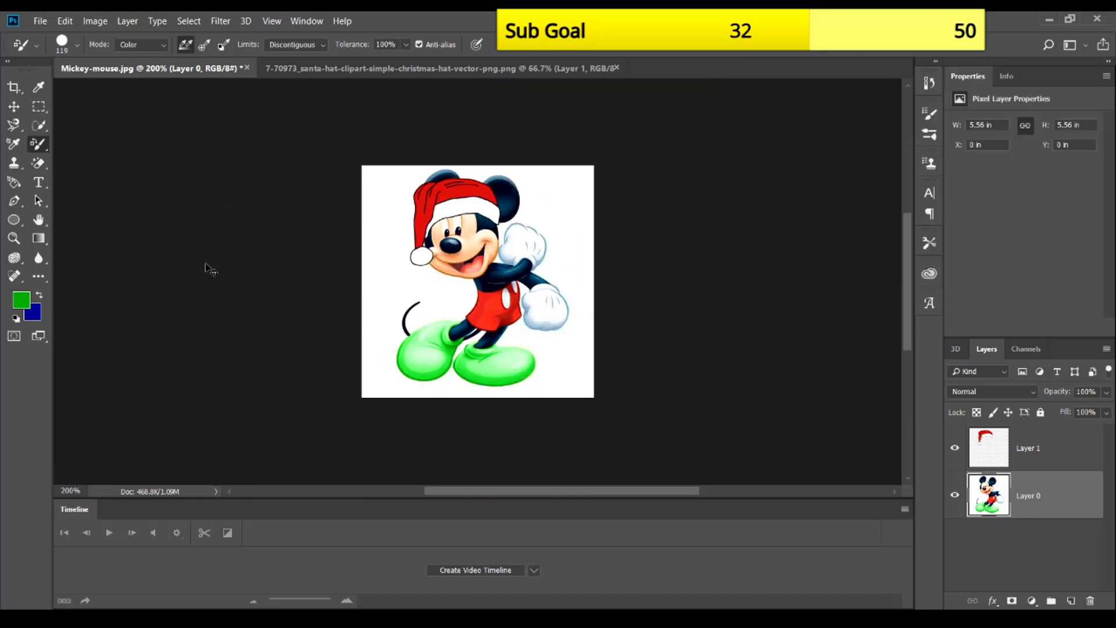
pyautogui.click(39, 163)
pyautogui.click(377, 248)
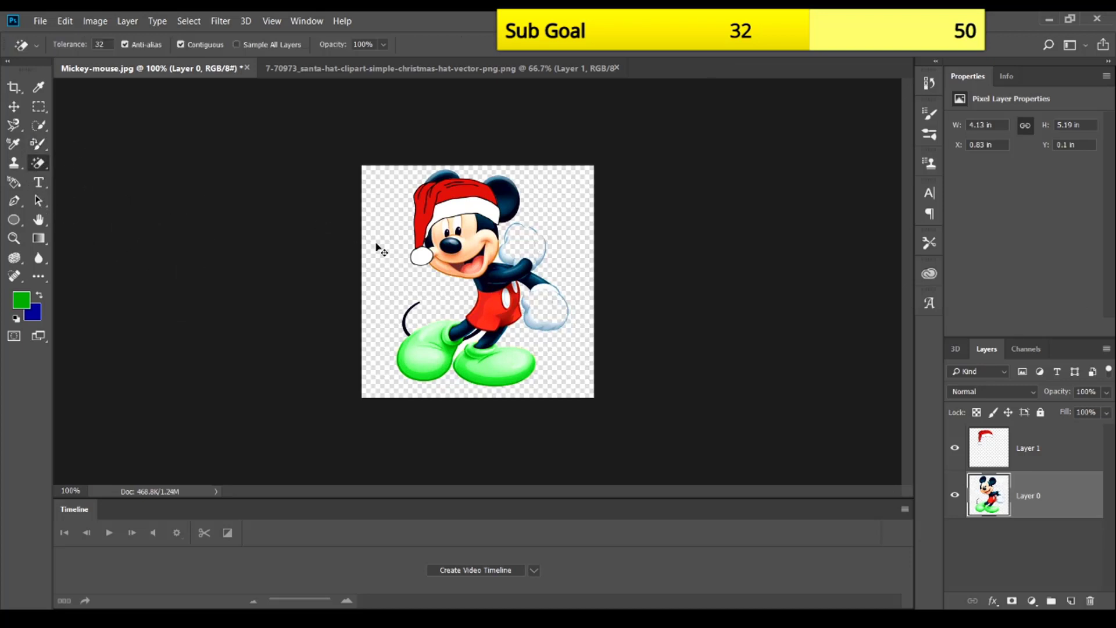
pyautogui.hotkey('ctrl', 'z')
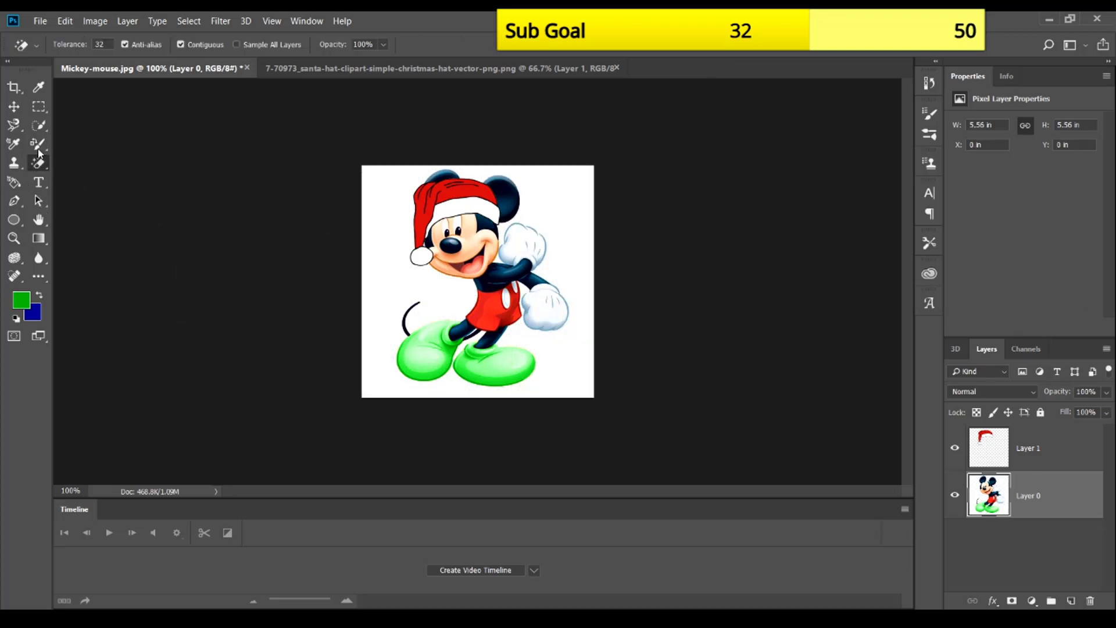
pyautogui.click(13, 124)
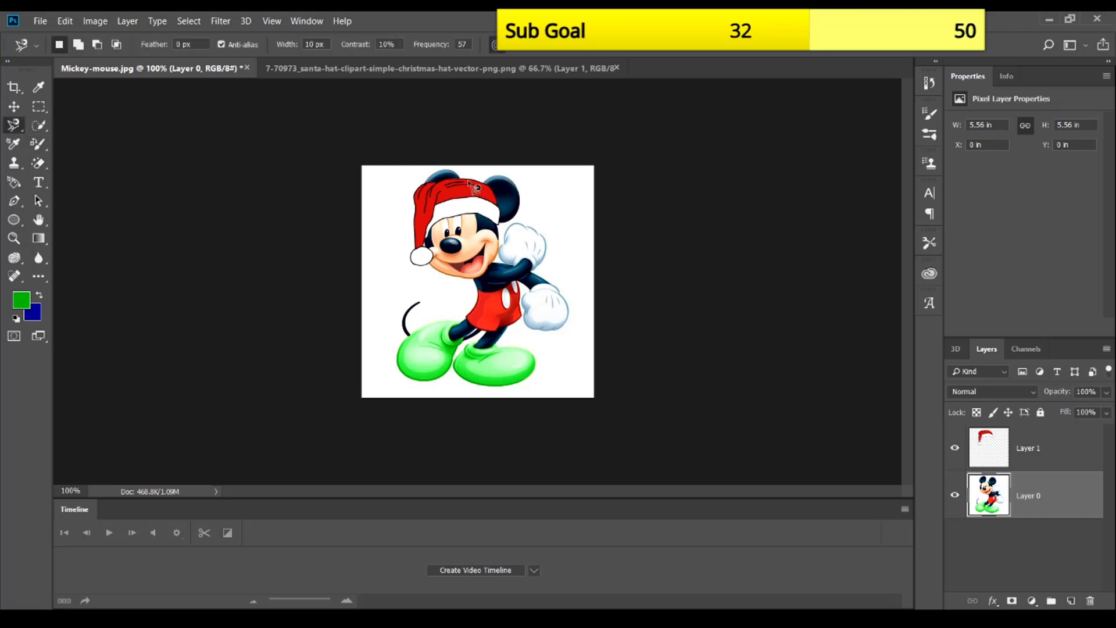
# Step: Merge the Santa hat Layer 1 down onto Mickey and begin a Magnetic Lasso outline at his ear
pyautogui.click(1039, 456)
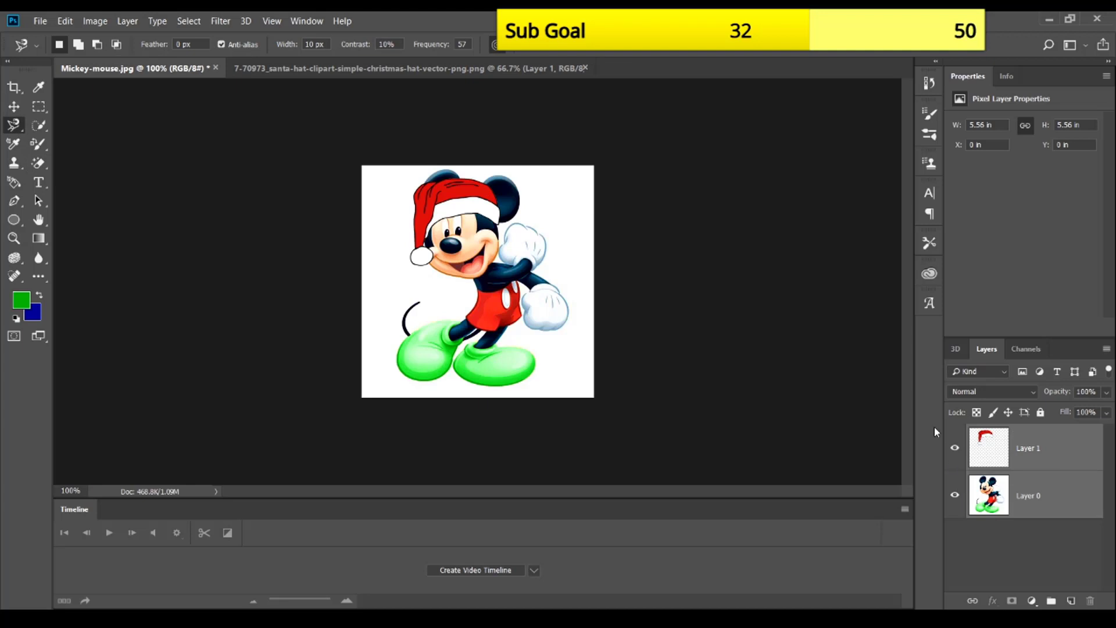
pyautogui.hotkey('ctrl', 'e')
pyautogui.hotkey('ctrl', '+')
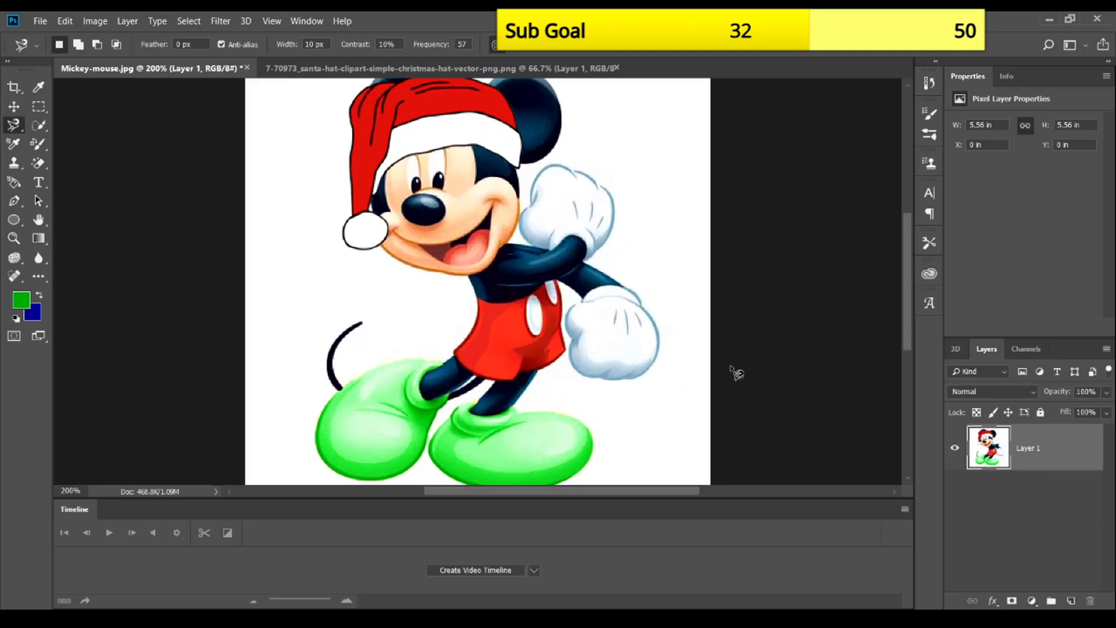
pyautogui.hotkey('ctrl', '-')
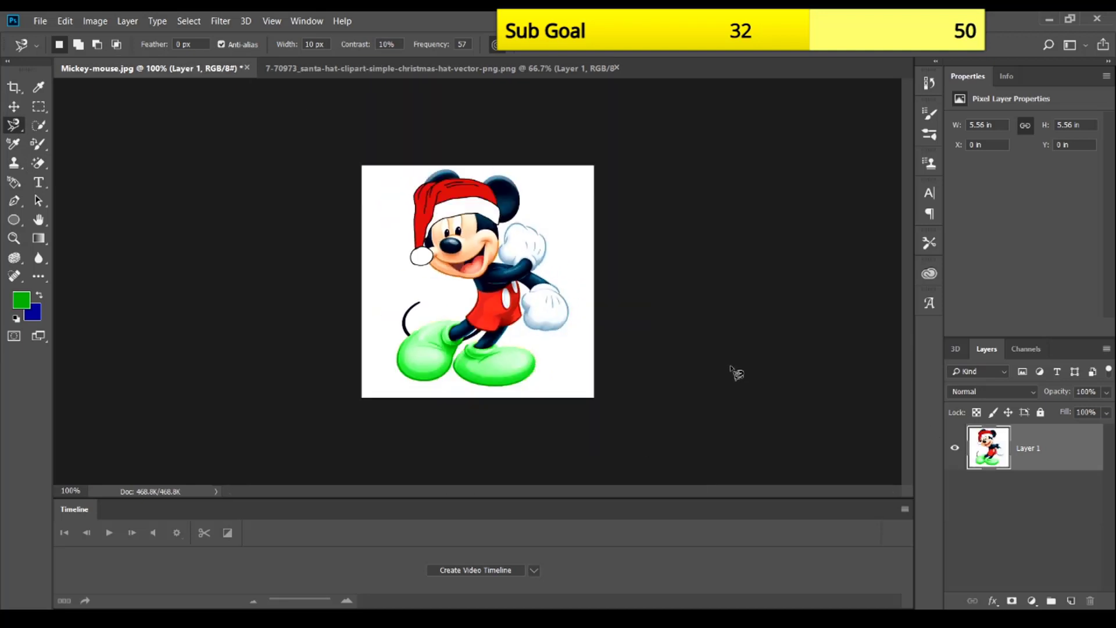
pyautogui.click(493, 178)
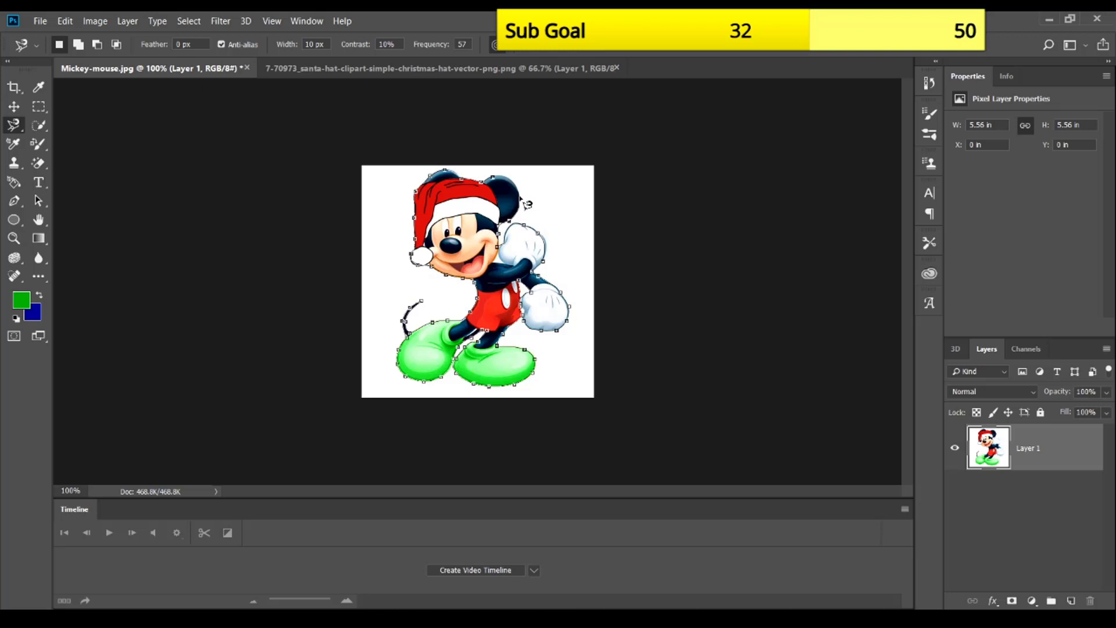
# Step: Close the outline around Mickey, invert the selection, delete the white background and deselect
pyautogui.click(493, 177)
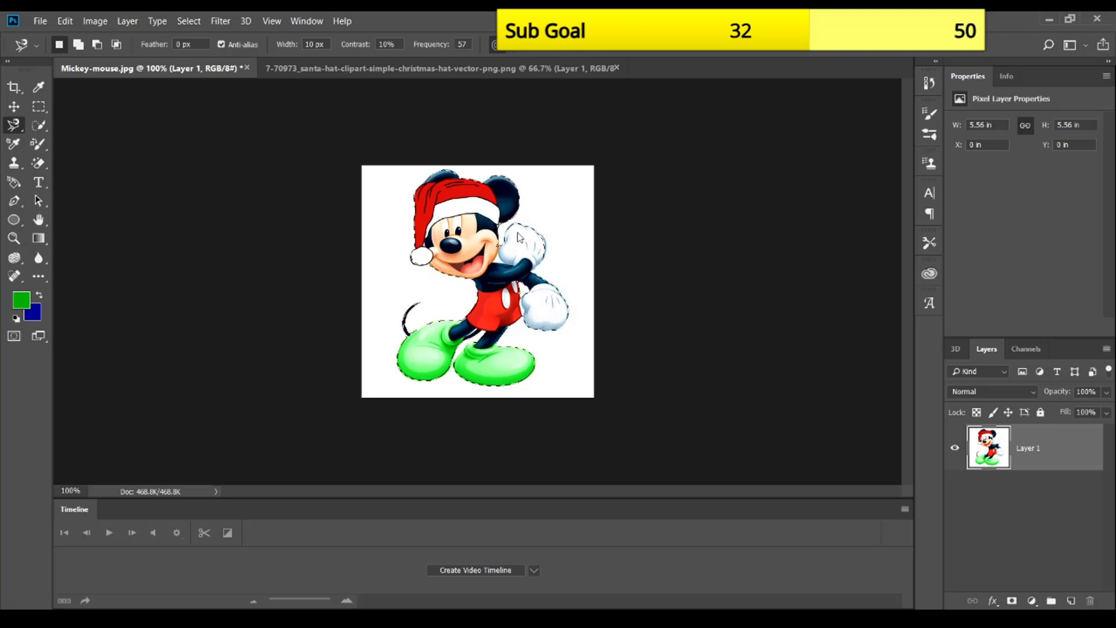
pyautogui.hotkey('ctrl', 'shift', 'i')
pyautogui.press('Delete')
pyautogui.hotkey('ctrl', 'd')
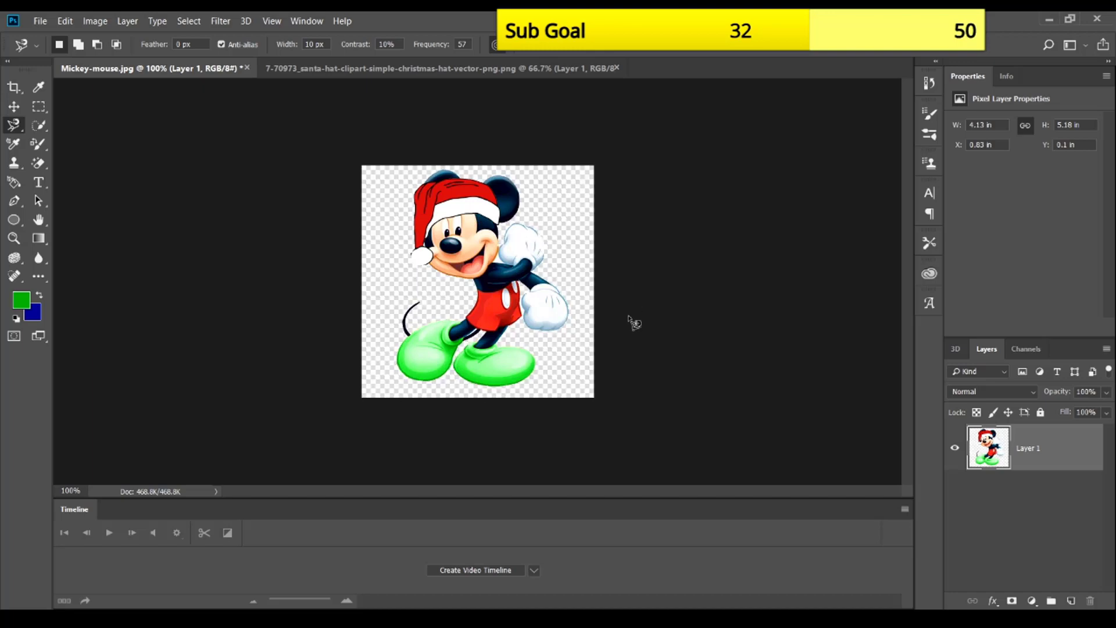
pyautogui.hotkey('ctrl', '+')
pyautogui.hotkey('ctrl', '+')
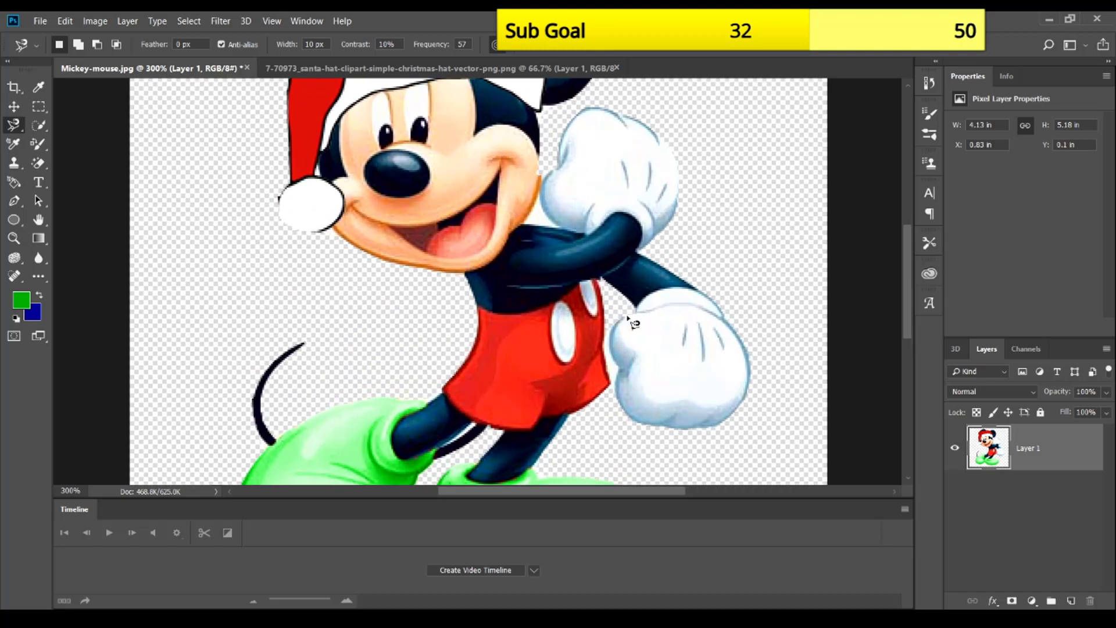
pyautogui.hotkey('ctrl', '-')
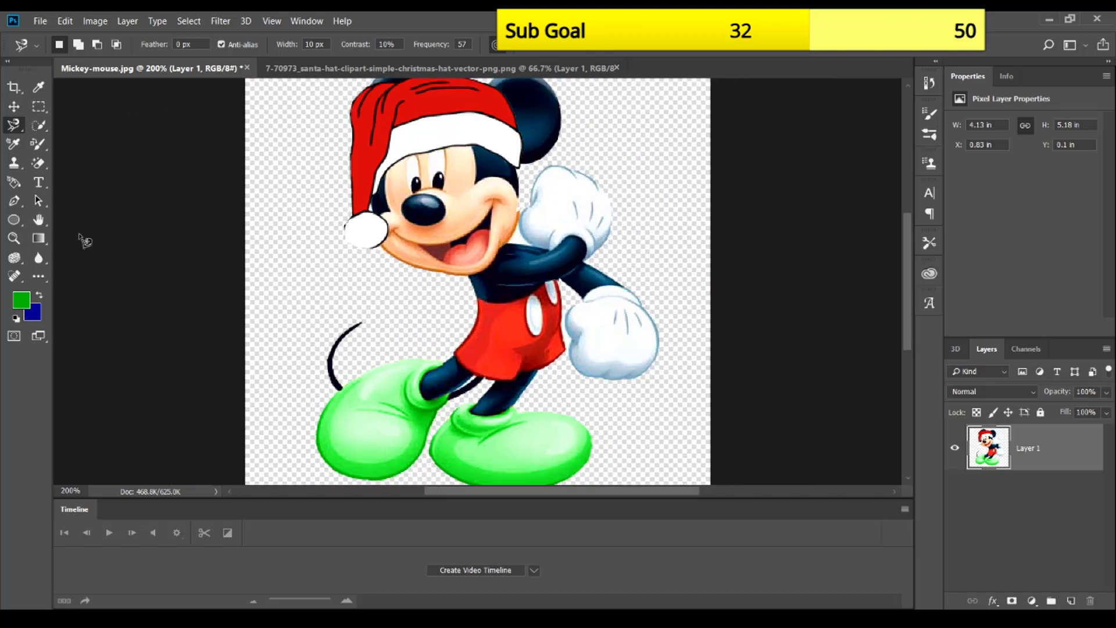
pyautogui.click(45, 163)
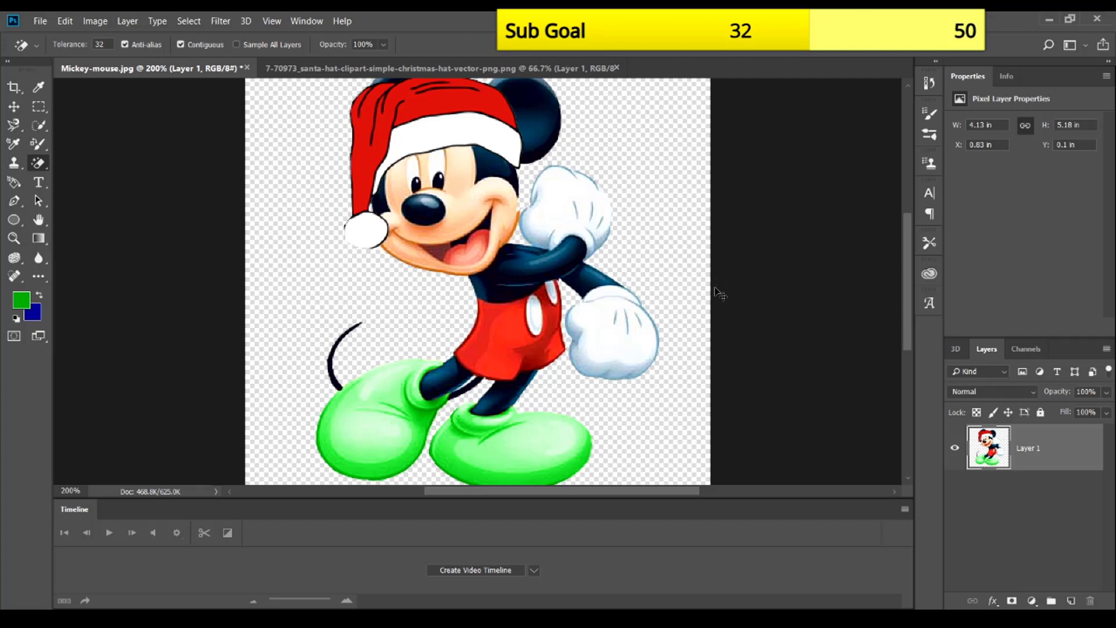
pyautogui.hotkey('ctrl', '-')
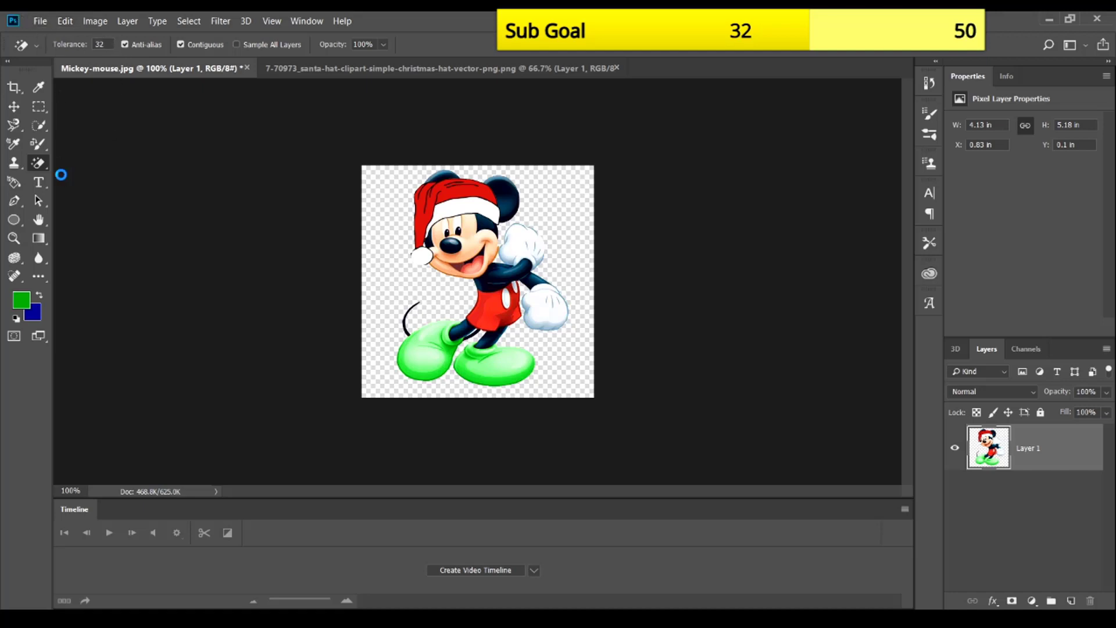
# Step: Save the Mickey image as a PNG in the Finished Projects folder
pyautogui.hotkey('ctrl', 'shift', 's')
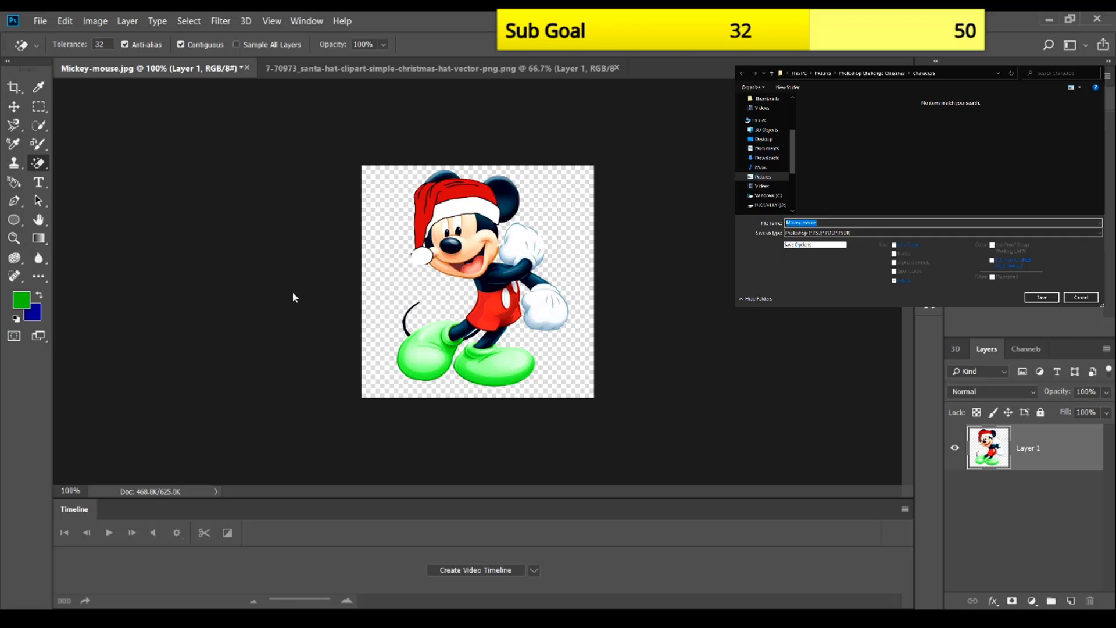
pyautogui.click(520, 418)
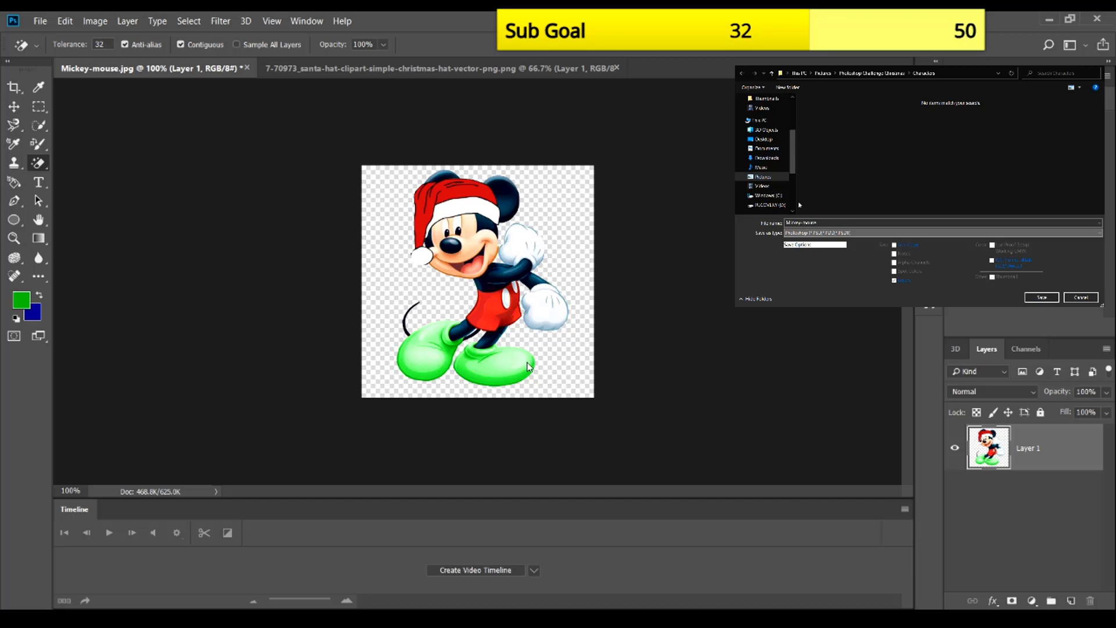
pyautogui.click(872, 73)
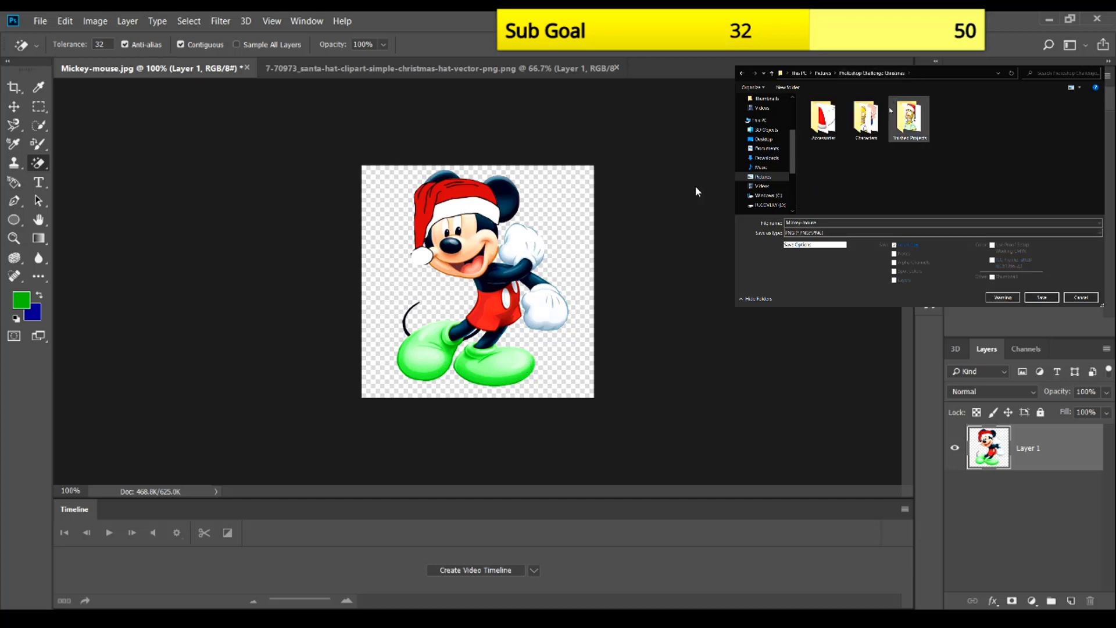
pyautogui.doubleClick(908, 119)
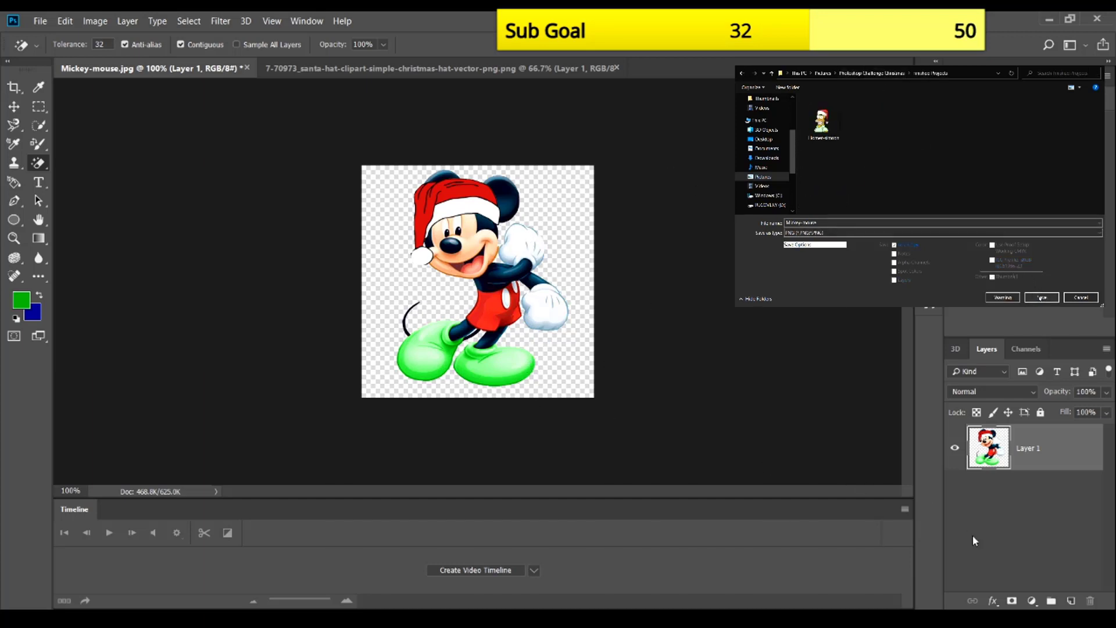
pyautogui.click(1042, 297)
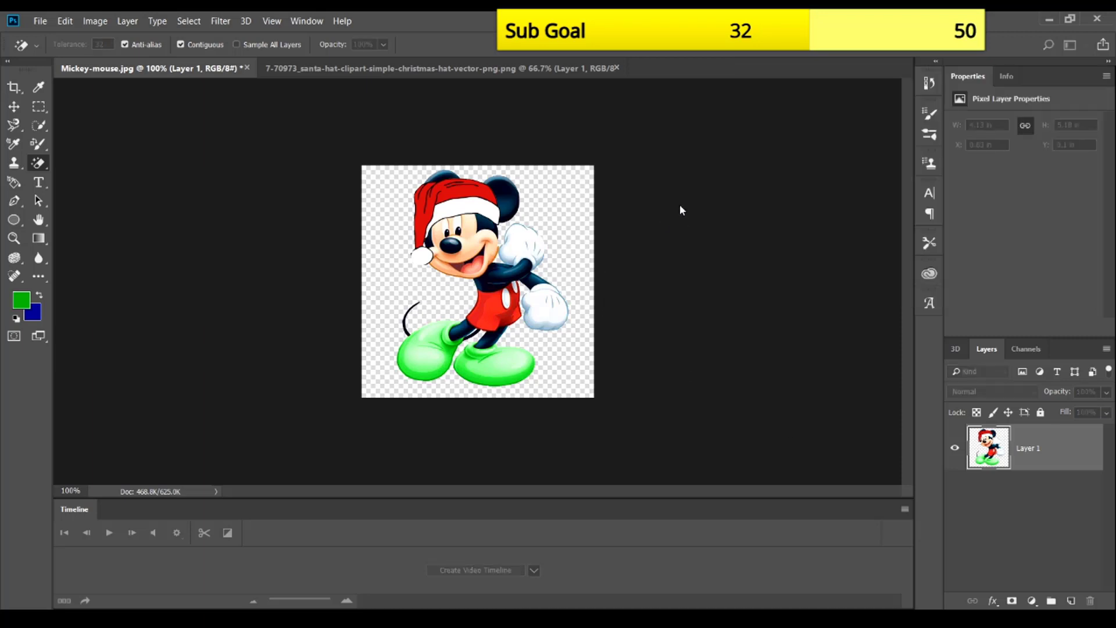
pyautogui.press('Return')
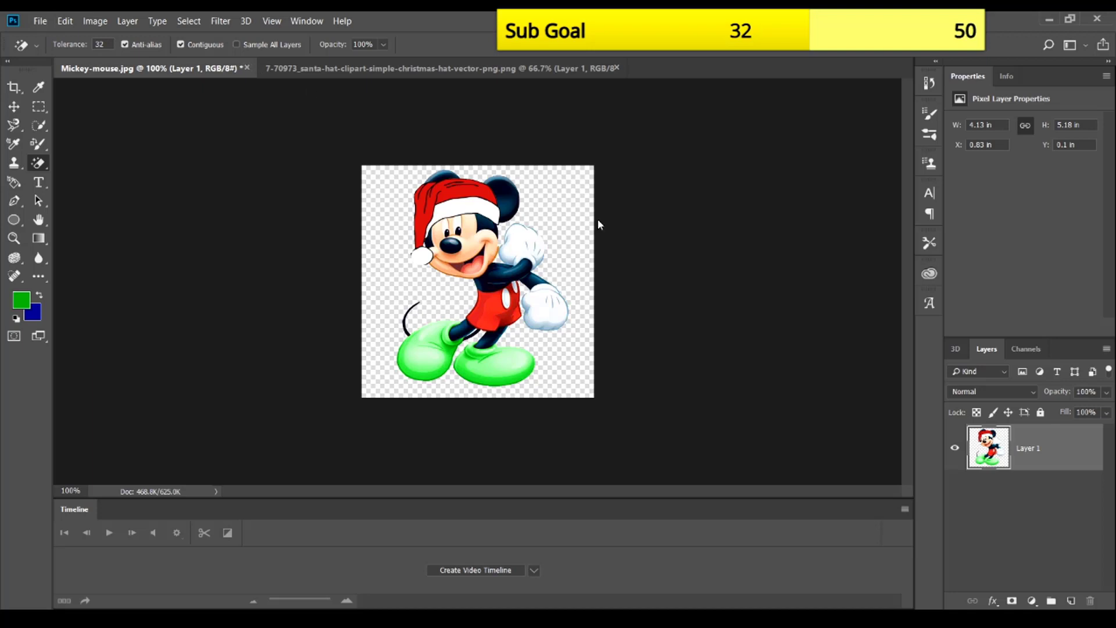
# Step: Close the Mickey and Santa hat documents and open porky-pig.jpg from Characters
pyautogui.hotkey('ctrl', 'w')
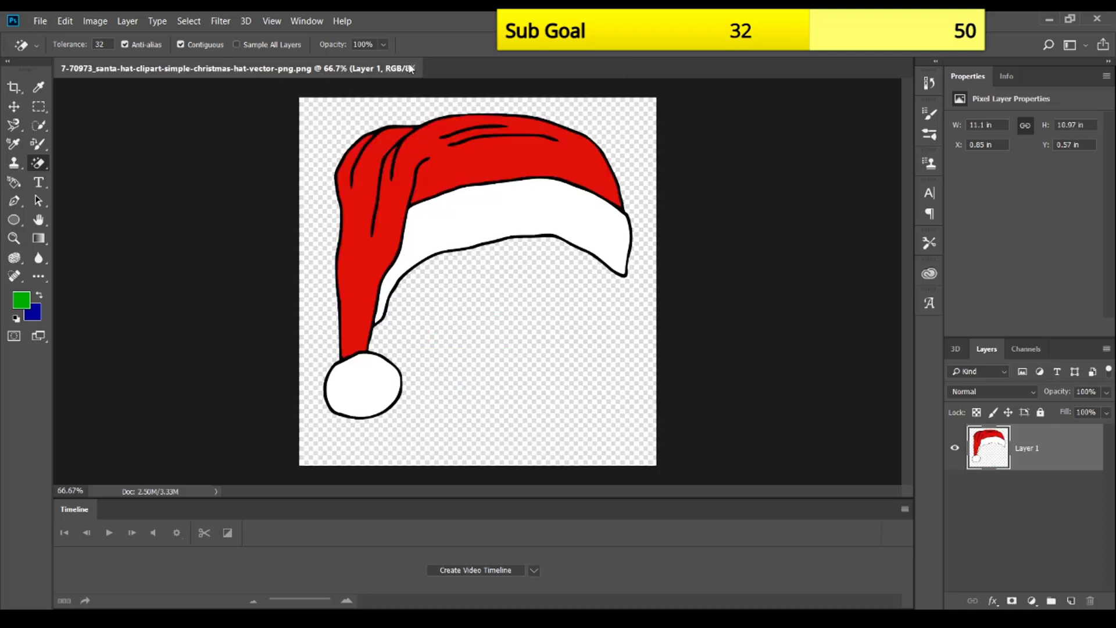
pyautogui.hotkey('ctrl', 'w')
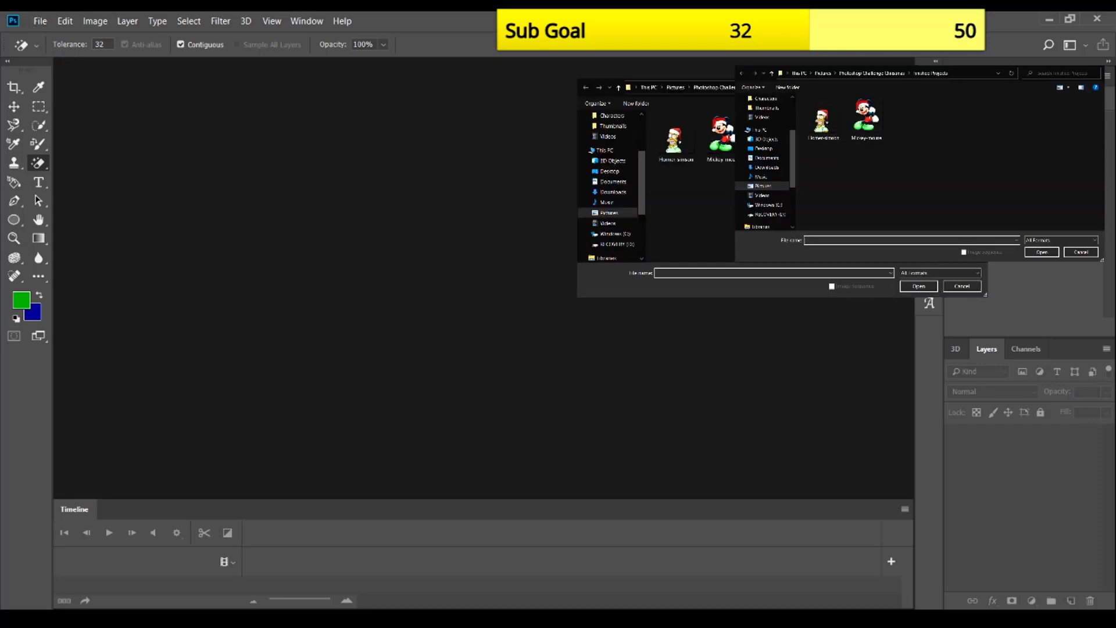
pyautogui.click(872, 73)
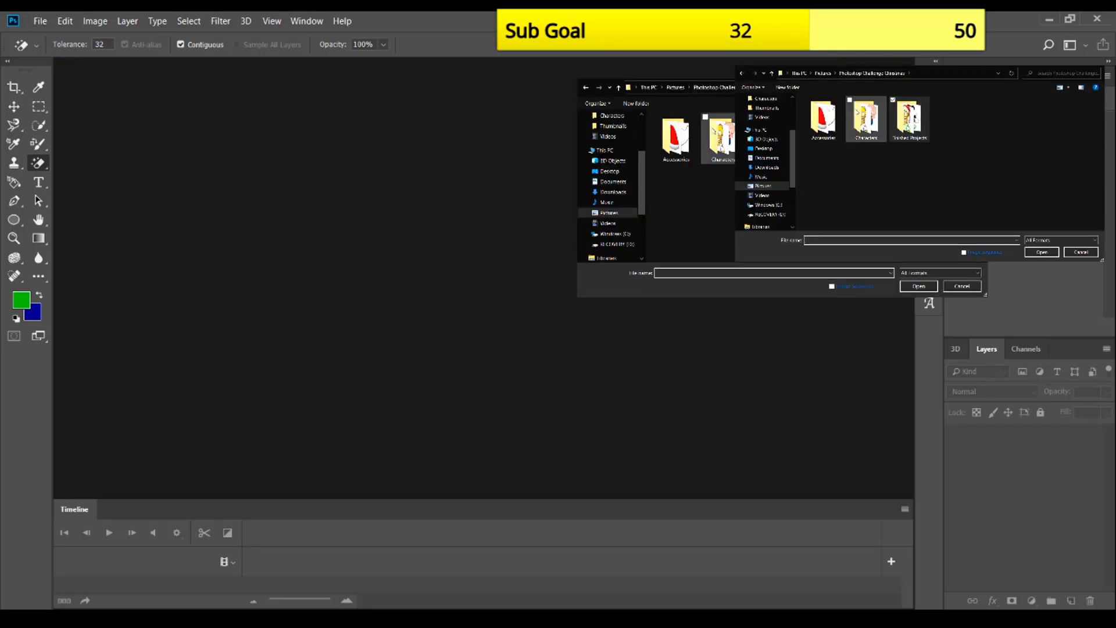
pyautogui.click(878, 116)
pyautogui.doubleClick(879, 116)
pyautogui.click(907, 125)
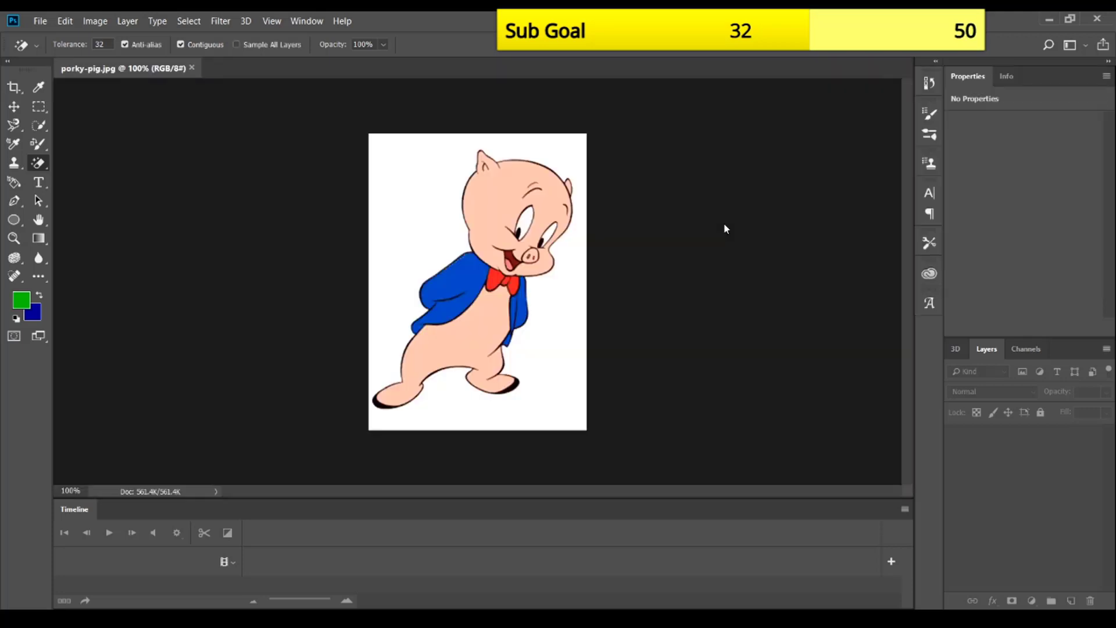
# Step: Erase Porky Pig's white background, then browse to Accessories and pick the first santa-hat PNG
pyautogui.click(567, 298)
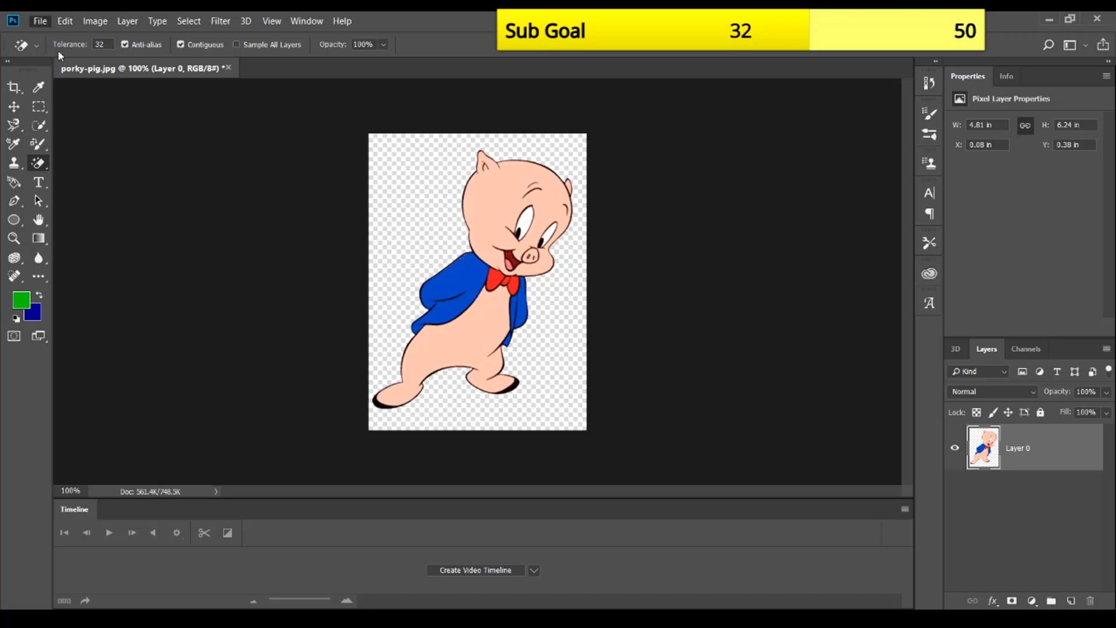
pyautogui.hotkey('ctrl', 'o')
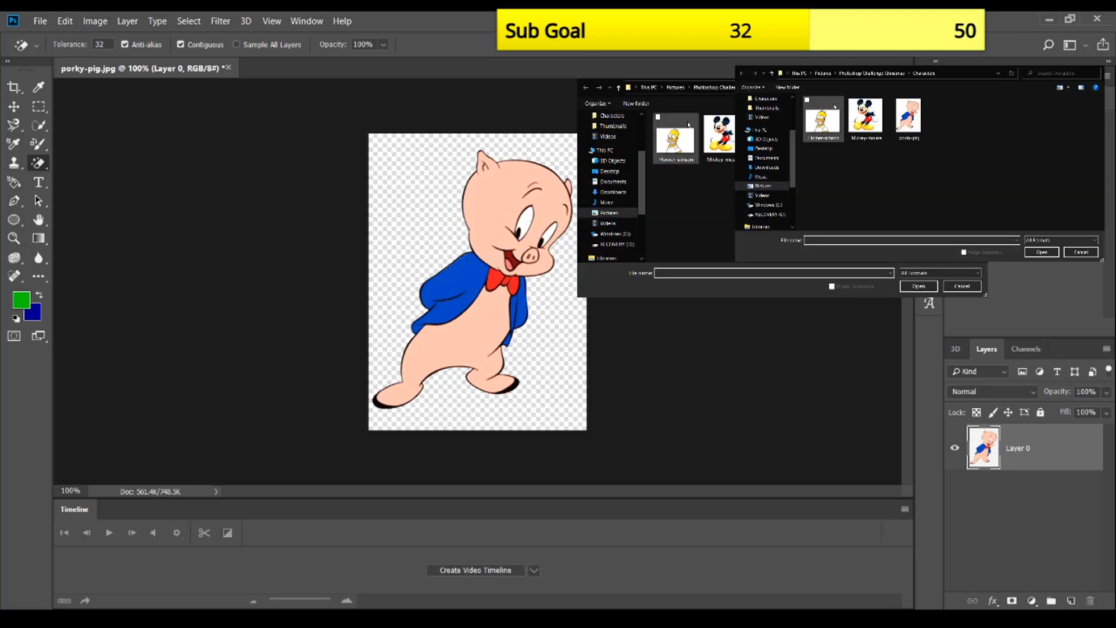
pyautogui.click(715, 87)
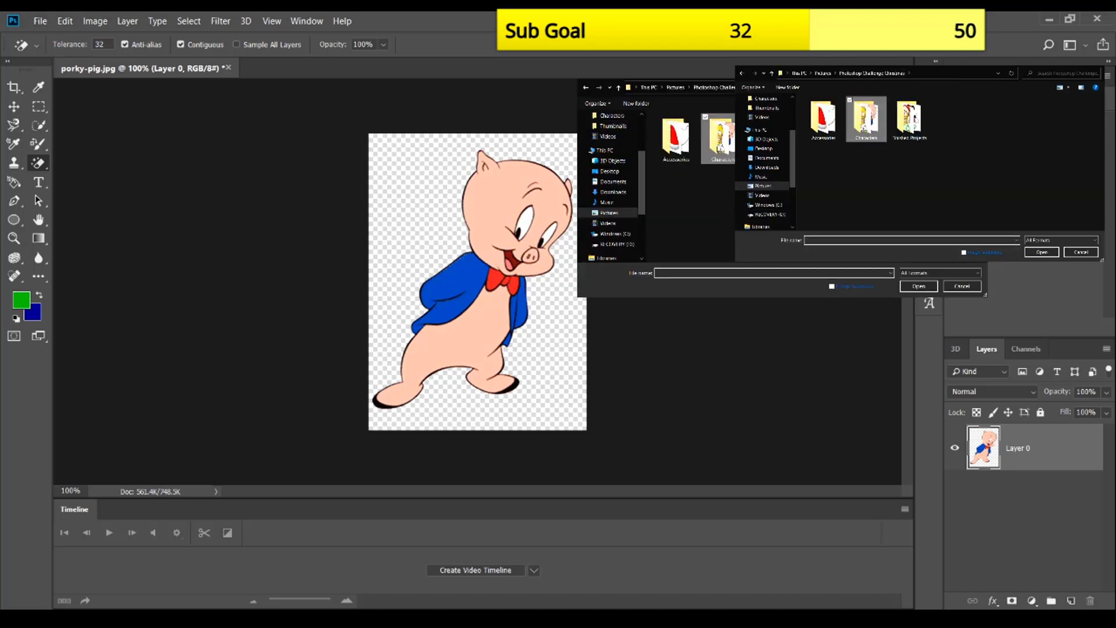
pyautogui.doubleClick(675, 136)
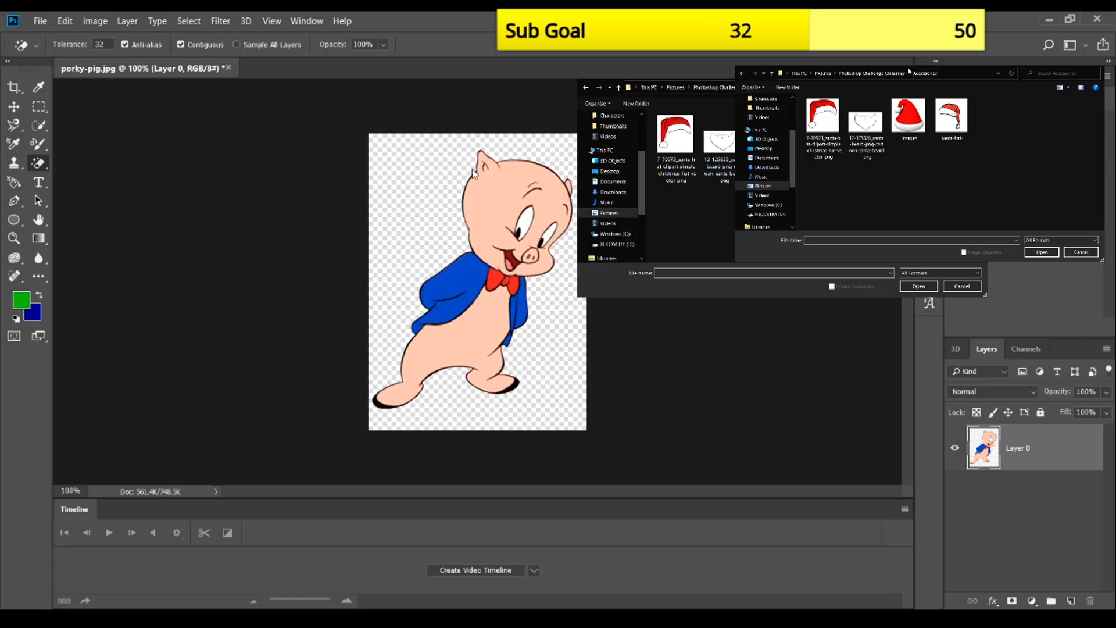
pyautogui.click(822, 73)
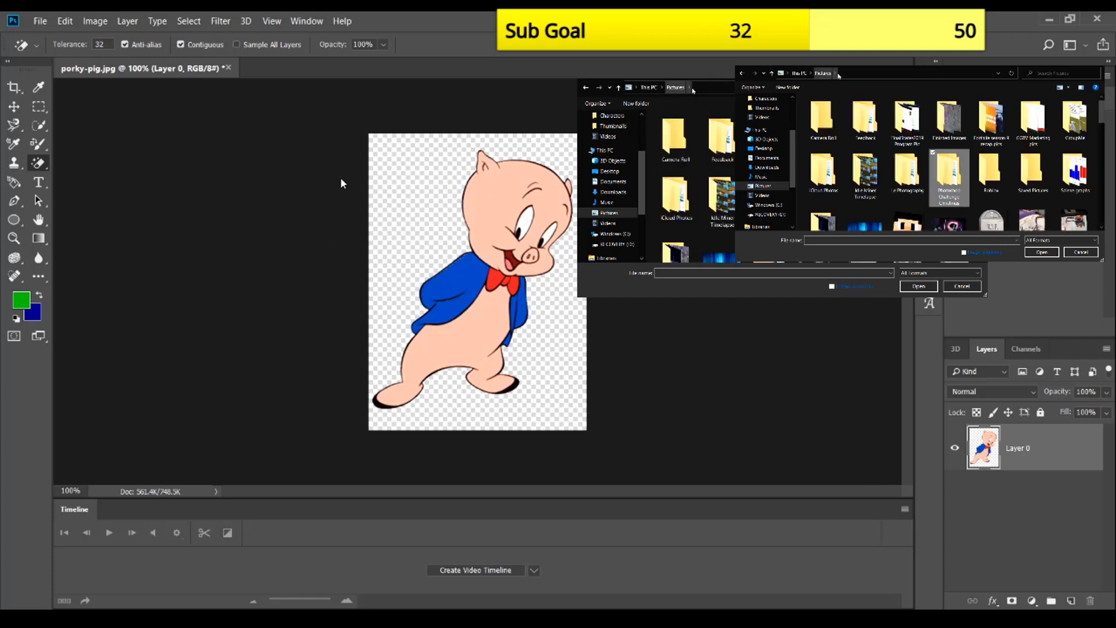
pyautogui.press('Return')
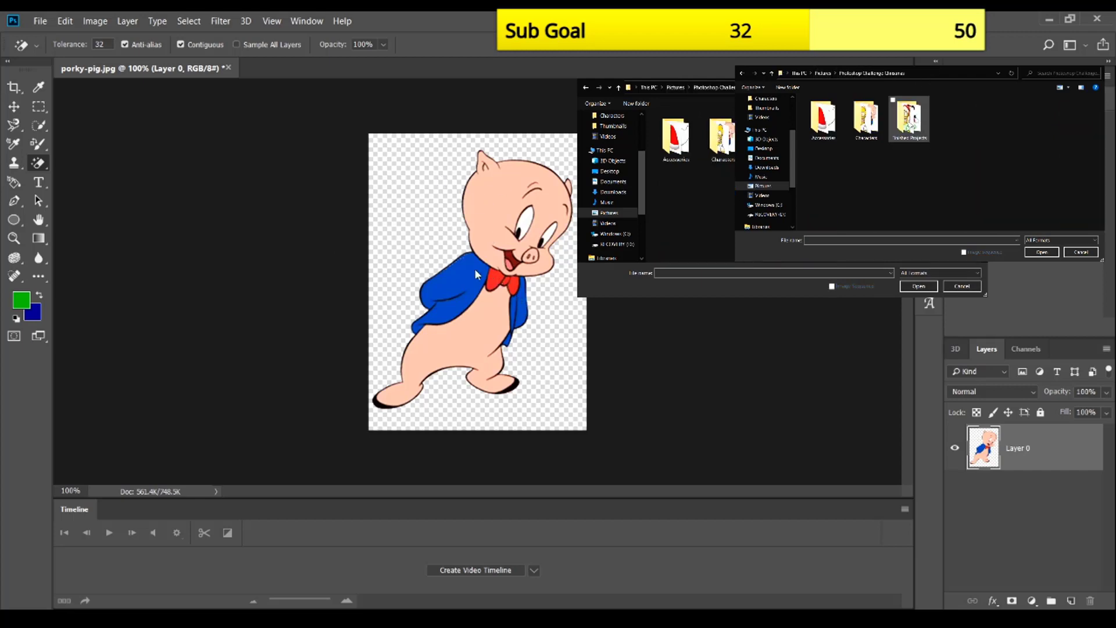
pyautogui.press('Left')
pyautogui.press('Left')
pyautogui.press('Return')
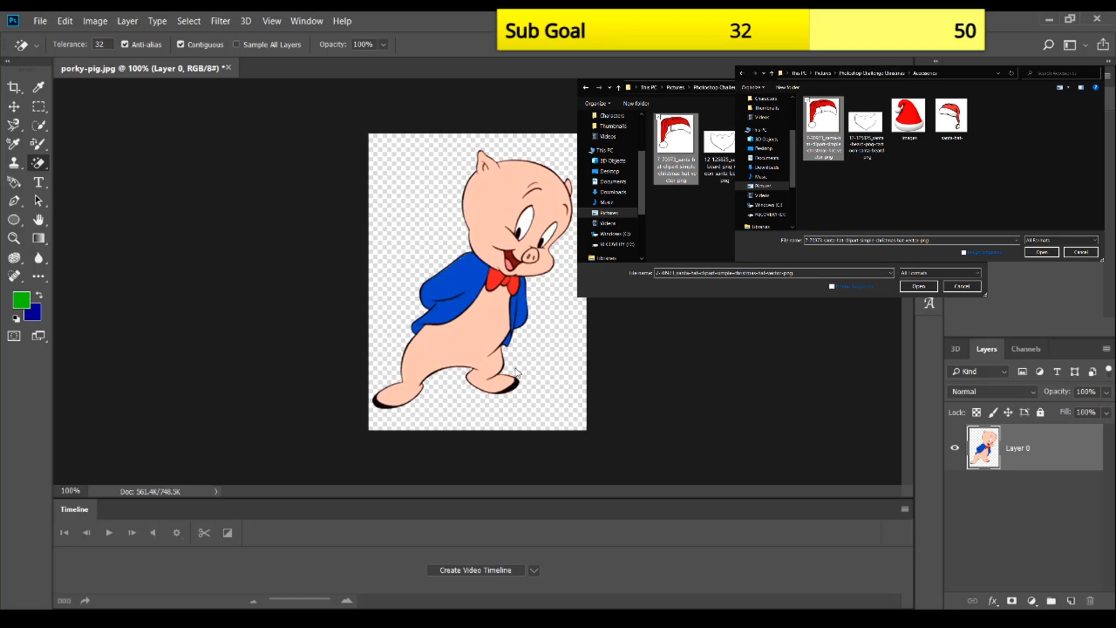
# Step: Open the Santa hat image, erase its white background, and drag it into porky-pig.jpg
pyautogui.press('Return')
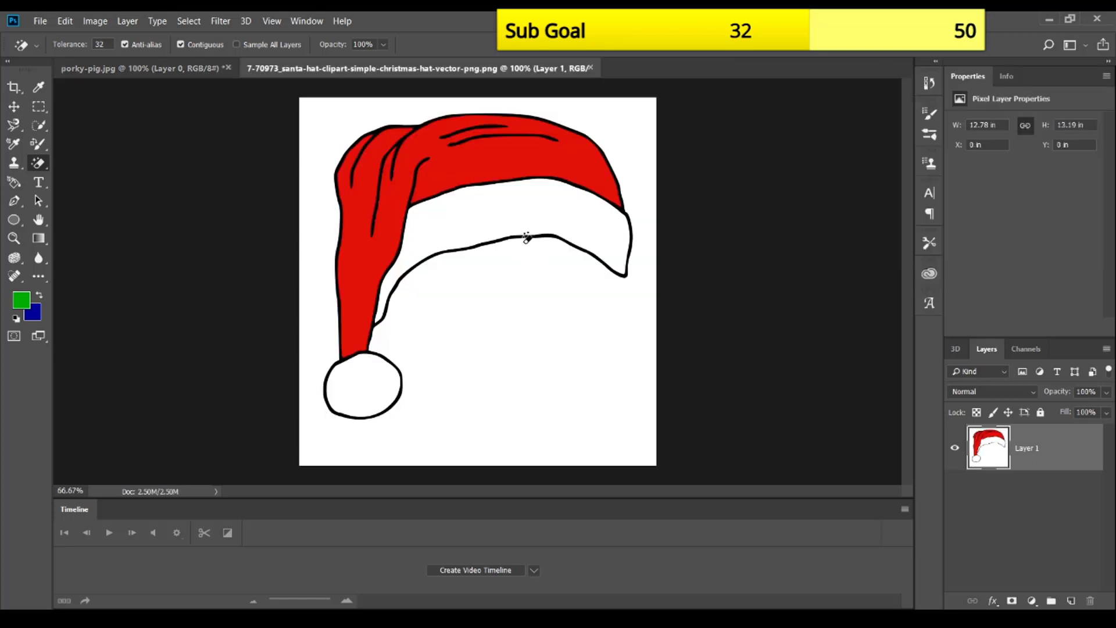
pyautogui.click(550, 302)
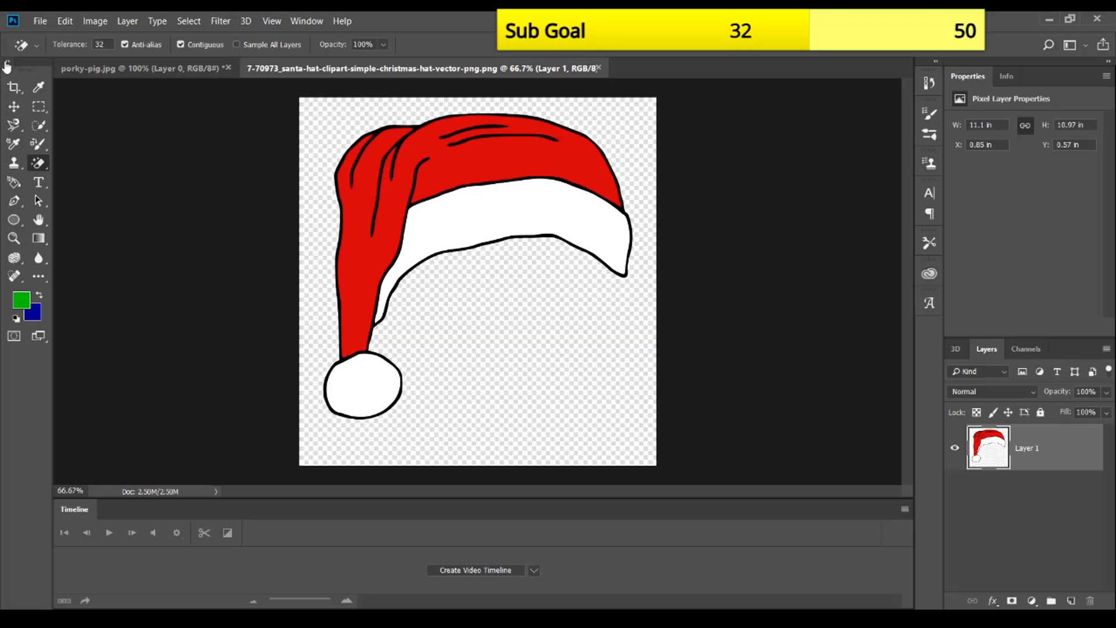
pyautogui.click(13, 106)
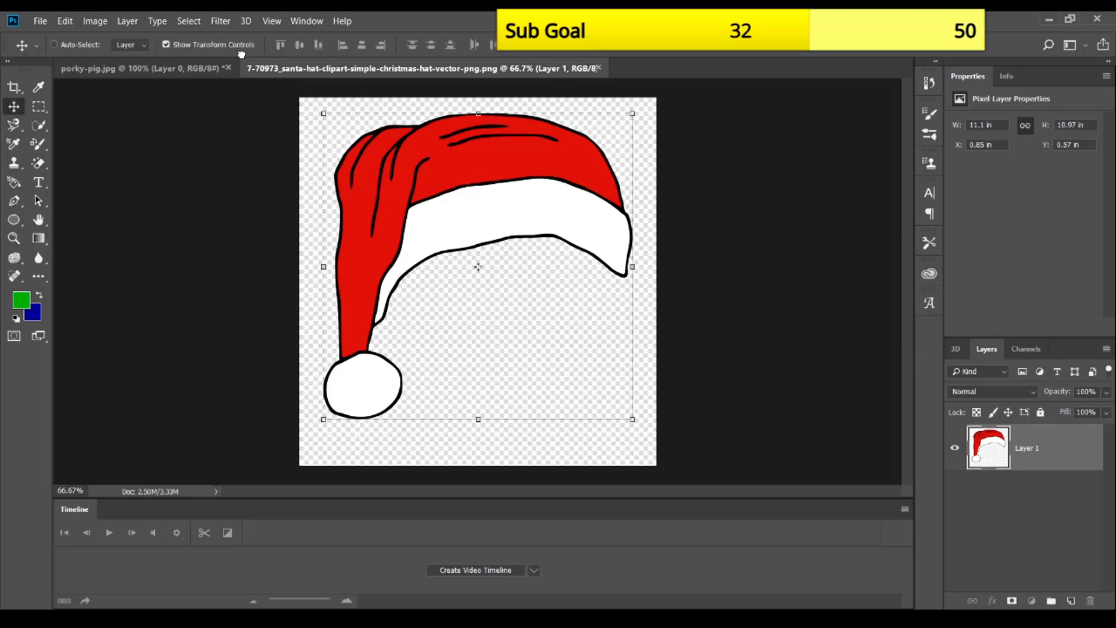
pyautogui.moveTo(571, 253); pyautogui.dragTo(683, 196)
# Step: Scale the hat proportionally to about 23% and fit it onto Porky's head
pyautogui.hotkey('ctrl', '-')
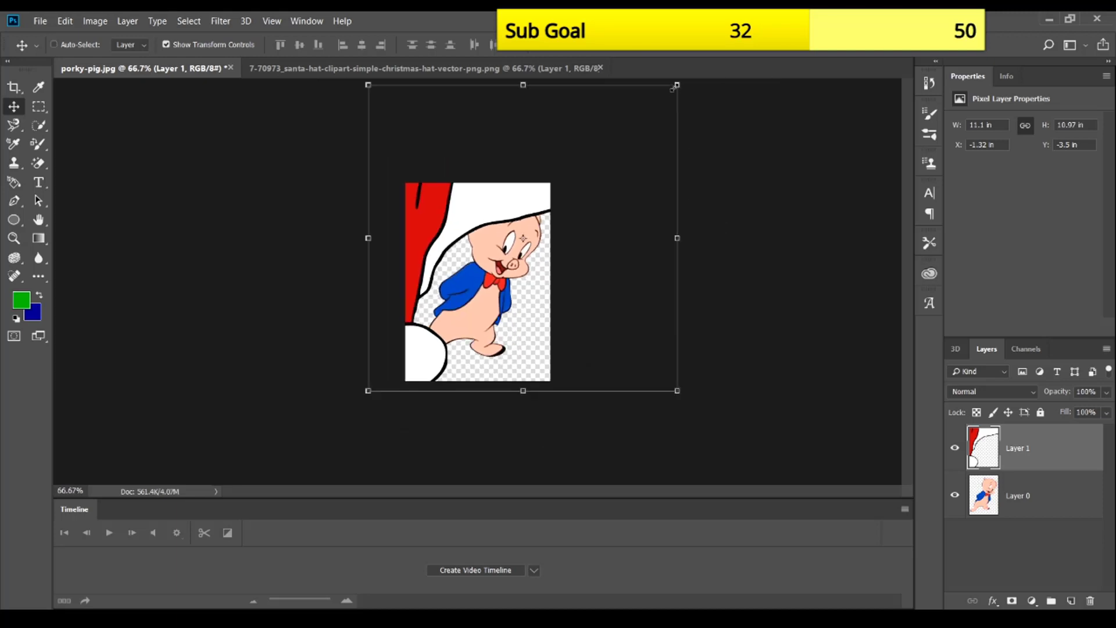
pyautogui.hotkey('ctrl', 't')
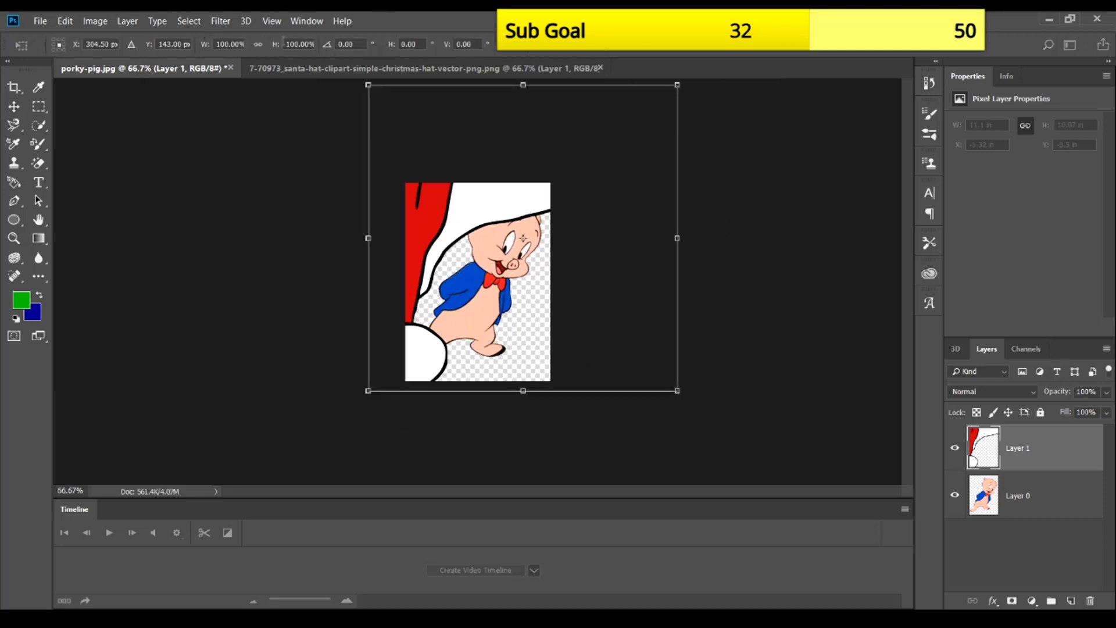
pyautogui.click(258, 44)
pyautogui.moveTo(369, 82); pyautogui.dragTo(483, 202)
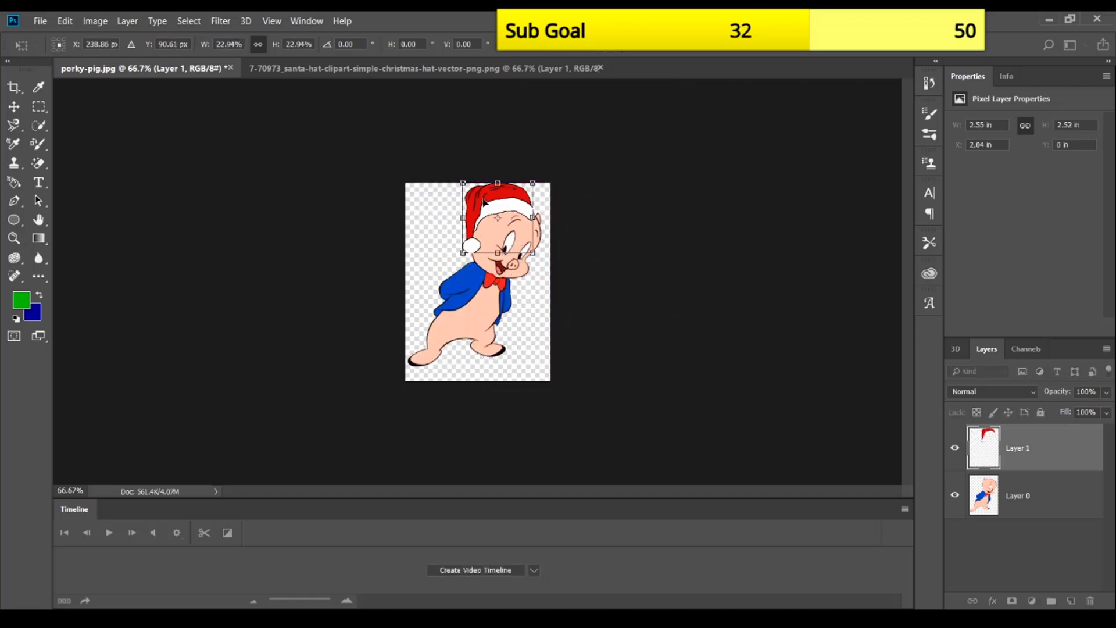
pyautogui.hotkey('ctrl', '+')
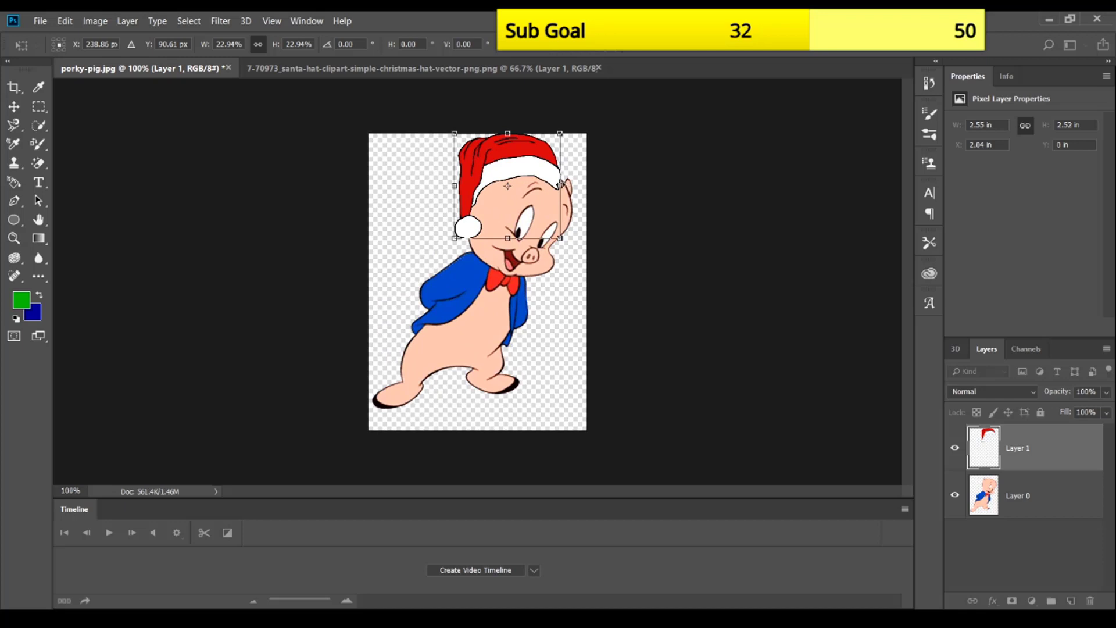
pyautogui.moveTo(560, 185)
pyautogui.mouseDown()
pyautogui.moveTo(575, 185)
pyautogui.moveTo(372, 185)
pyautogui.moveTo(578, 185)
pyautogui.mouseUp()
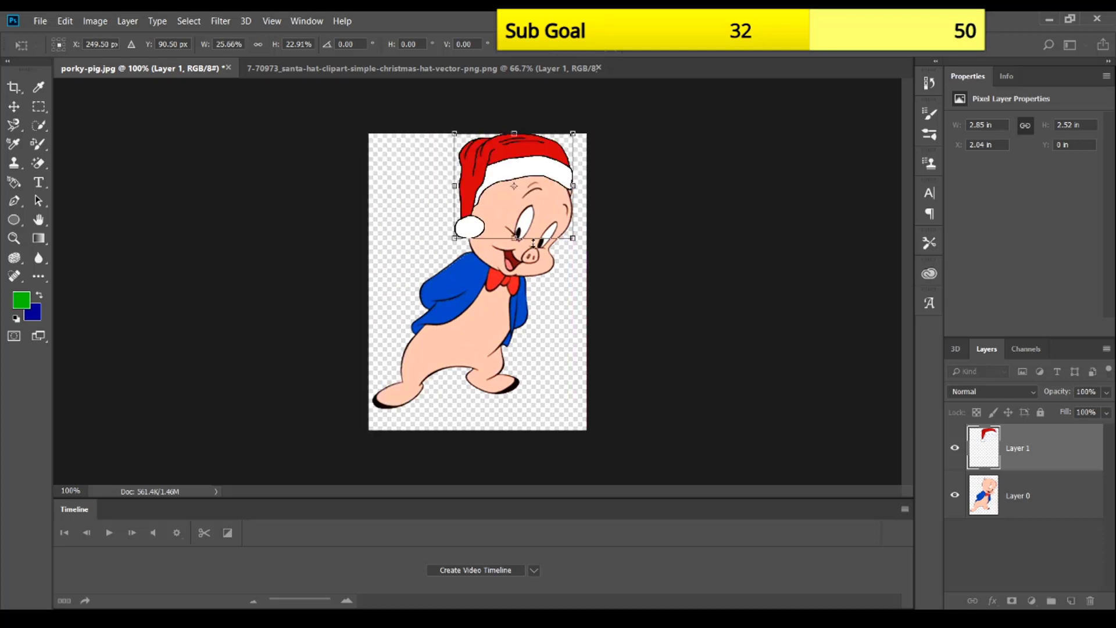
pyautogui.moveTo(516, 237); pyautogui.dragTo(517, 245)
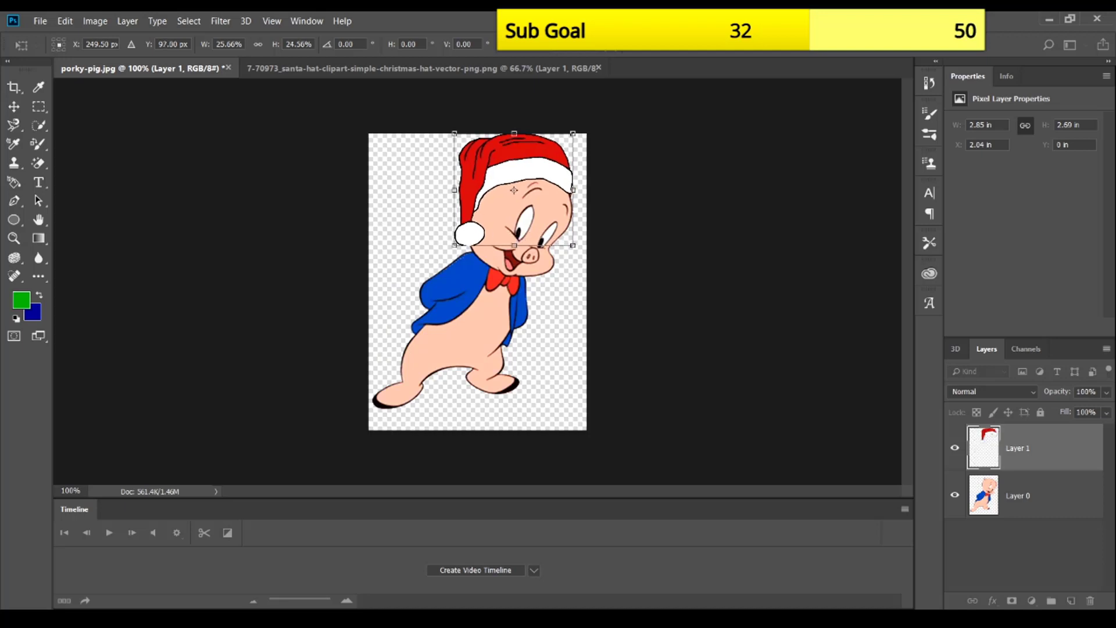
pyautogui.click(14, 106)
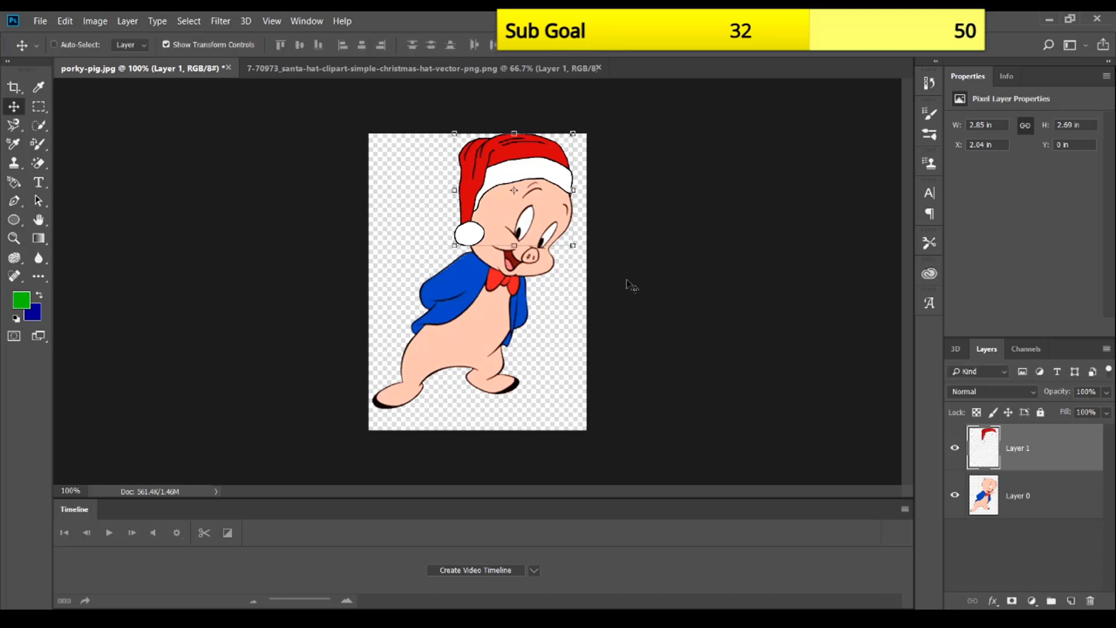
# Step: On Layer 0, Quick Select Porky Pig's blue jacket
pyautogui.click(1034, 507)
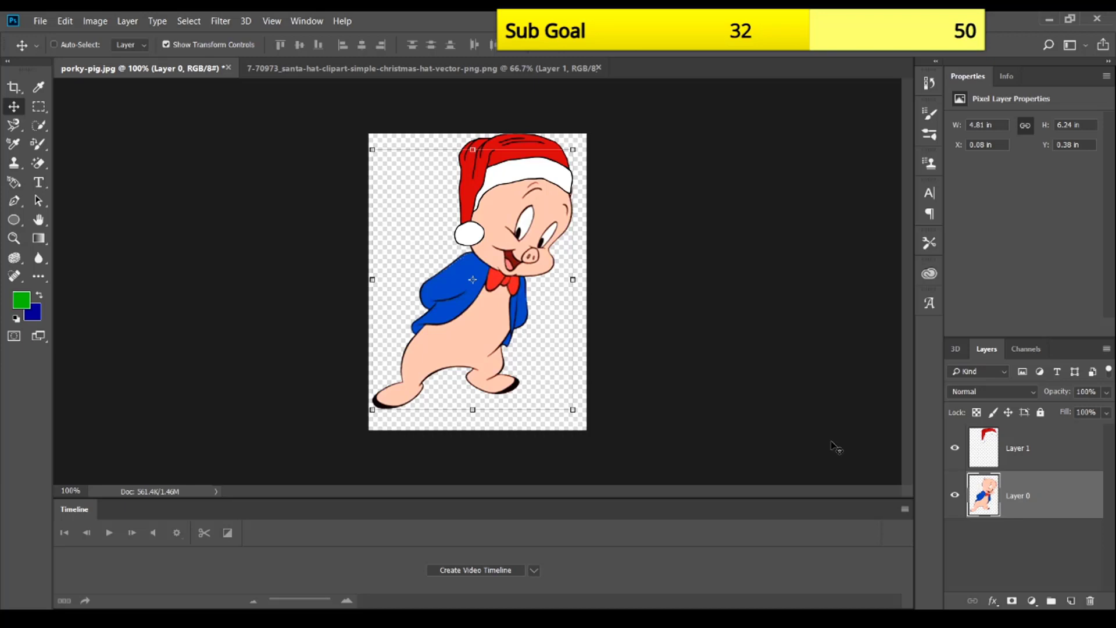
pyautogui.hotkey('ctrl', '+')
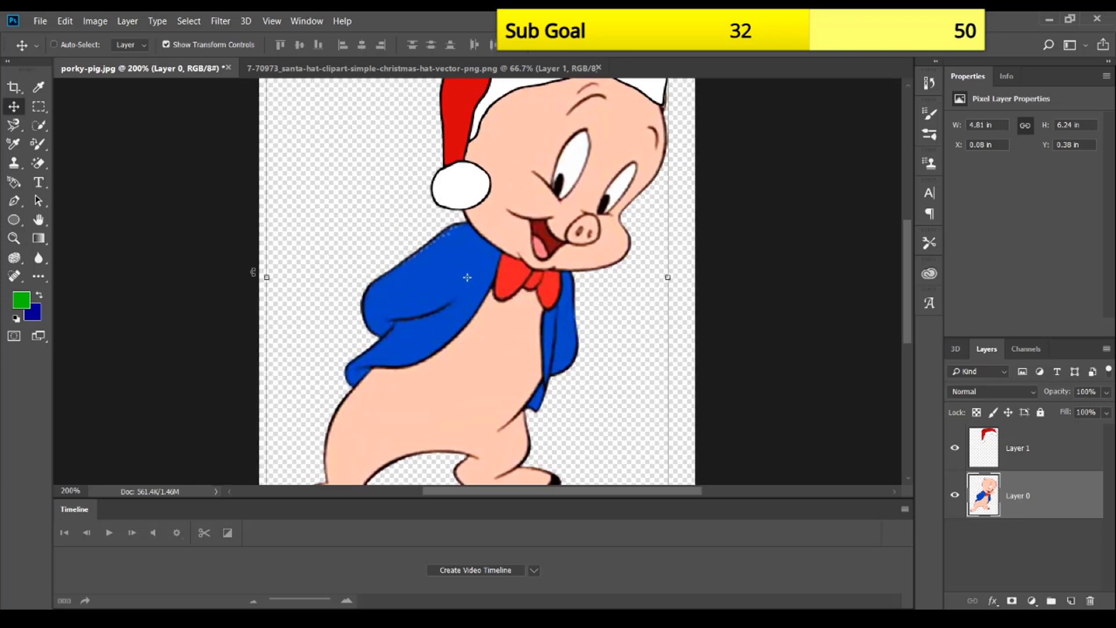
pyautogui.click(38, 125)
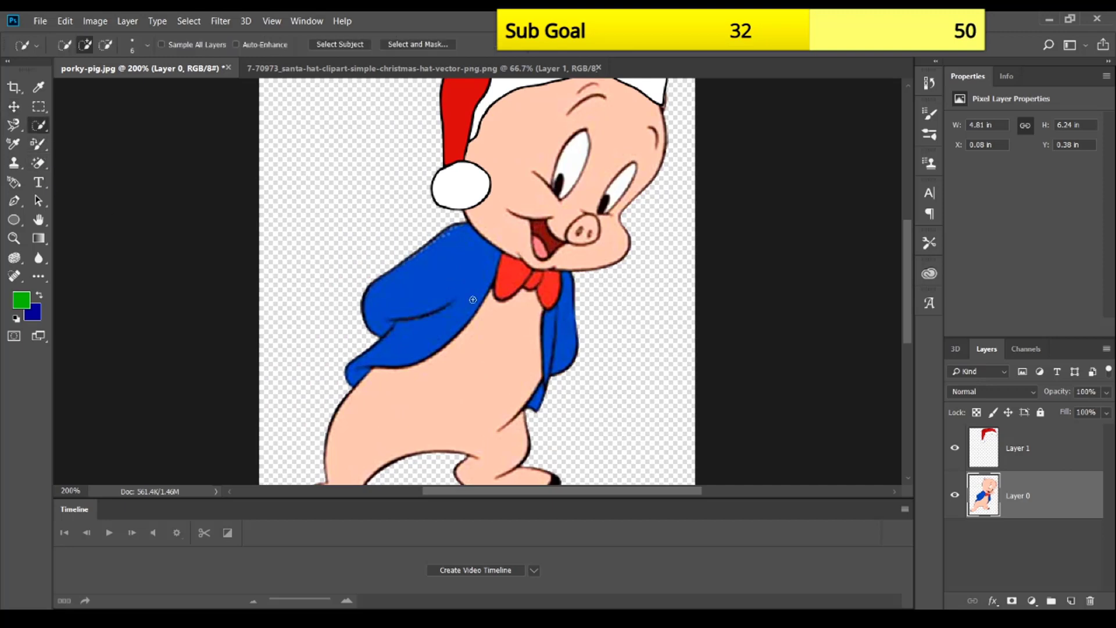
pyautogui.moveTo(469, 298); pyautogui.dragTo(453, 279)
pyautogui.moveTo(554, 334)
pyautogui.mouseDown()
pyautogui.moveTo(551, 388)
pyautogui.moveTo(538, 392)
pyautogui.moveTo(548, 397)
pyautogui.mouseUp()
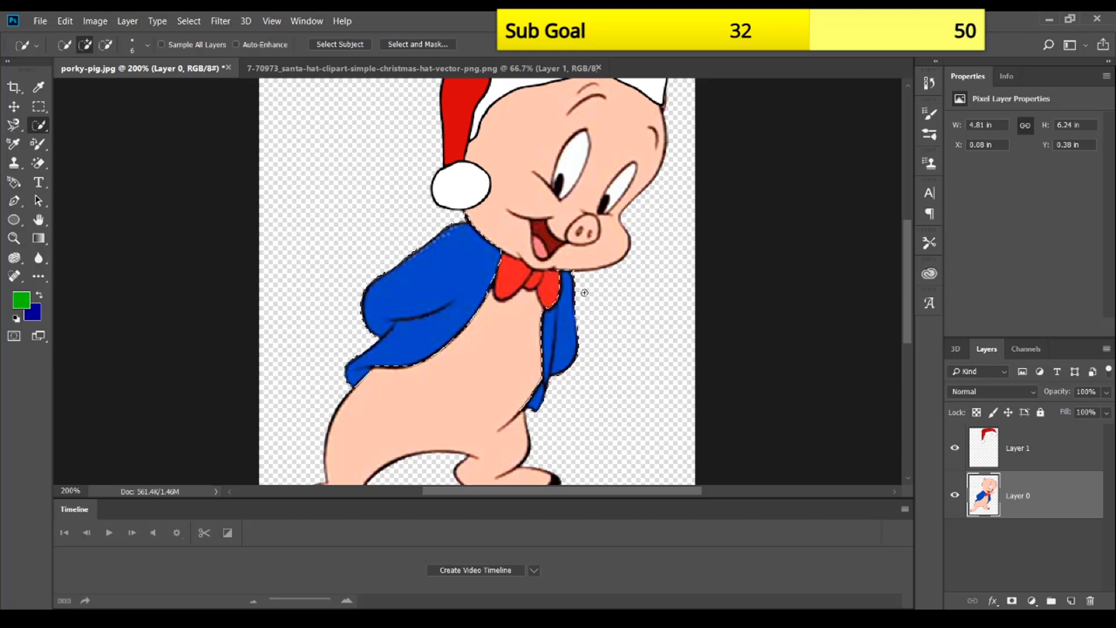
# Step: Brush green over the selected jacket with Color Replacement, then show the santa-hat document
pyautogui.hotkey('ctrl', '-')
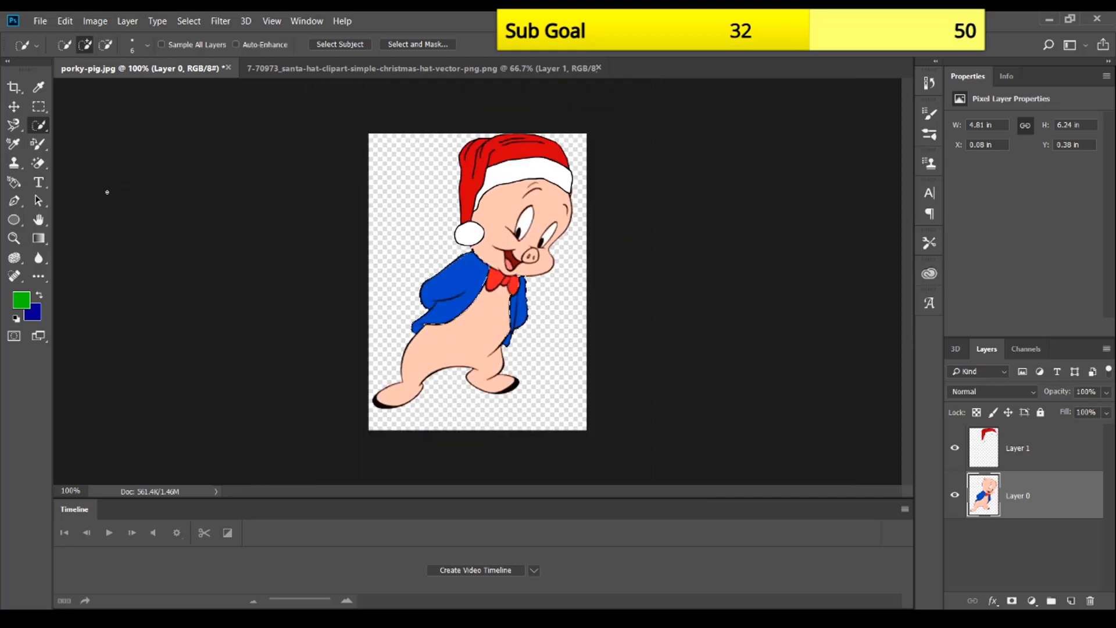
pyautogui.click(39, 144)
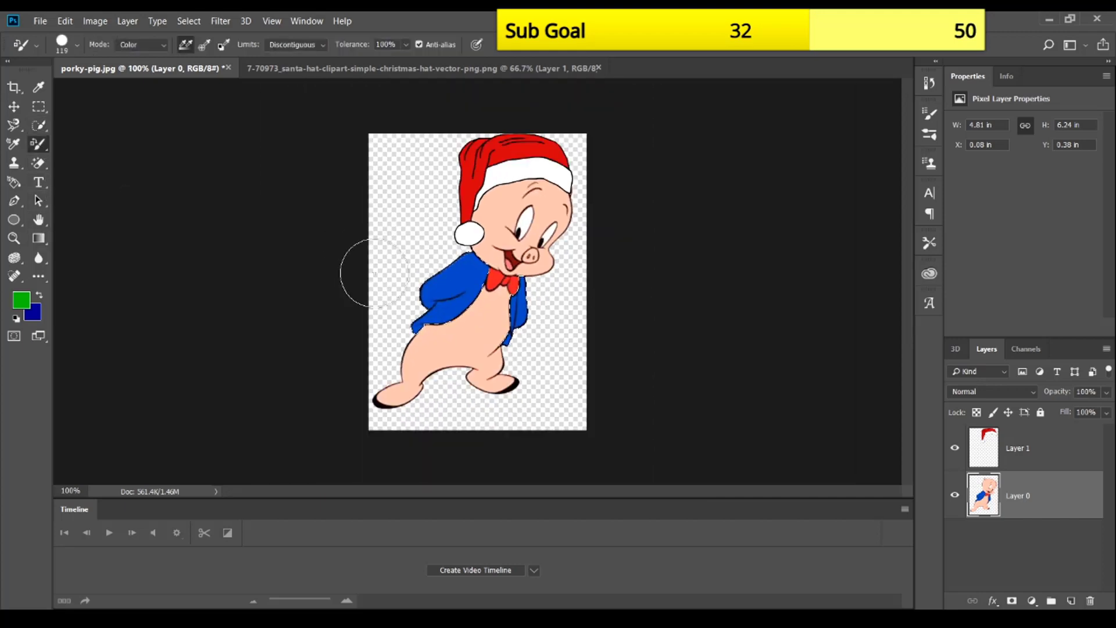
pyautogui.moveTo(385, 274); pyautogui.dragTo(336, 309)
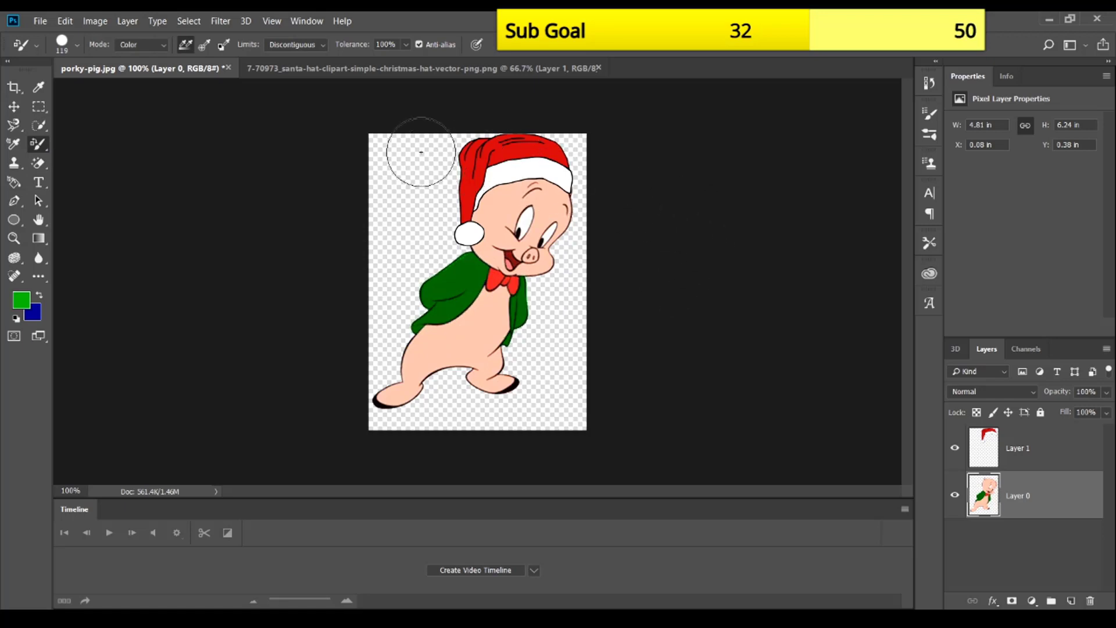
pyautogui.click(601, 68)
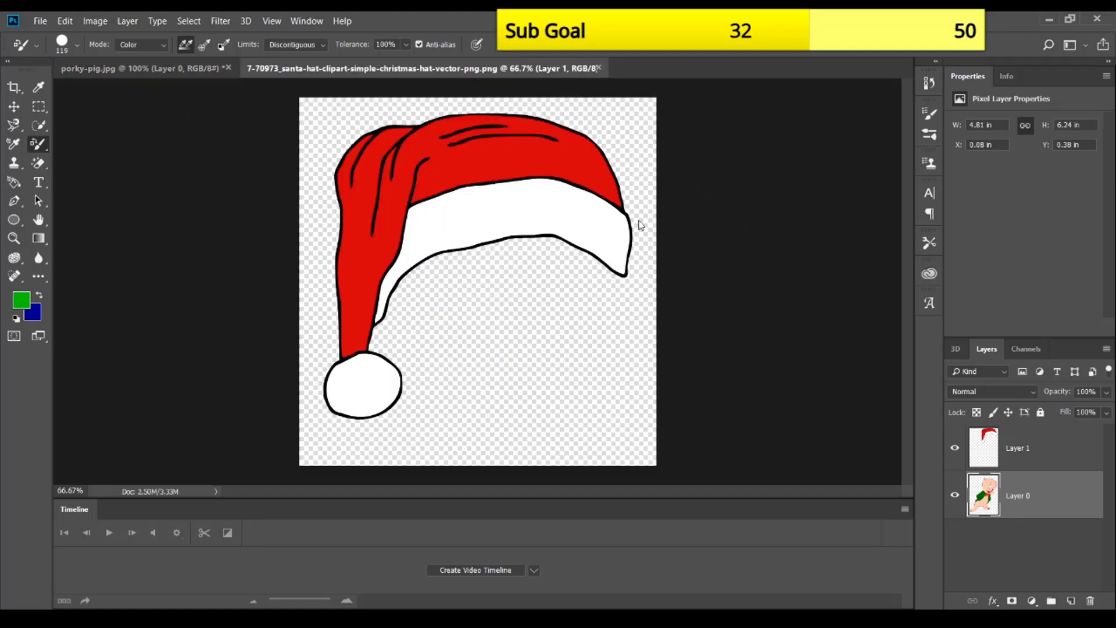
# Step: Close the santa-hat document with Ctrl+W, leaving porky-pig.jpg open
pyautogui.hotkey('ctrl', 'w')
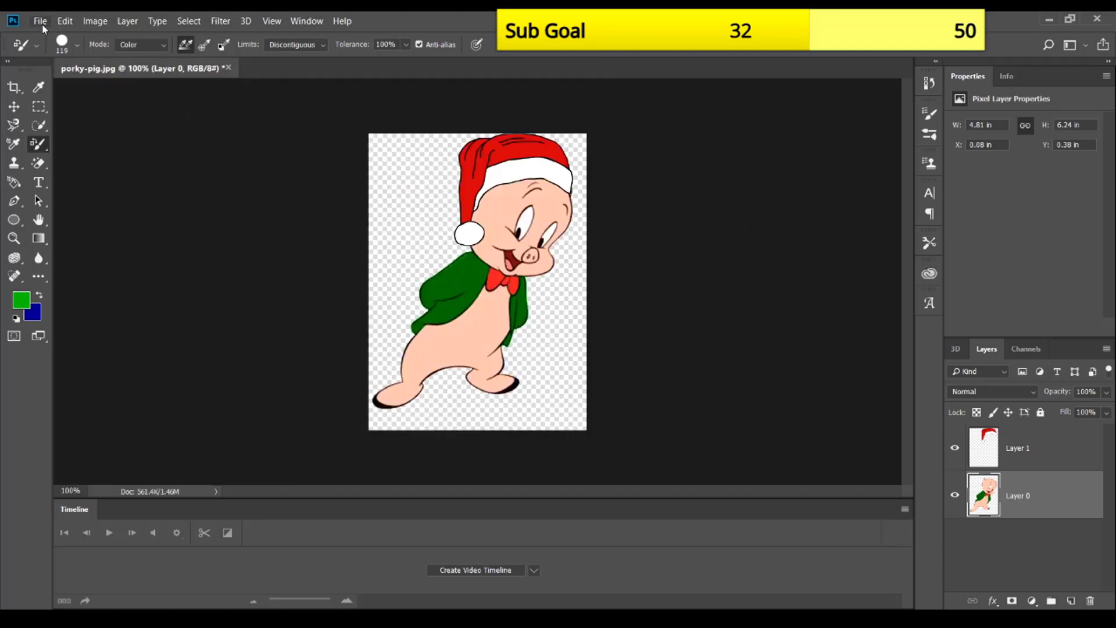